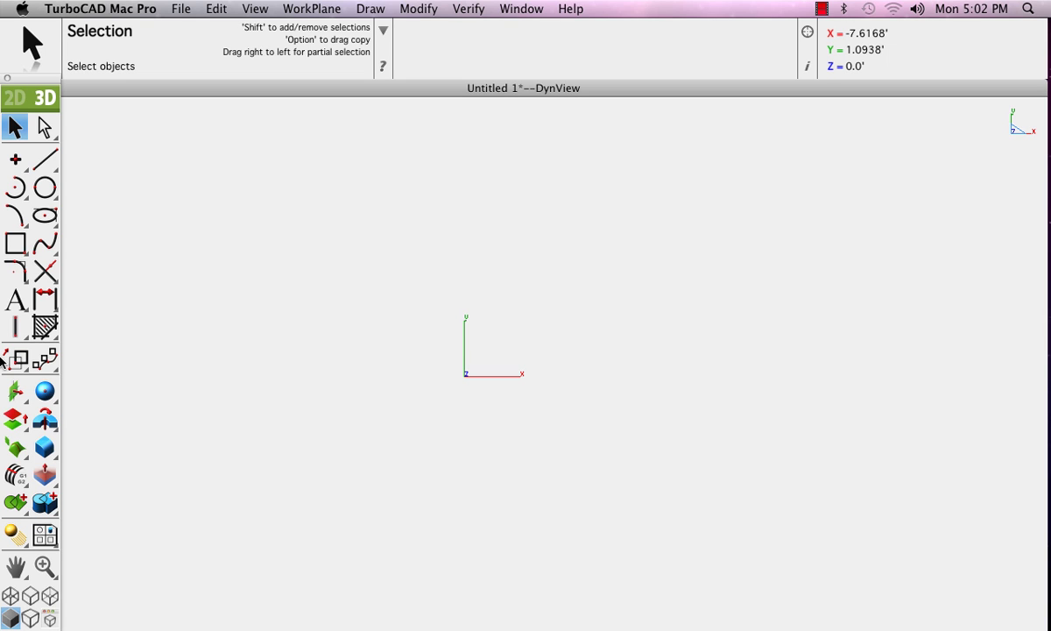
Step: Tear off the wall tool flyout and review the Inspector's default dimension and pen settings
drag(19, 331, 90, 581)
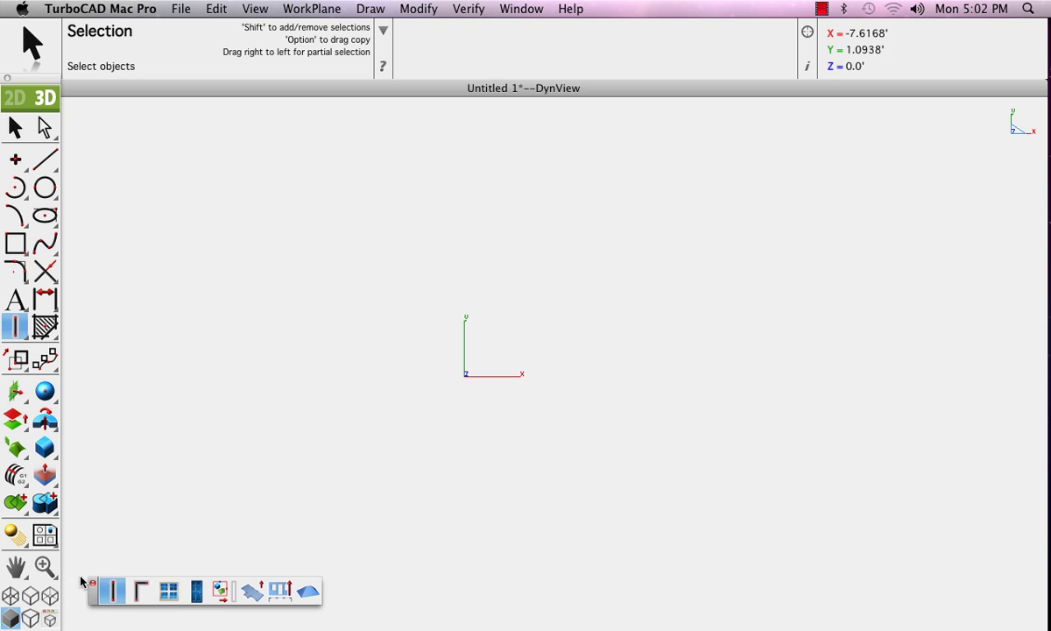
click(807, 67)
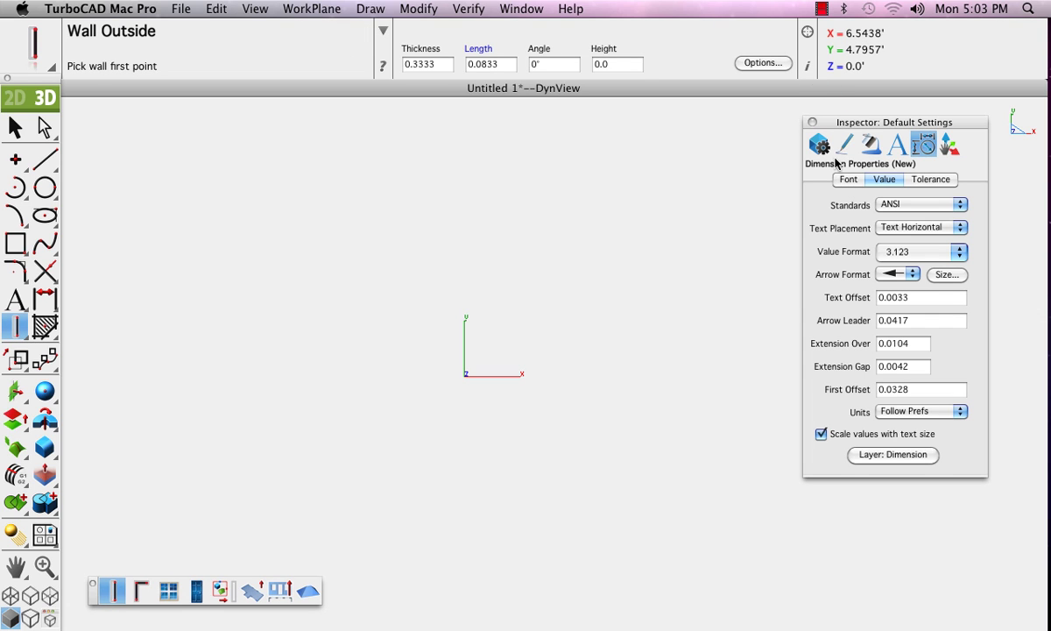
click(844, 147)
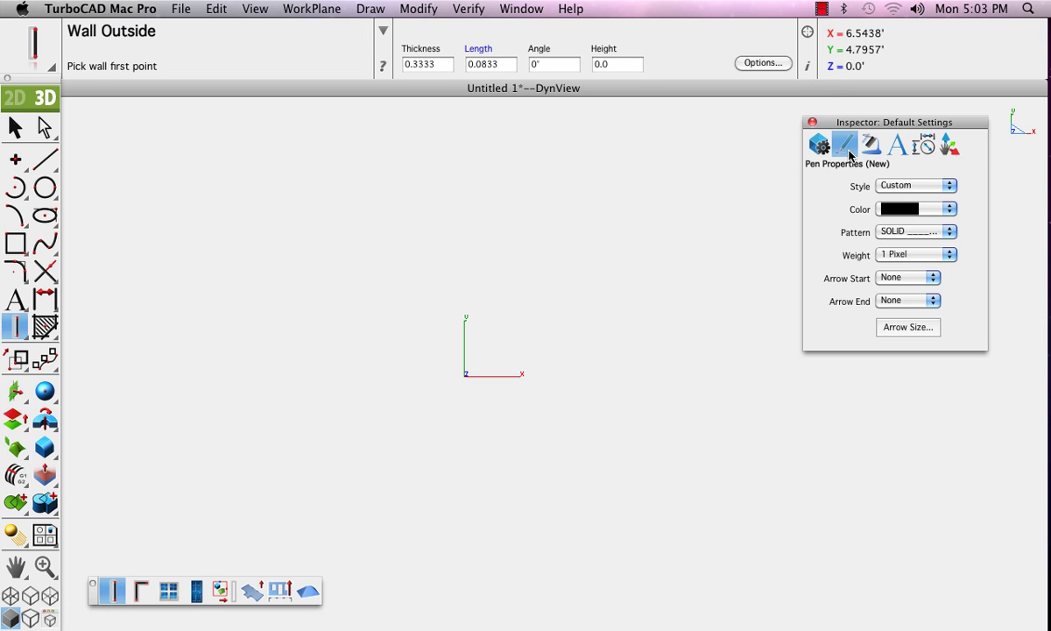
click(813, 123)
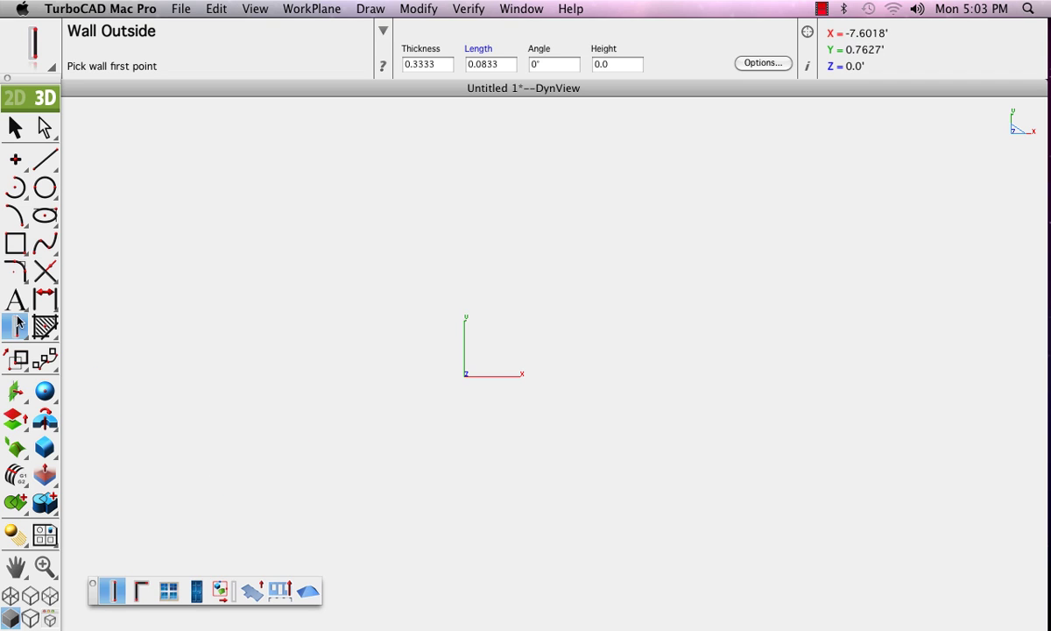
Step: With the Text flyout torn off, draw an outside wall: 3'-1 5/8" right, 1'-6" down, 4'-7 1/4" right
drag(15, 299, 329, 580)
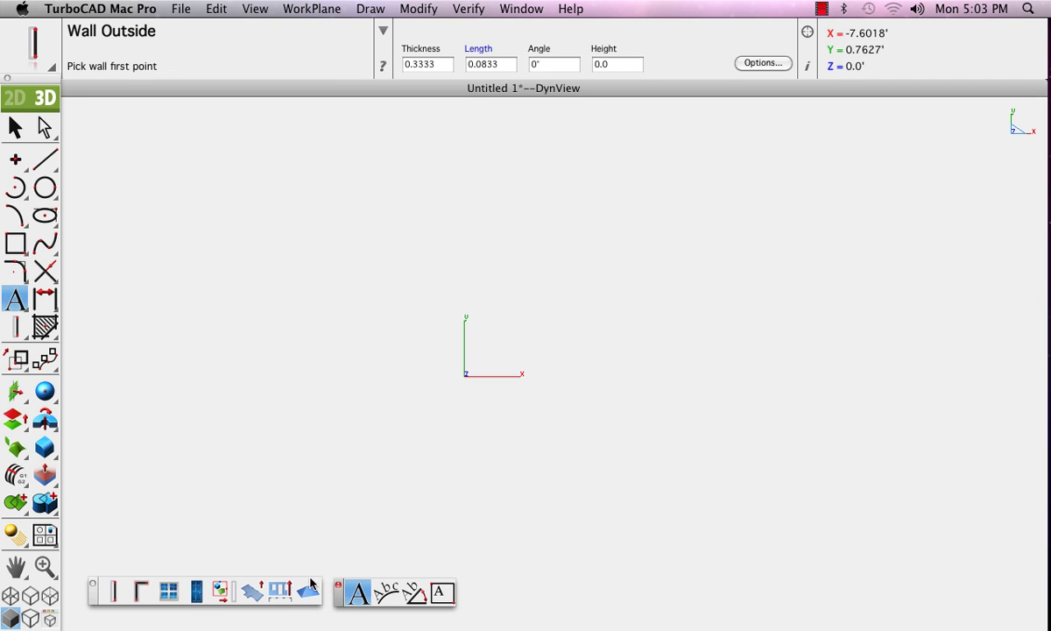
click(112, 590)
click(181, 182)
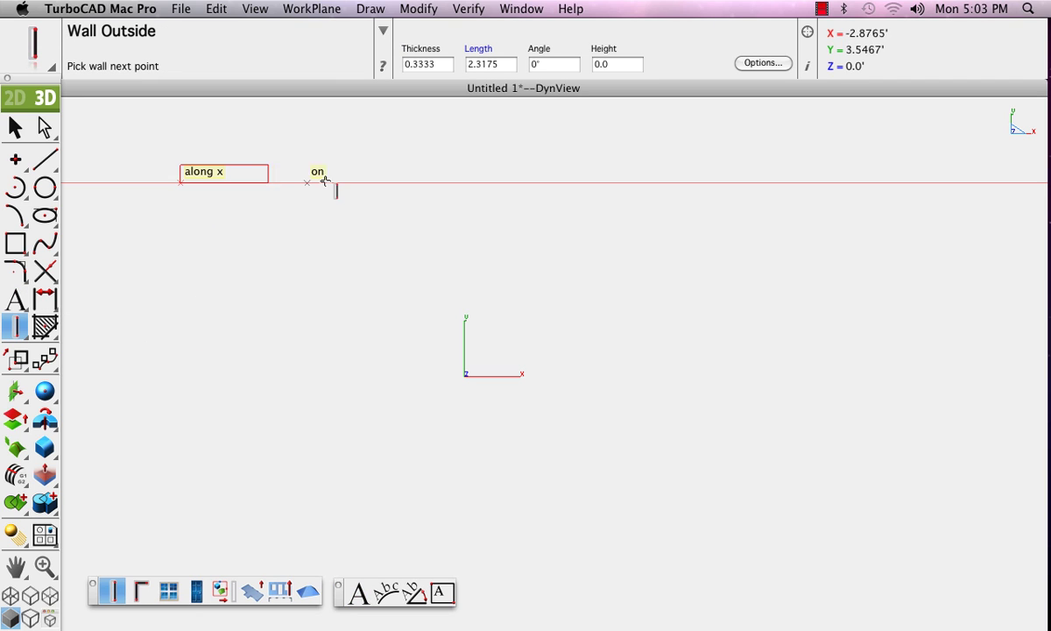
click(333, 181)
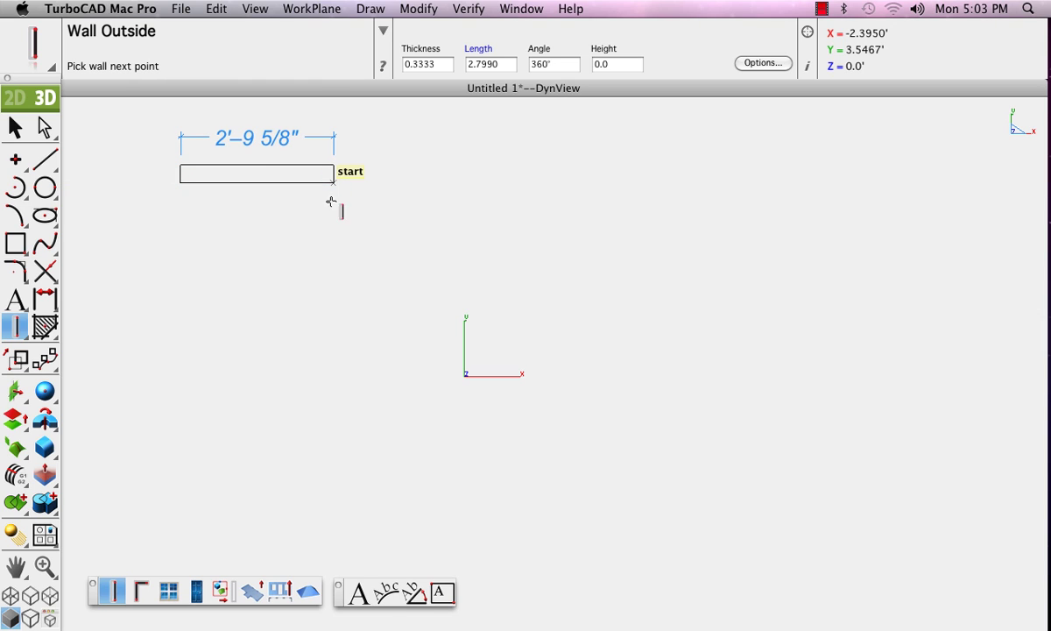
click(336, 265)
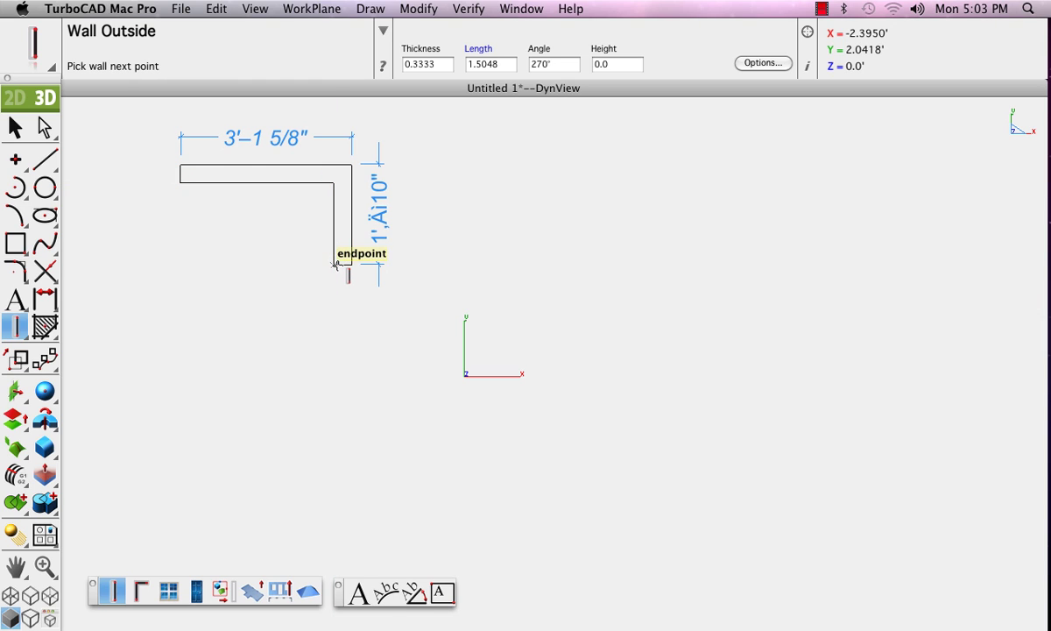
double_click(581, 265)
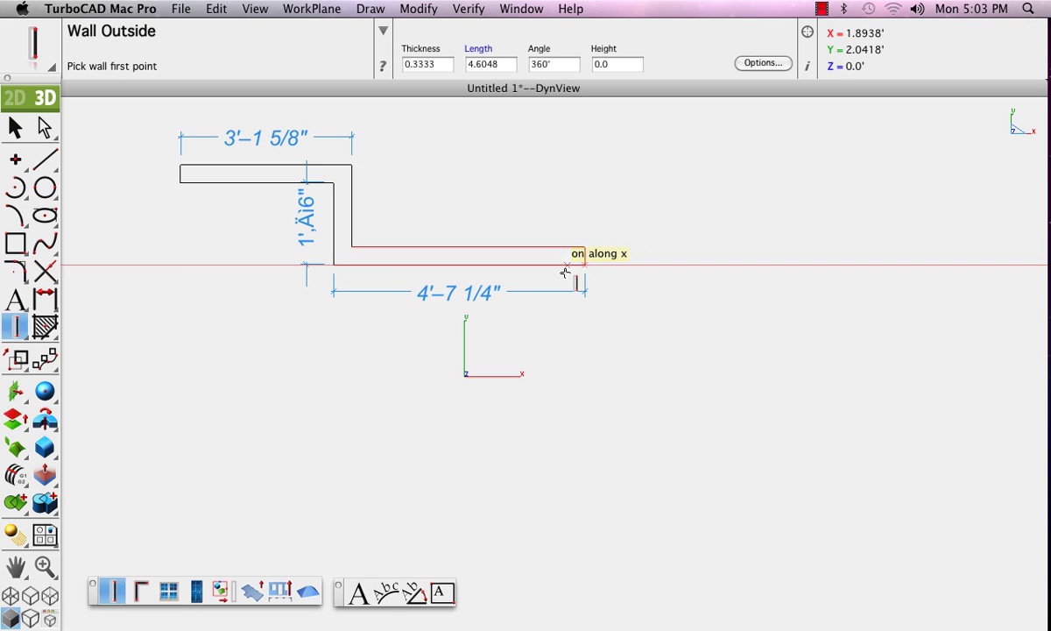
Step: Draw a five-run Multi Wall Outside below: right, down, across, up, then 2'-3 5/8" right
click(141, 591)
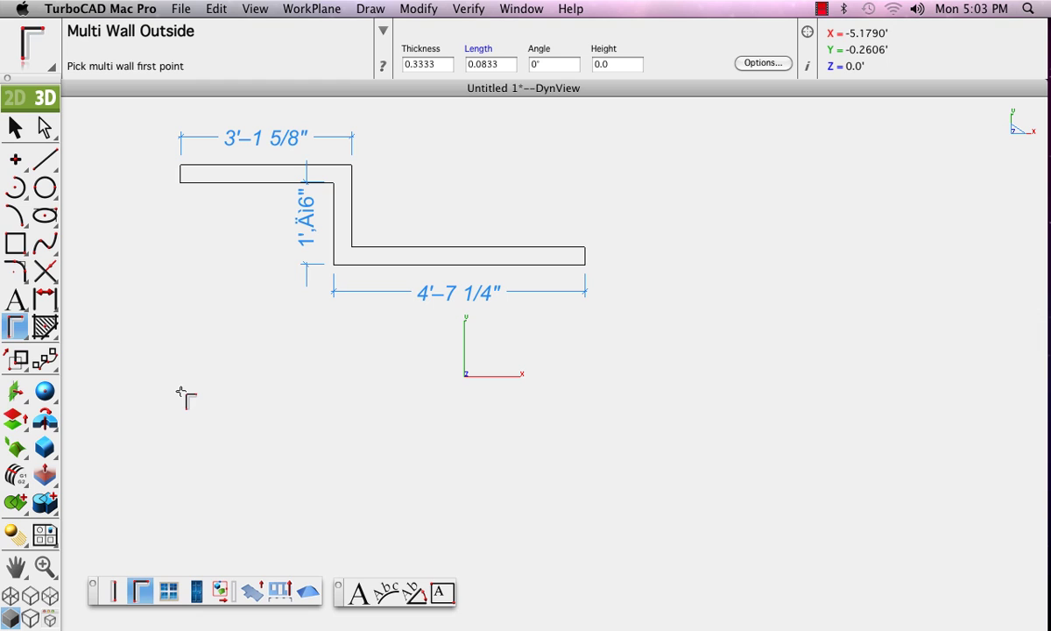
click(181, 391)
click(333, 391)
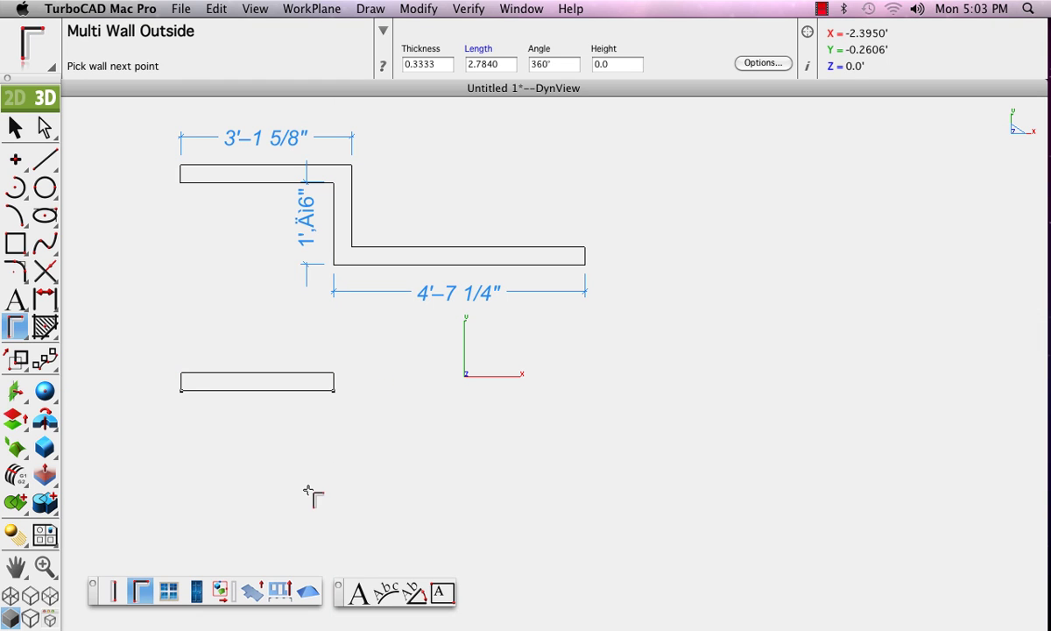
click(337, 492)
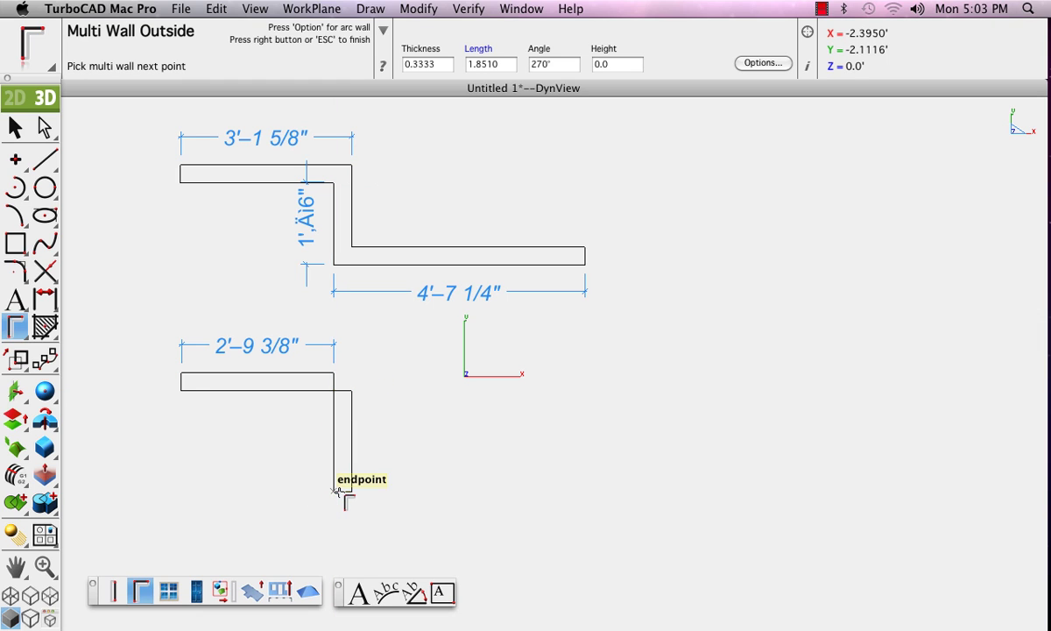
click(336, 492)
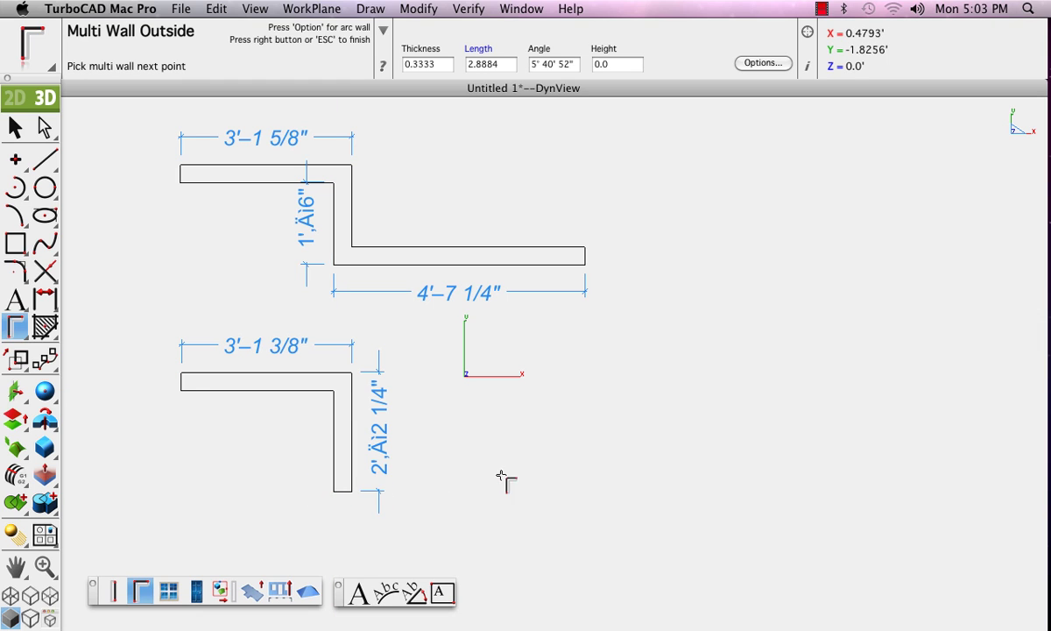
click(553, 492)
click(551, 368)
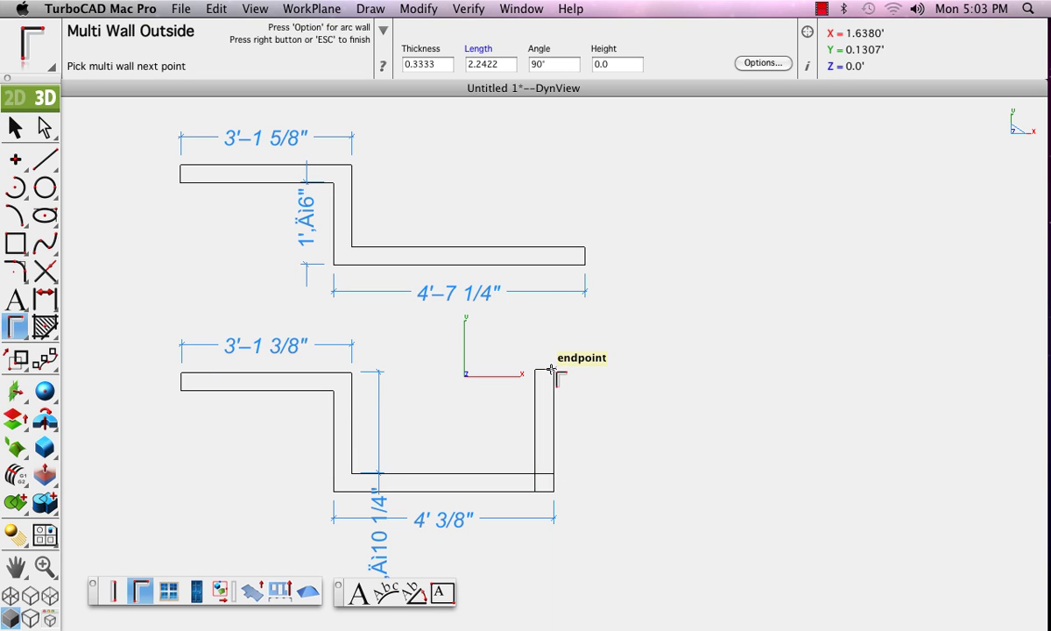
click(661, 369)
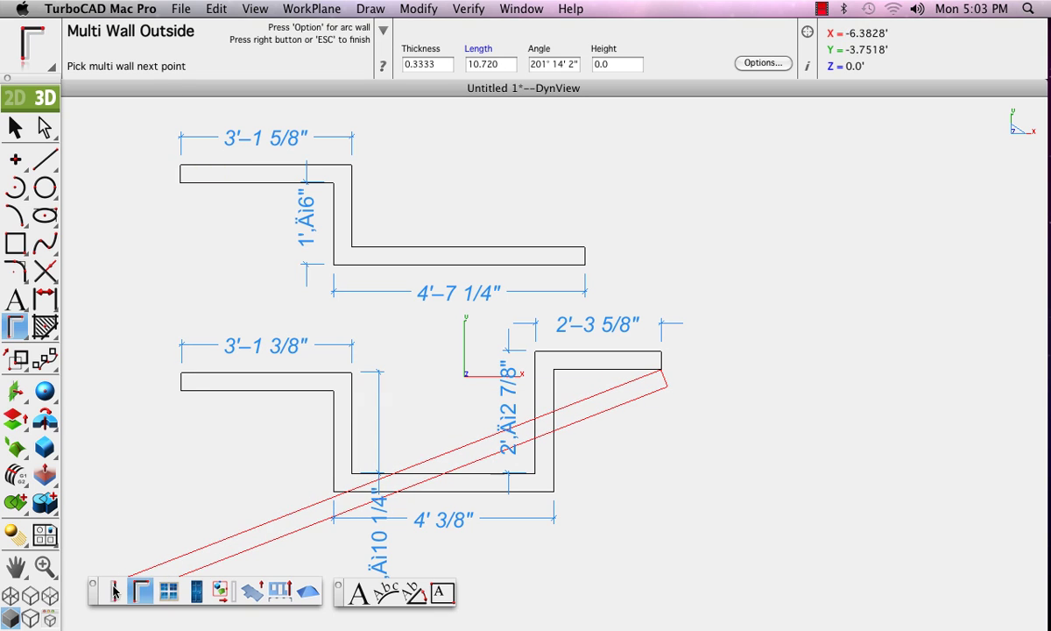
right_click(615, 417)
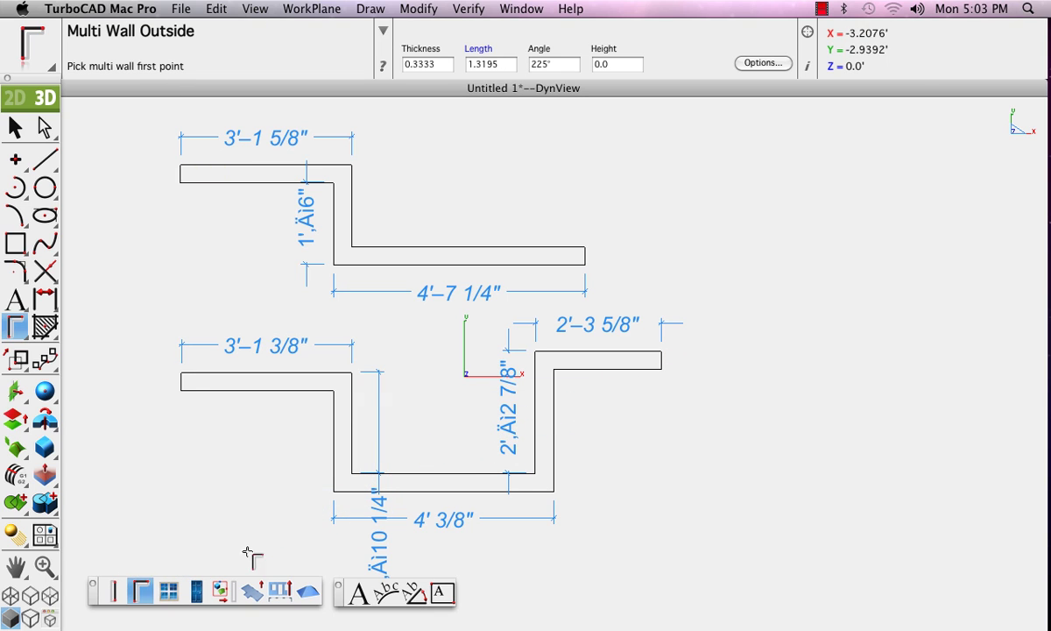
Step: Add a 1'-7 7/8" vertical Wall Outside dropping onto the top wall's lower run
click(112, 591)
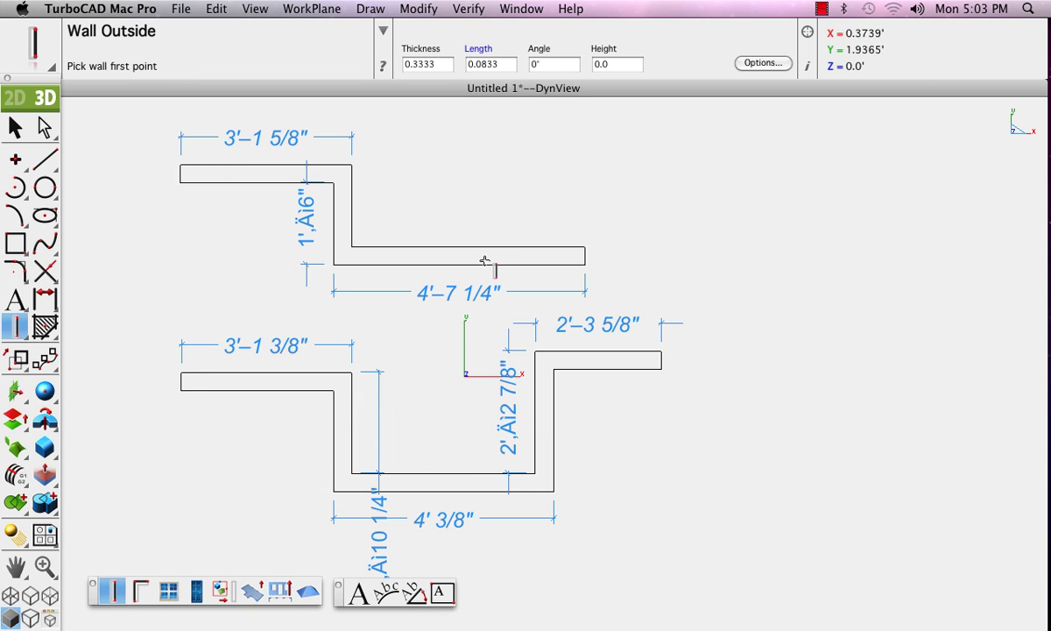
click(457, 164)
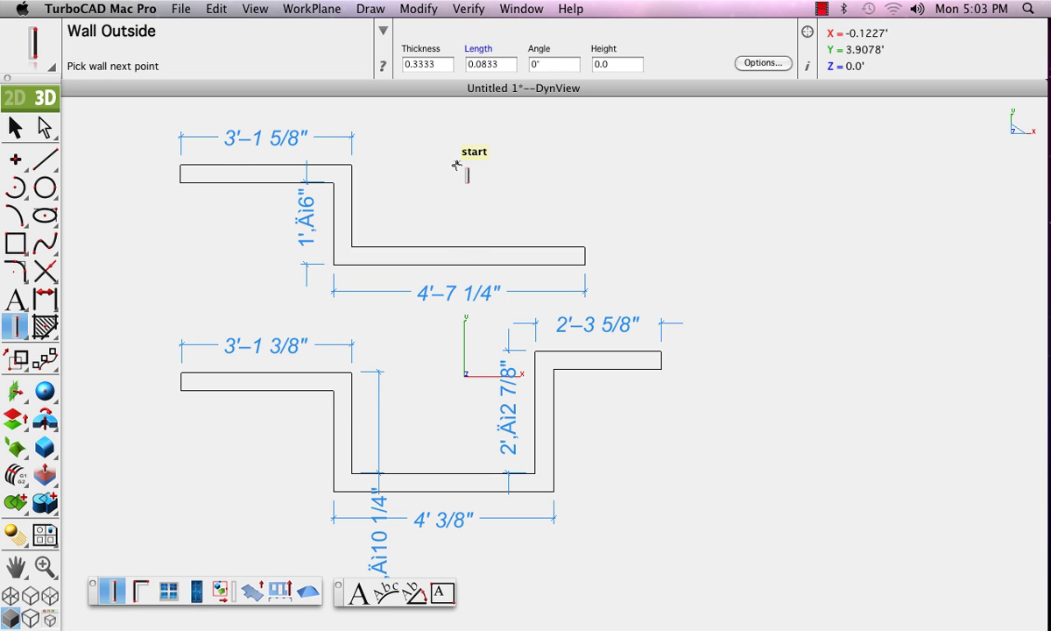
click(463, 255)
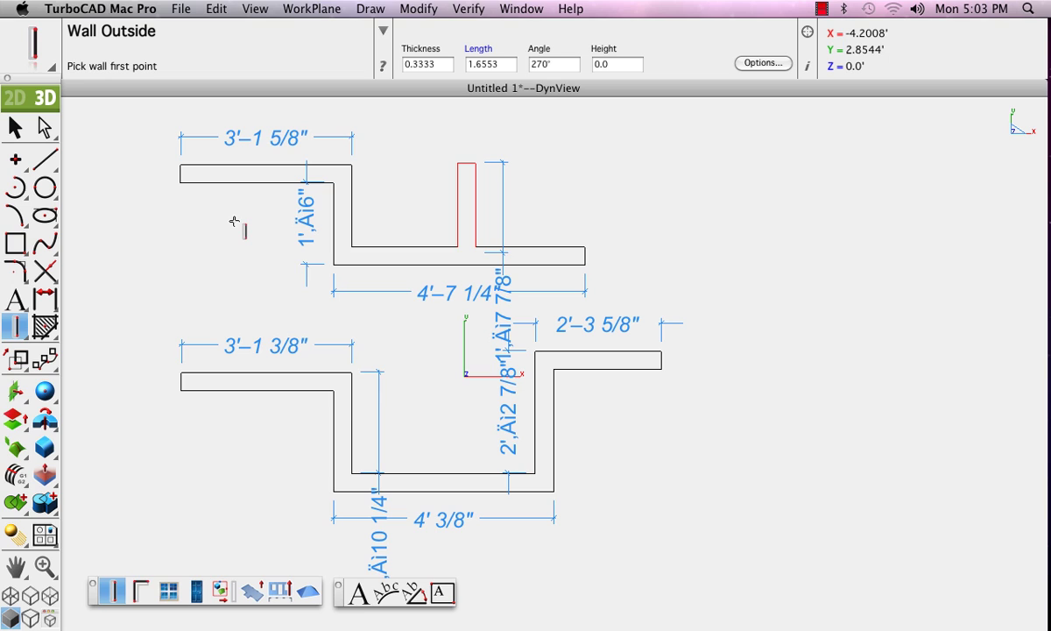
Step: Window-select the top wall's vertical jog and drag it to a new position further right
click(12, 129)
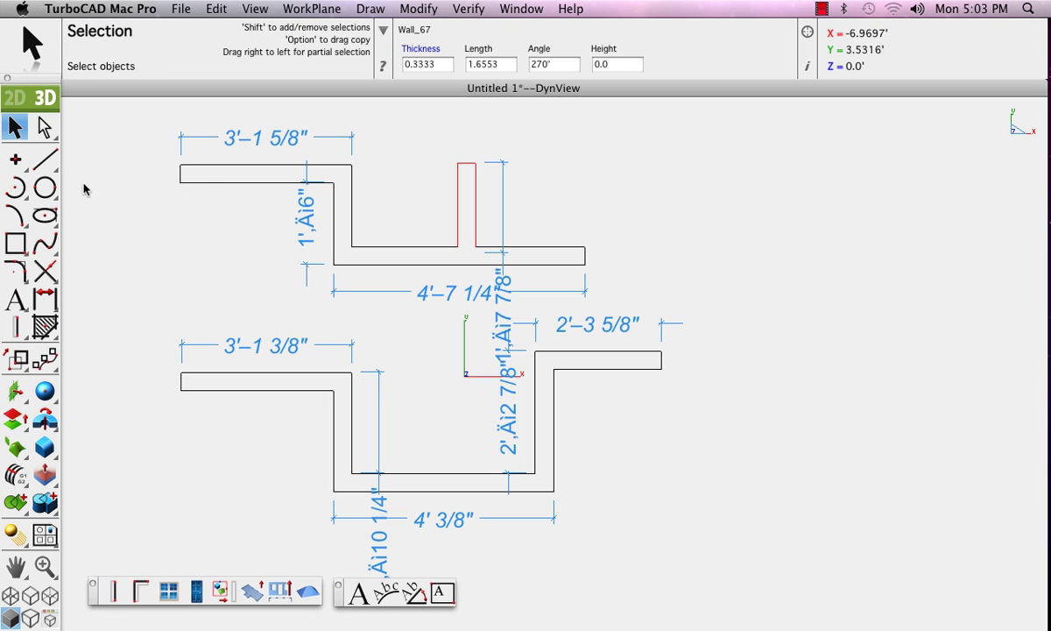
drag(325, 162, 378, 287)
drag(334, 225, 288, 223)
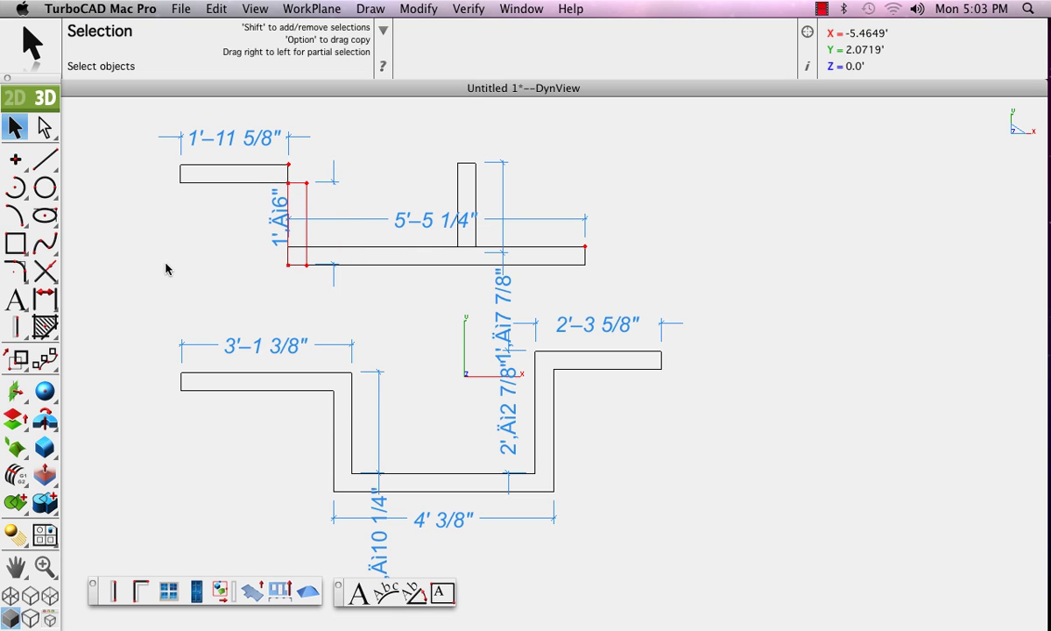
click(269, 219)
drag(259, 142, 333, 293)
drag(304, 231, 361, 245)
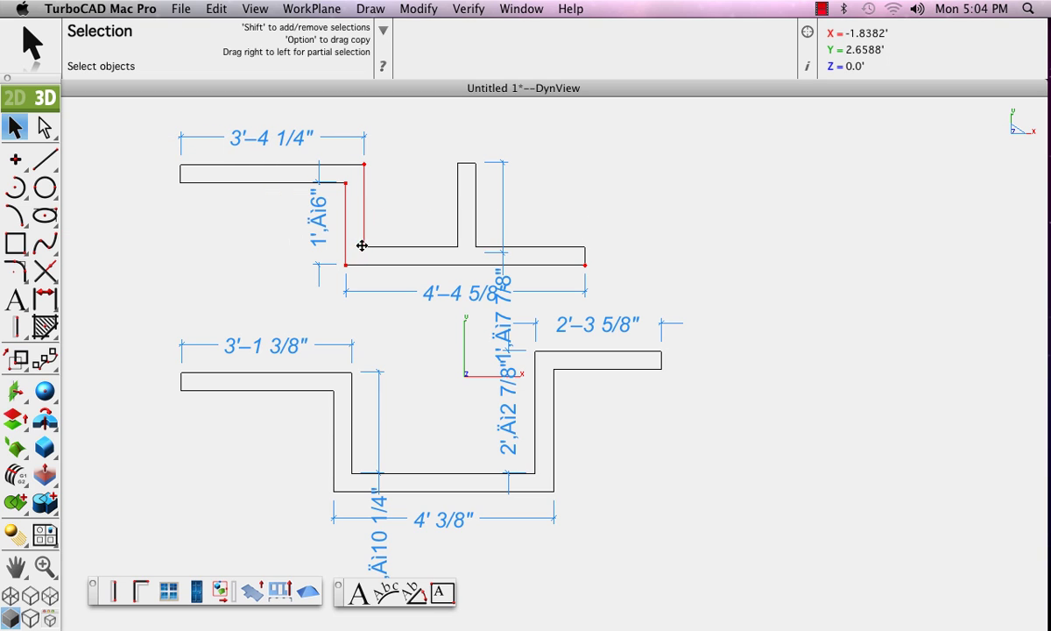
click(267, 289)
Step: Move the short stub to the lower run's right end, making it 4'-4 5/8" long
drag(425, 146, 586, 259)
drag(549, 181, 601, 303)
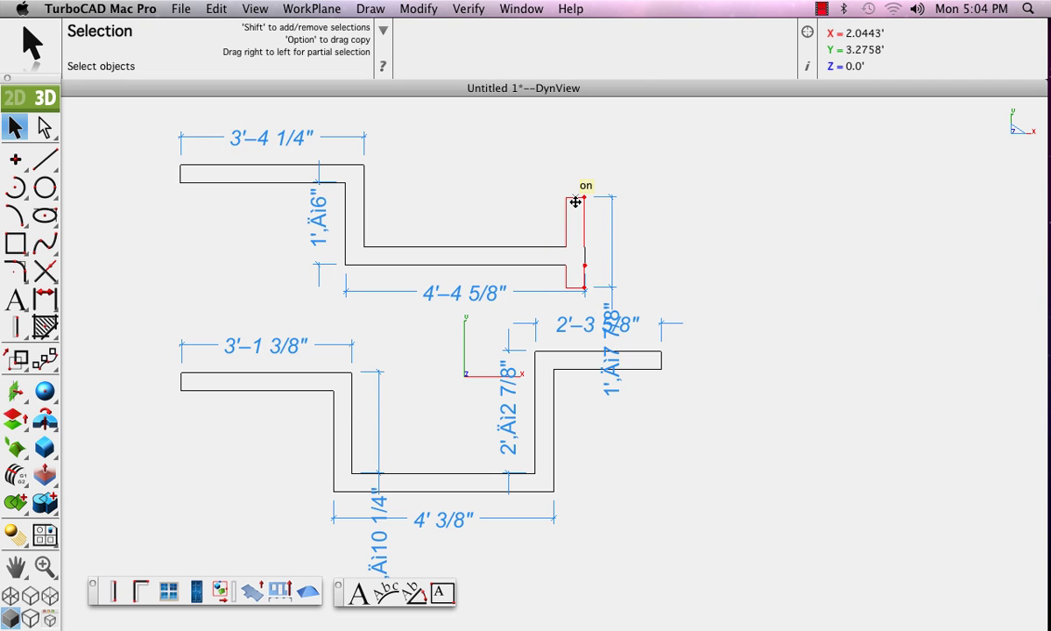
mouse_move(574, 201)
mouse_down()
mouse_move(576, 169)
mouse_move(587, 214)
mouse_move(589, 171)
mouse_move(578, 190)
mouse_up()
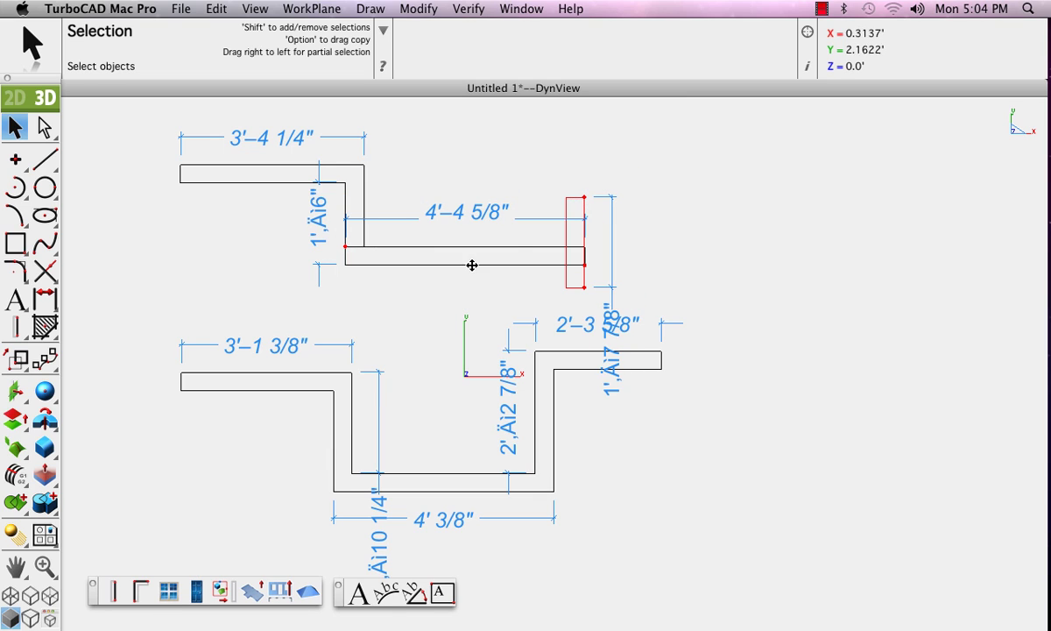
click(658, 469)
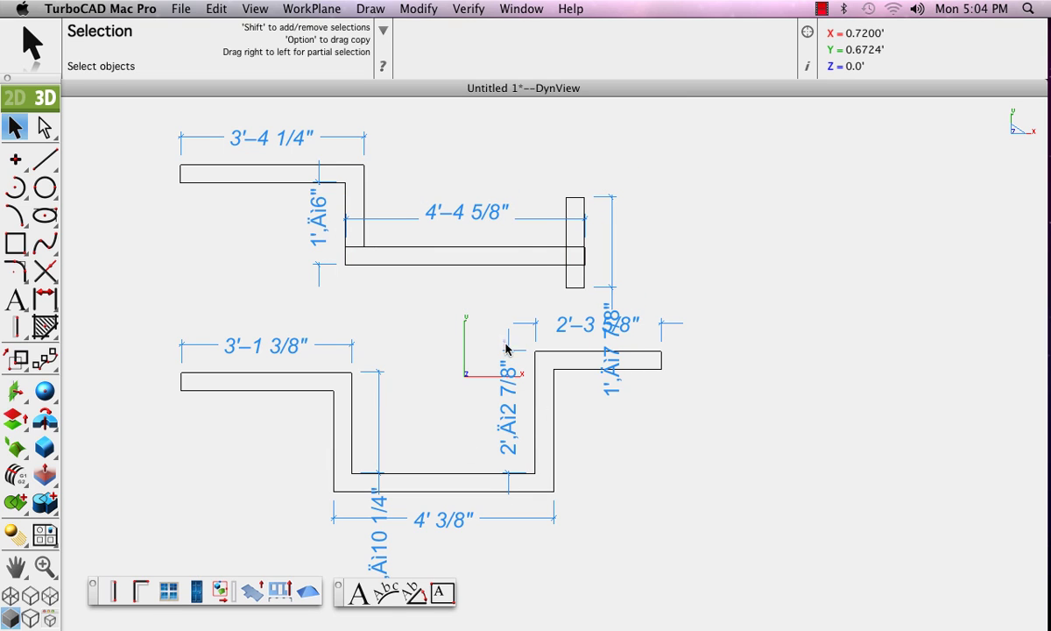
Step: Shift the second wall's right vertical segment left and move its top-right run down
drag(505, 349, 568, 522)
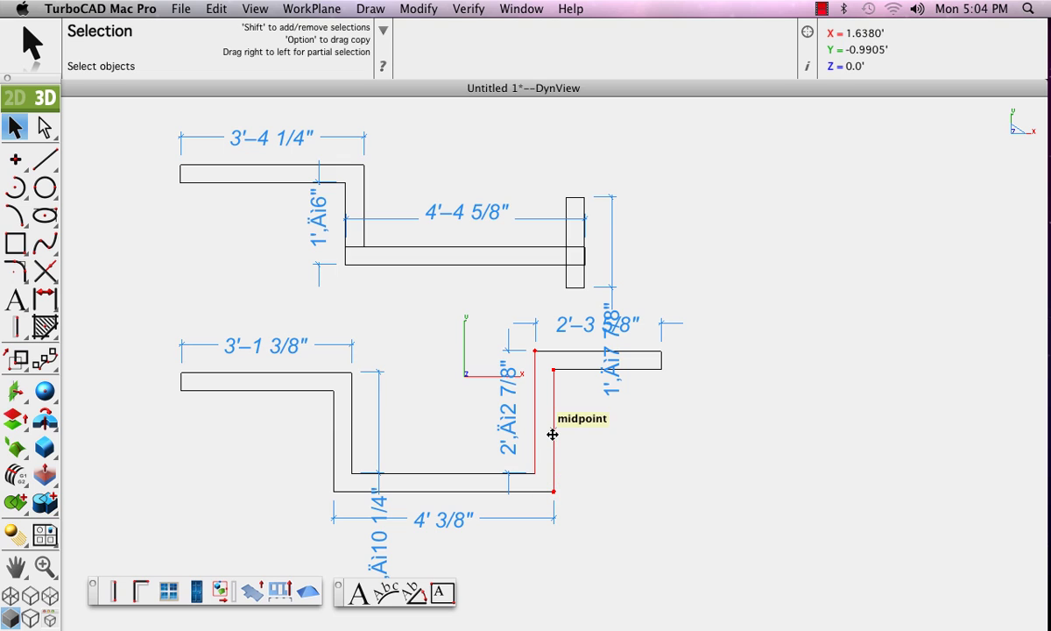
drag(553, 433, 480, 436)
drag(706, 331, 643, 403)
drag(660, 360, 655, 434)
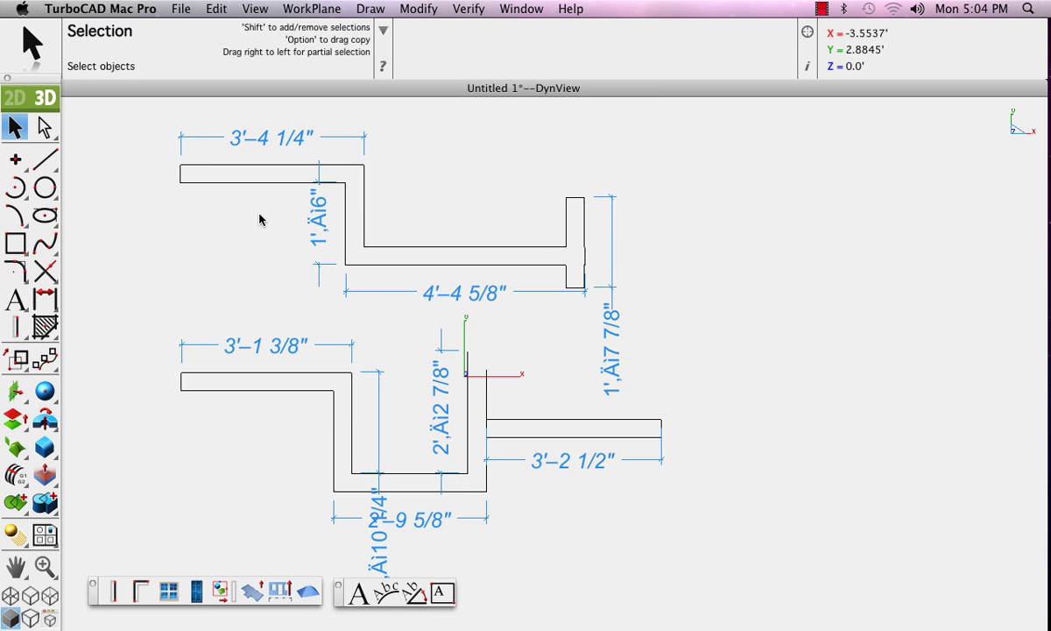
Step: Delete all walls and dimensions, leaving the drawing empty with Wall Outside active
drag(105, 118, 737, 588)
key(Delete)
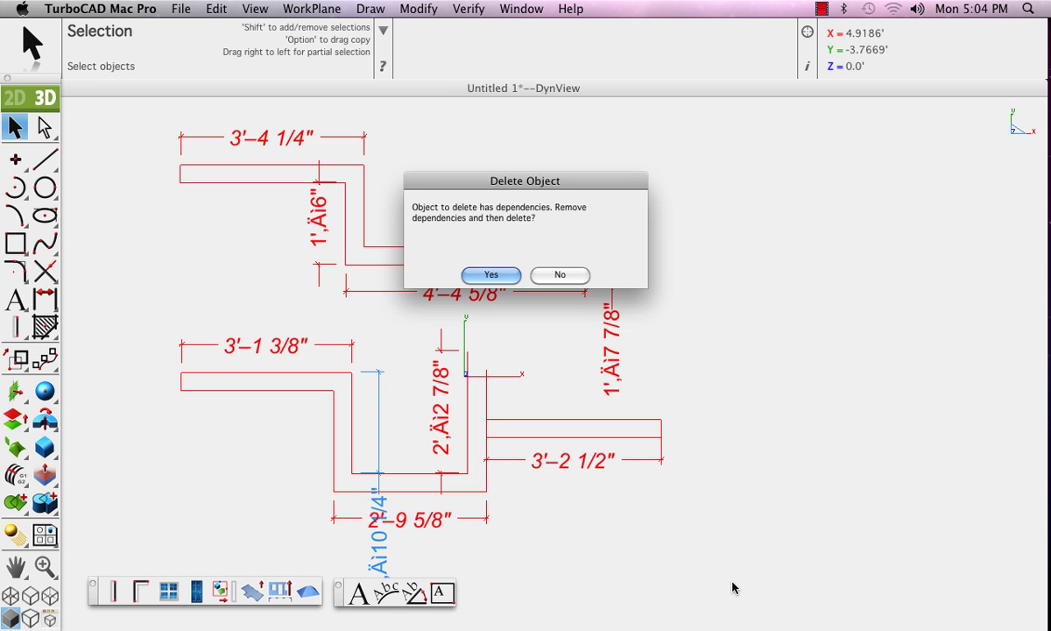
click(487, 274)
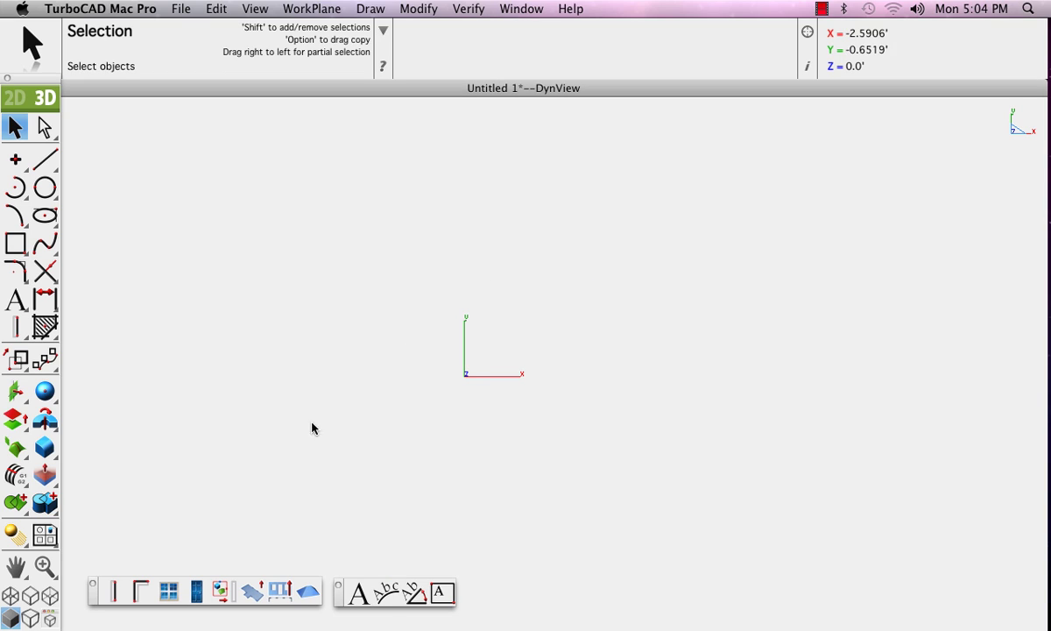
click(113, 591)
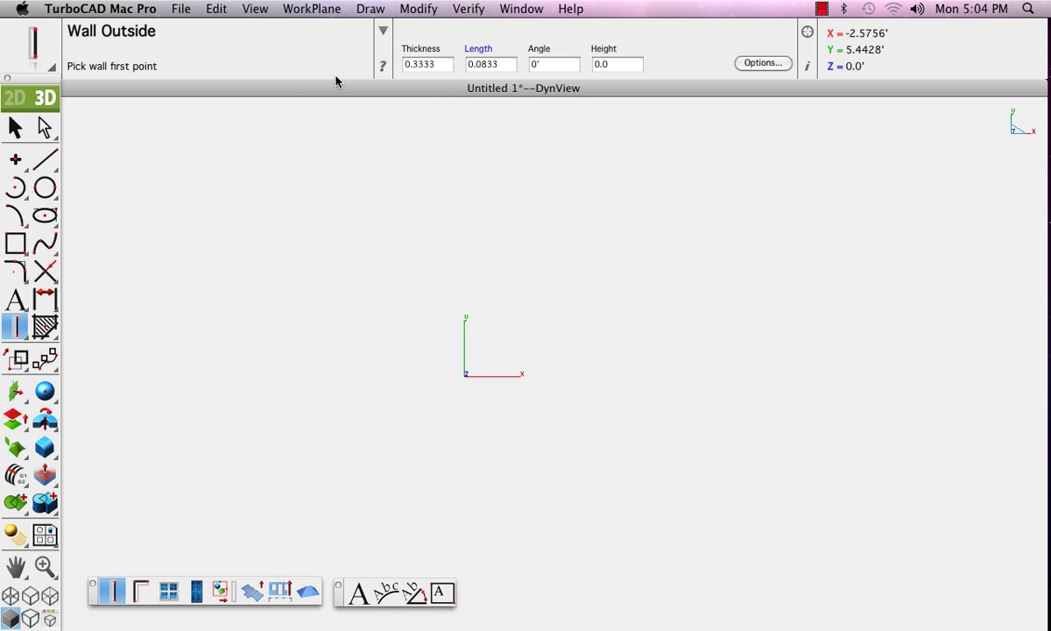
Step: Give the wall three components, the first coloured yellow with a diagonal hatch
click(762, 63)
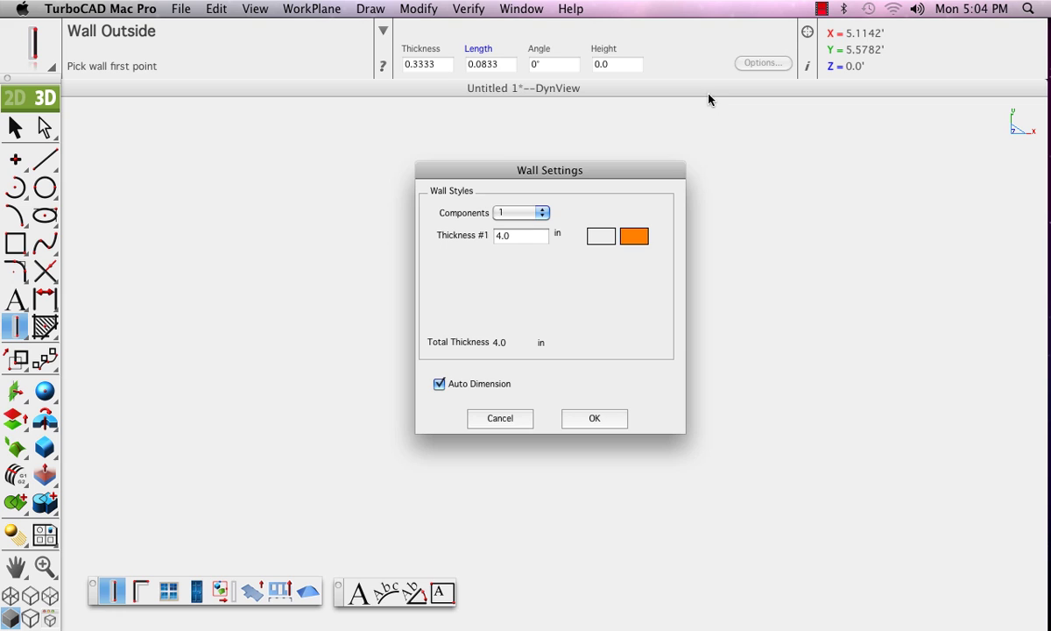
drag(560, 173, 727, 132)
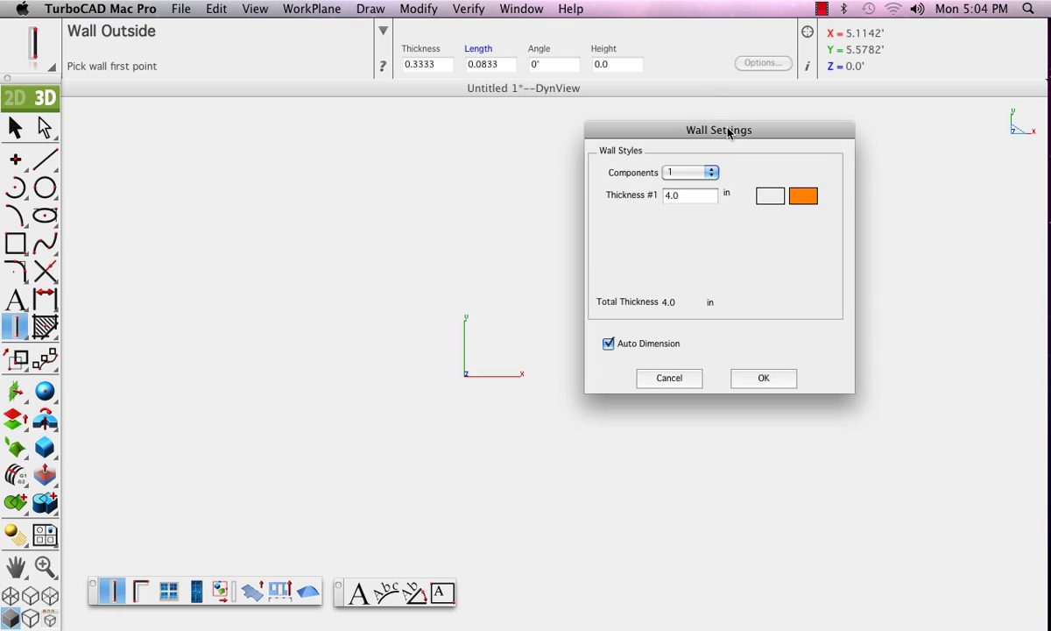
click(706, 173)
click(692, 200)
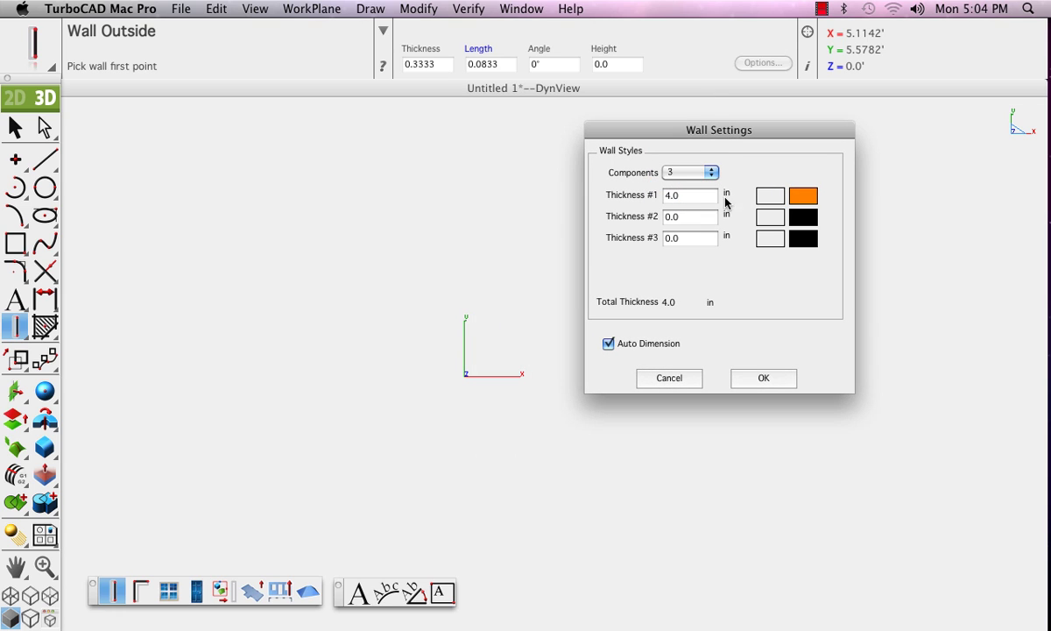
click(803, 198)
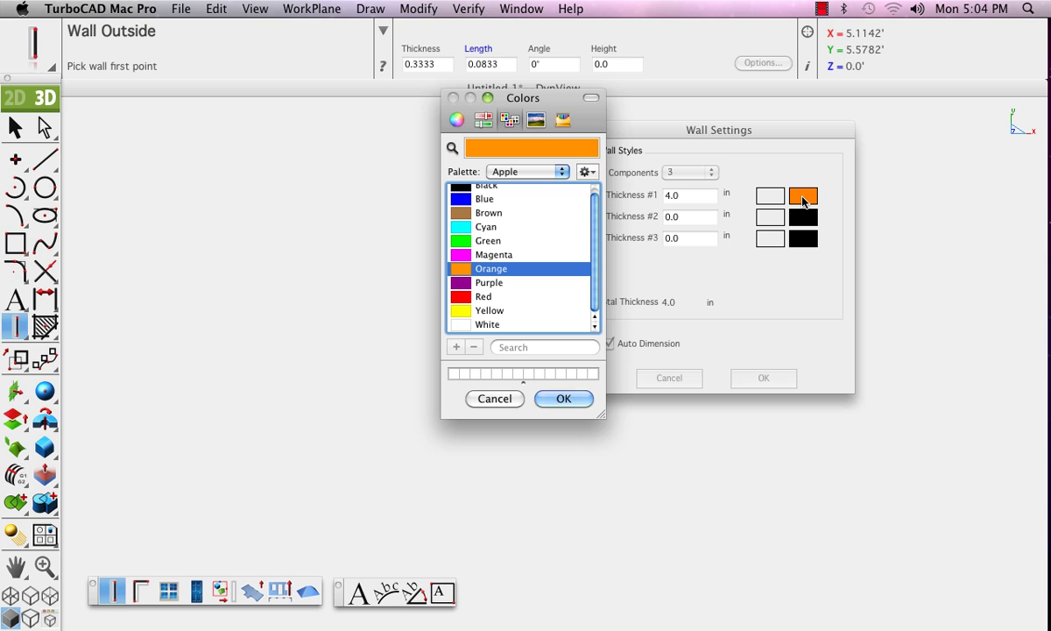
click(483, 311)
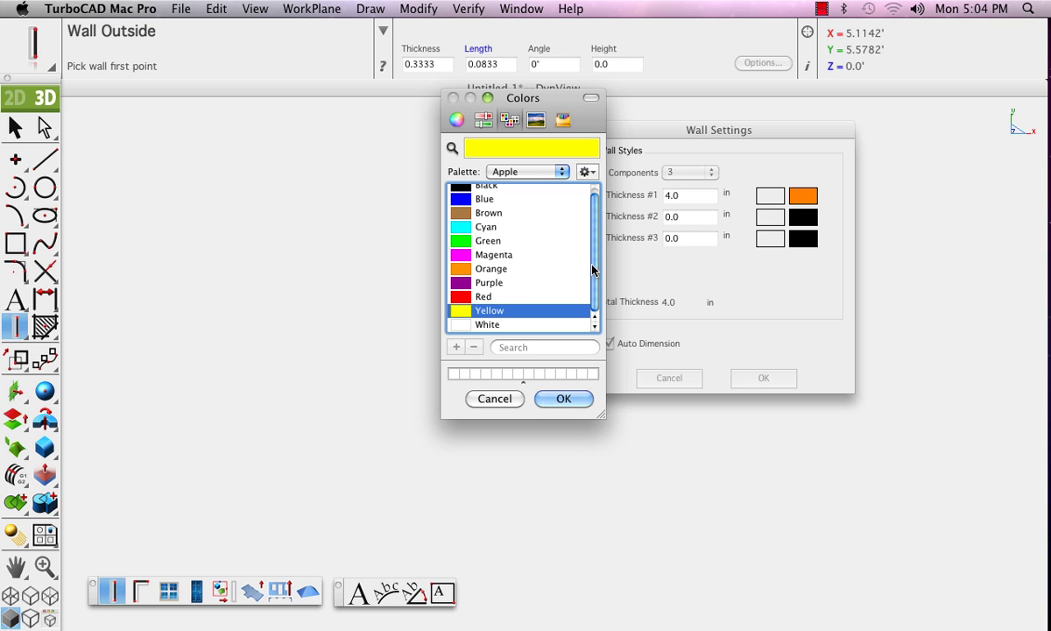
click(562, 399)
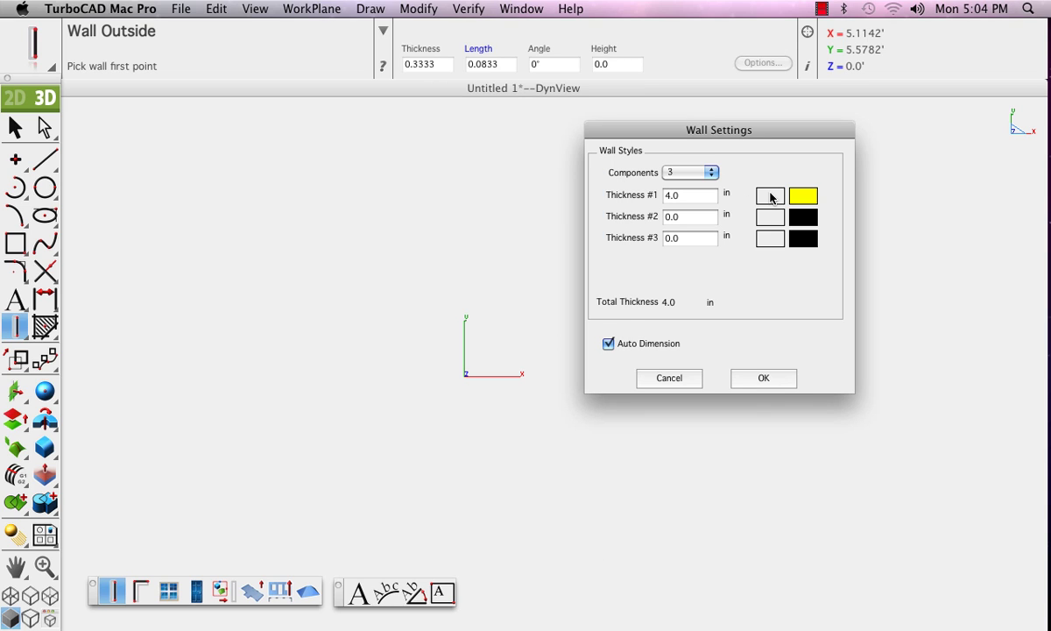
click(771, 197)
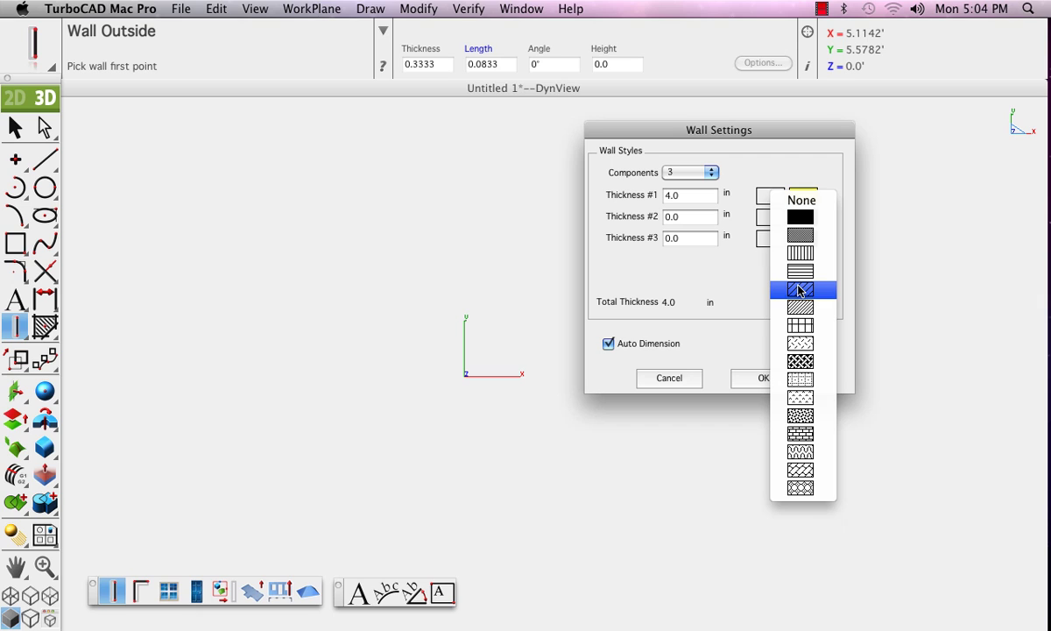
click(799, 290)
Step: Make the second layer white and enter 3 in as the first layer's thickness
click(804, 219)
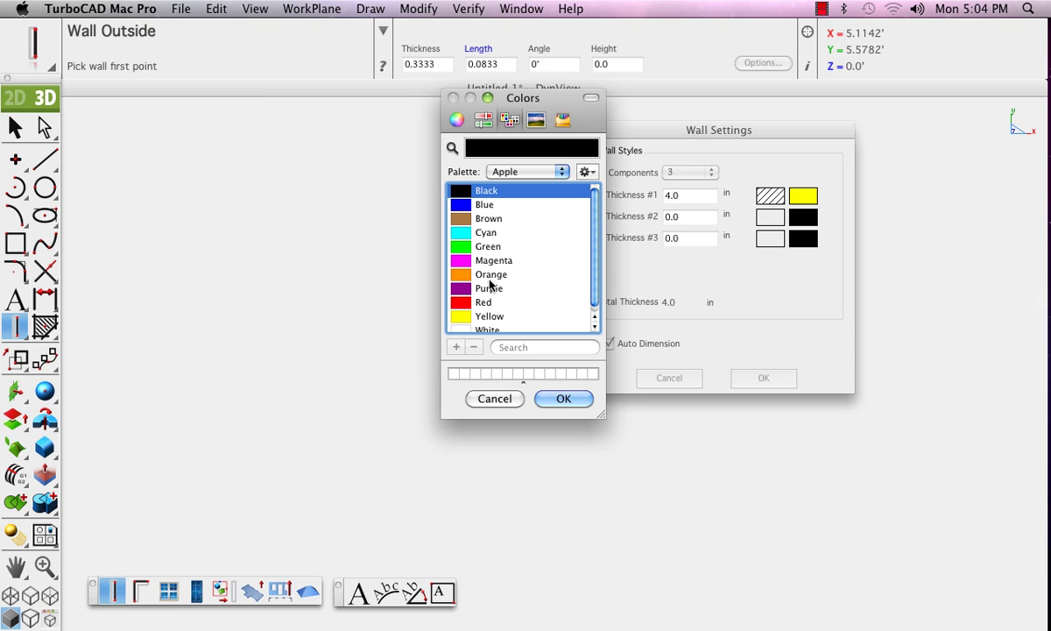
click(466, 325)
key(Return)
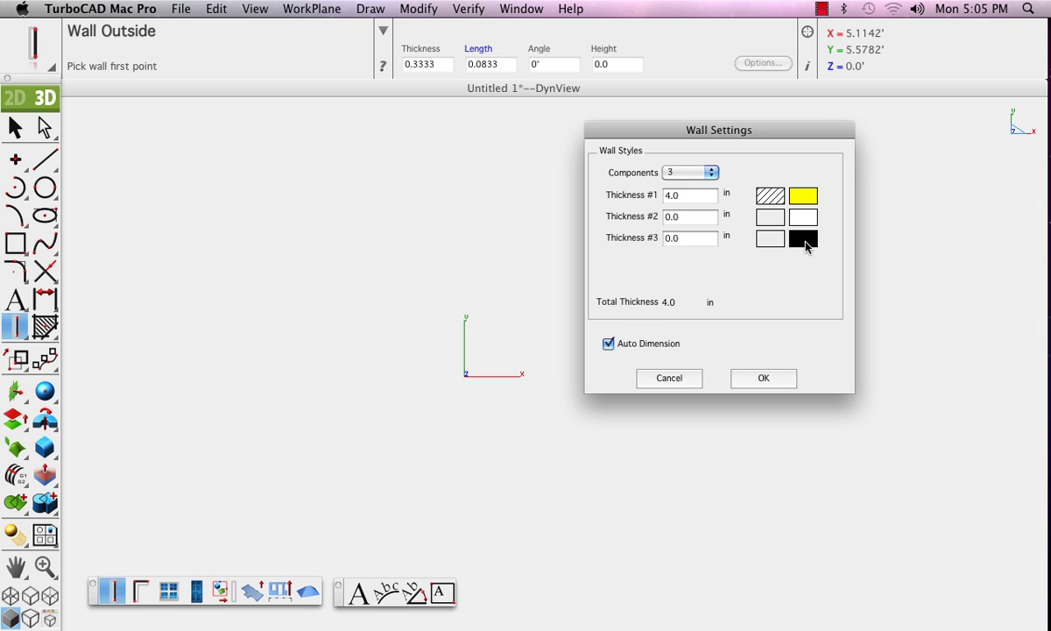
click(698, 196)
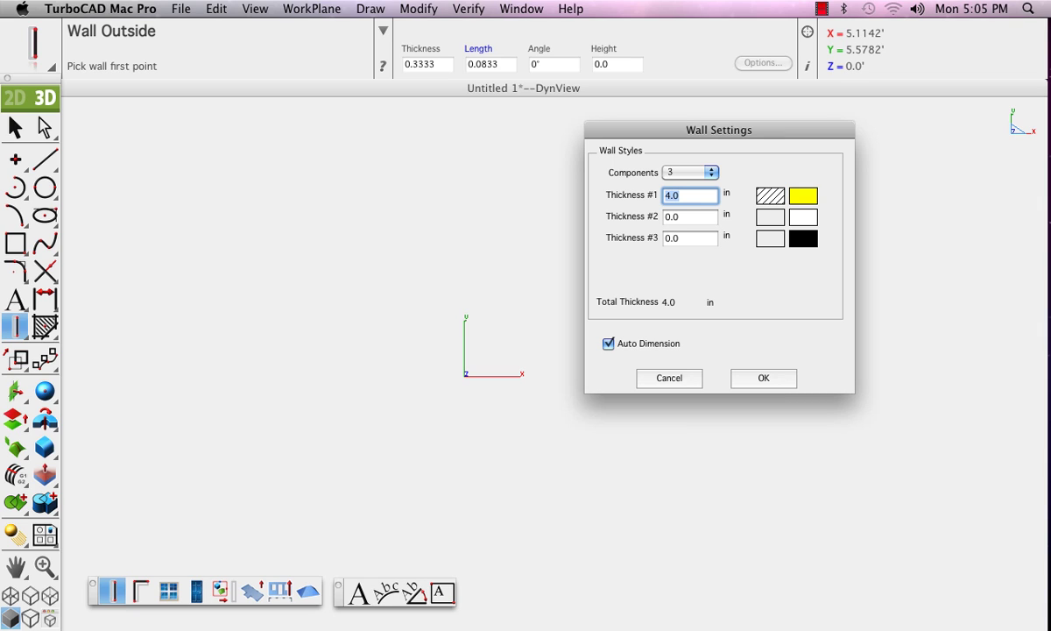
text(3)
click(690, 216)
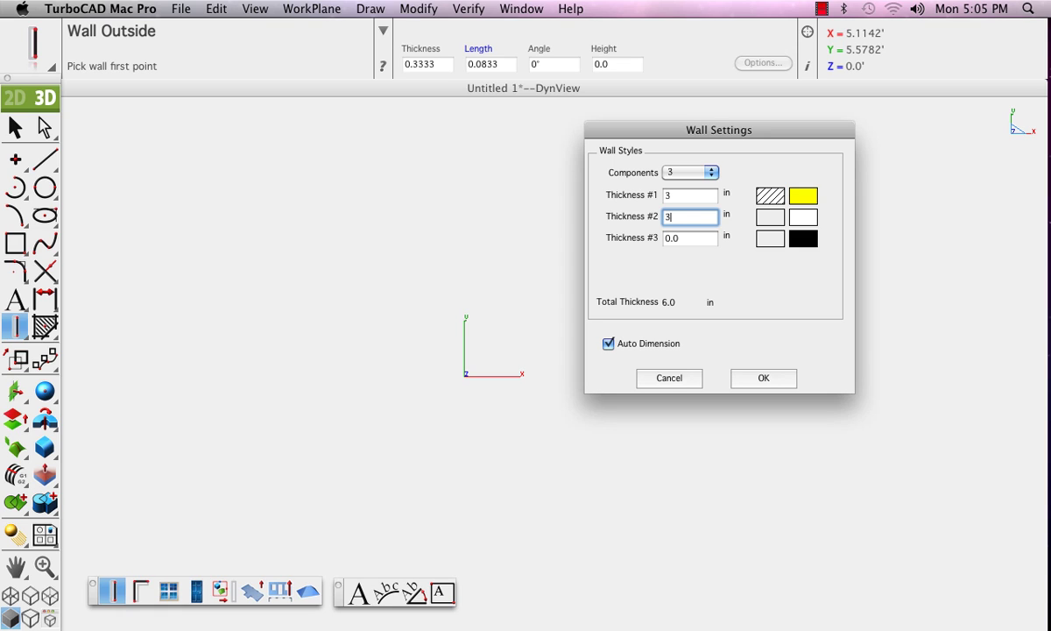
key(Tab)
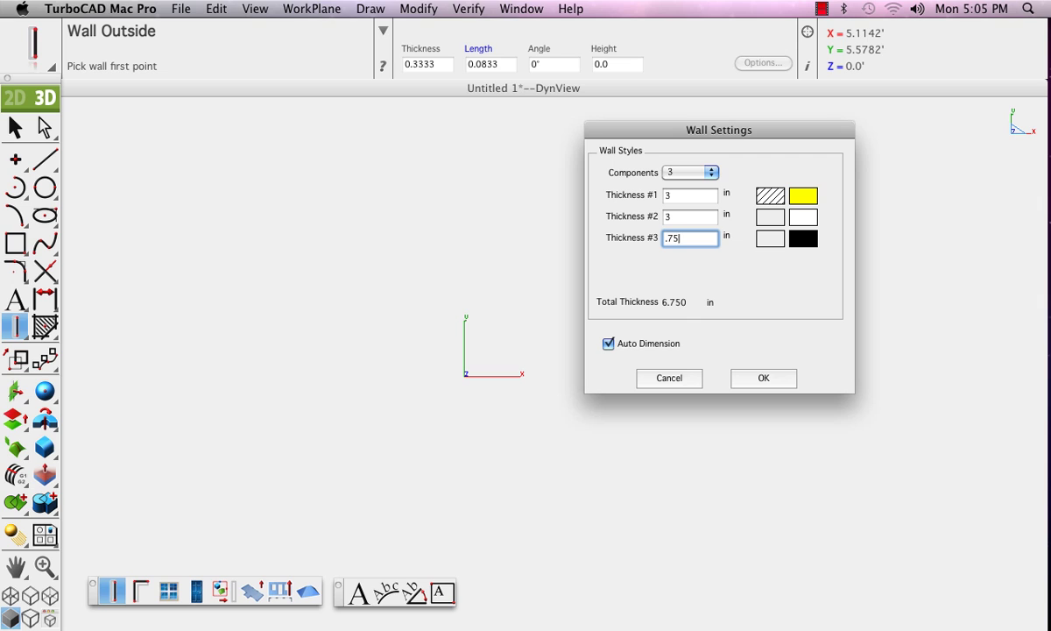
key(Return)
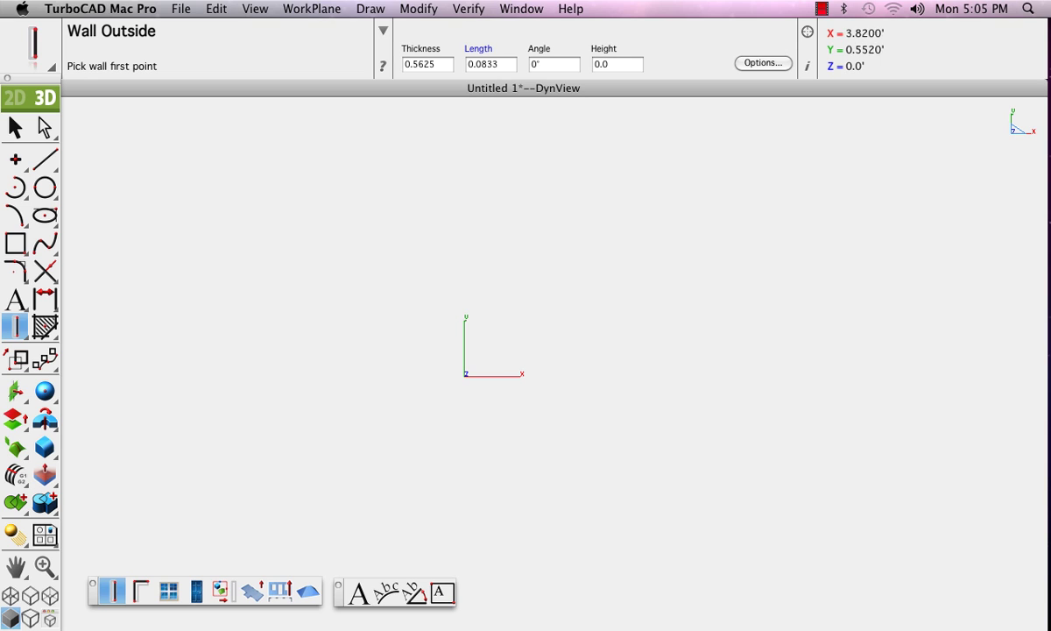
click(223, 191)
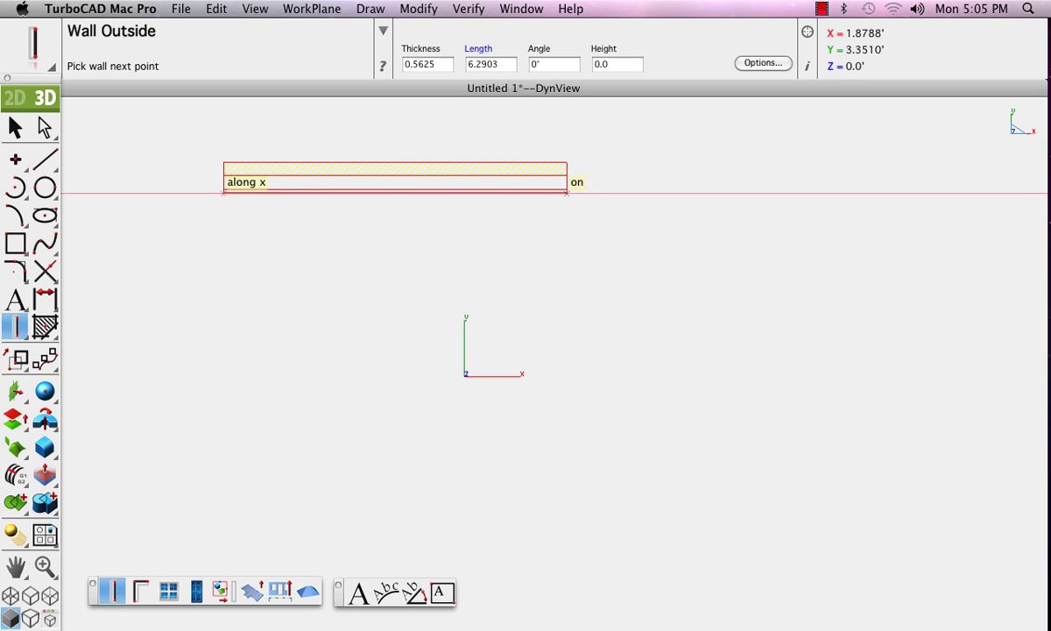
double_click(567, 192)
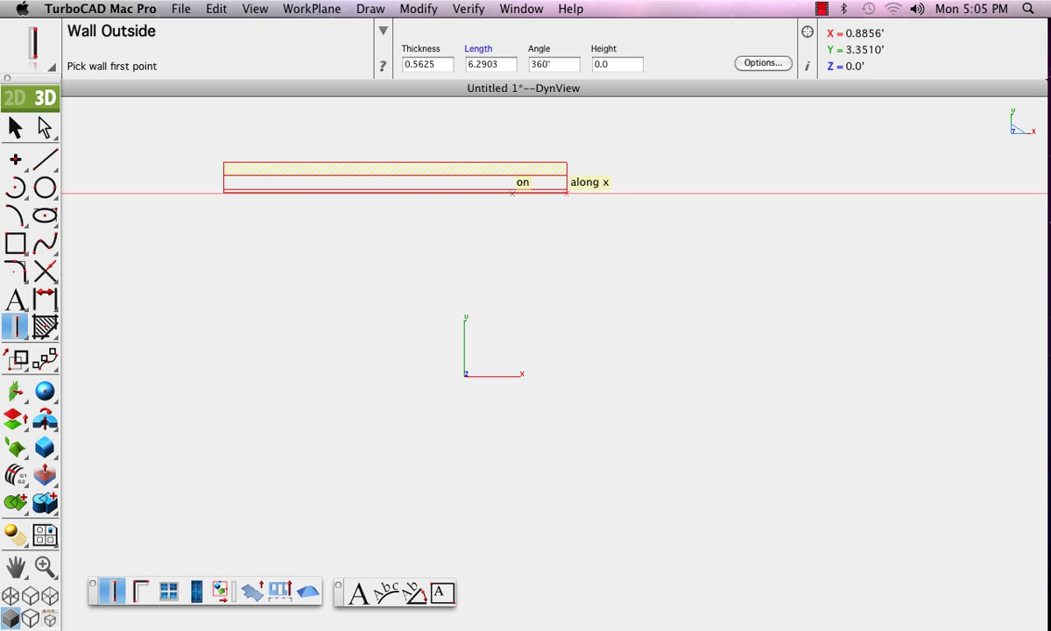
scroll(558, 194, down, 3)
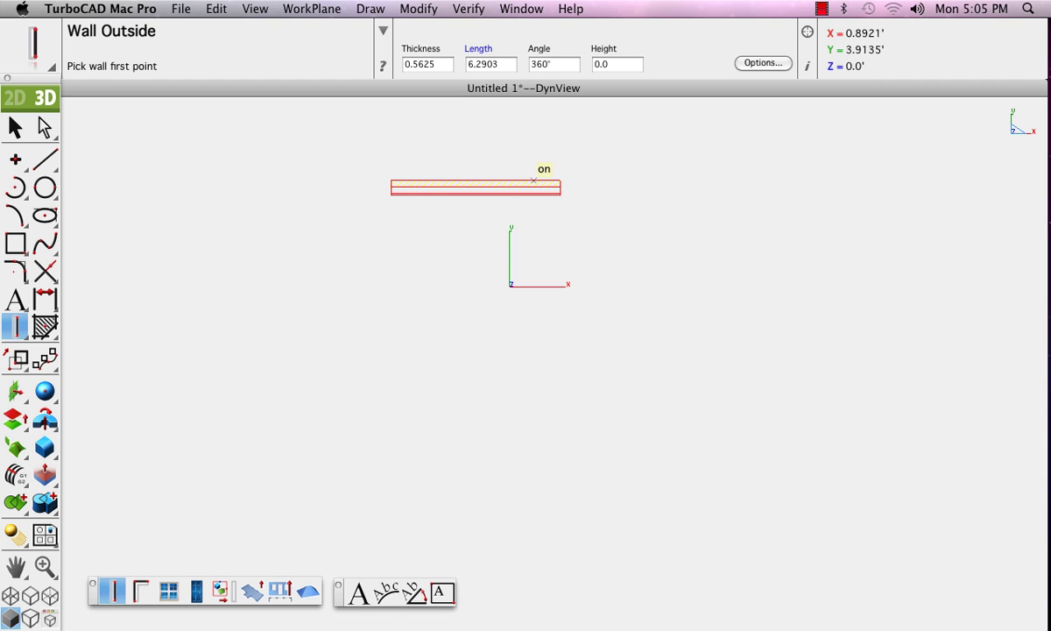
scroll(526, 175, up, 3)
scroll(531, 200, up, 3)
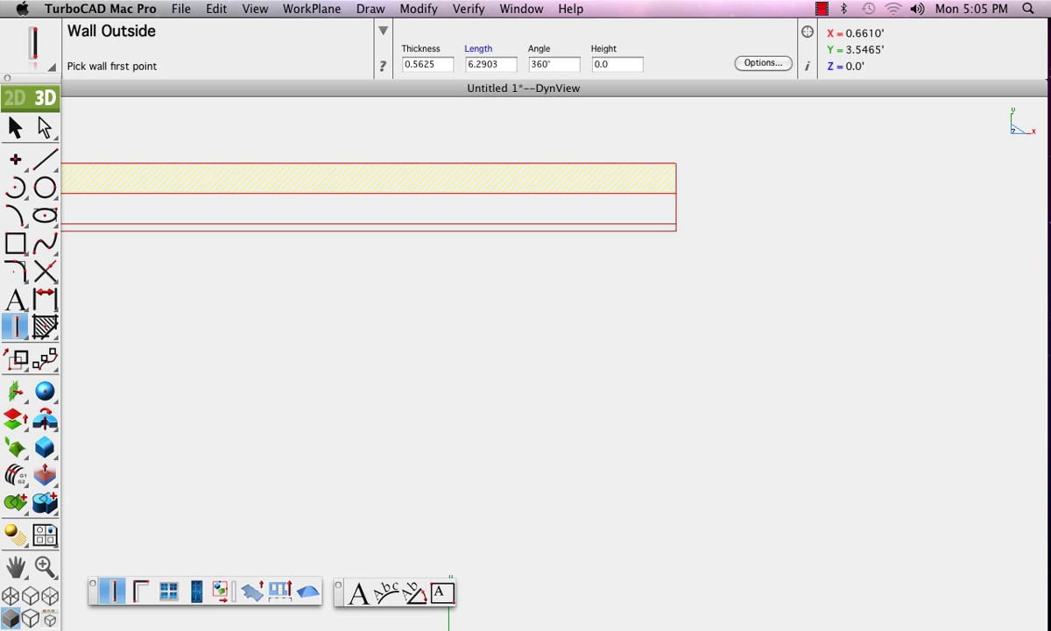
scroll(539, 208, down, 1)
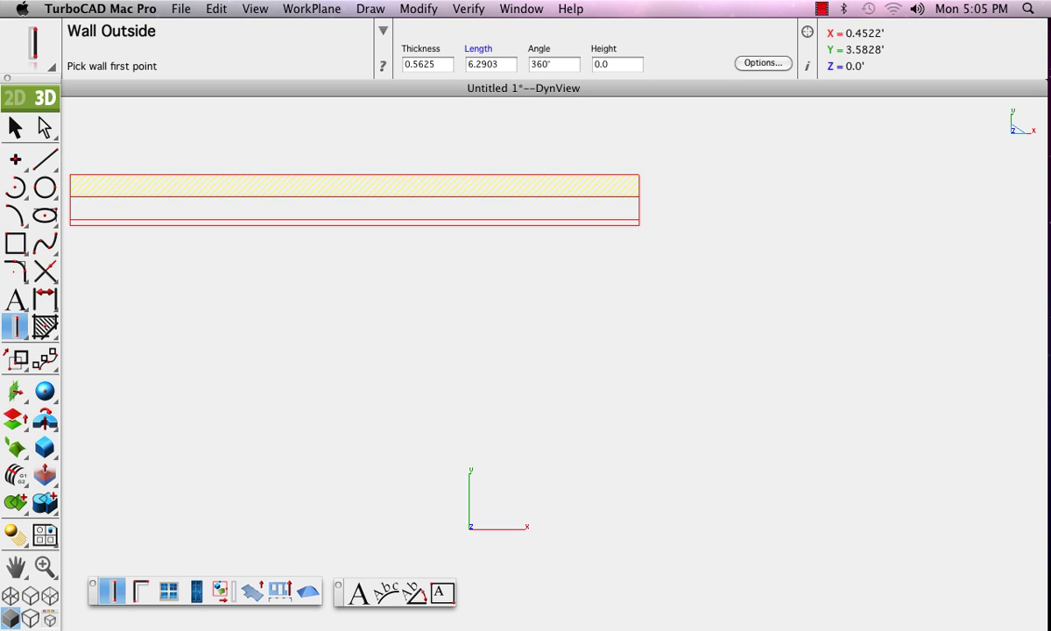
key(Escape)
drag(702, 143, 61, 268)
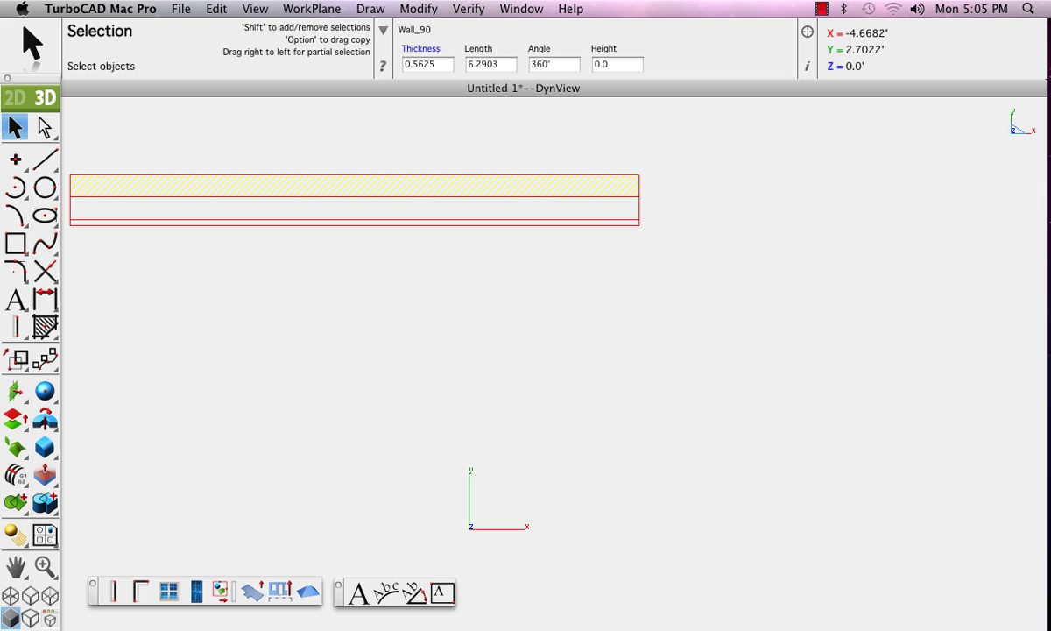
key(Delete)
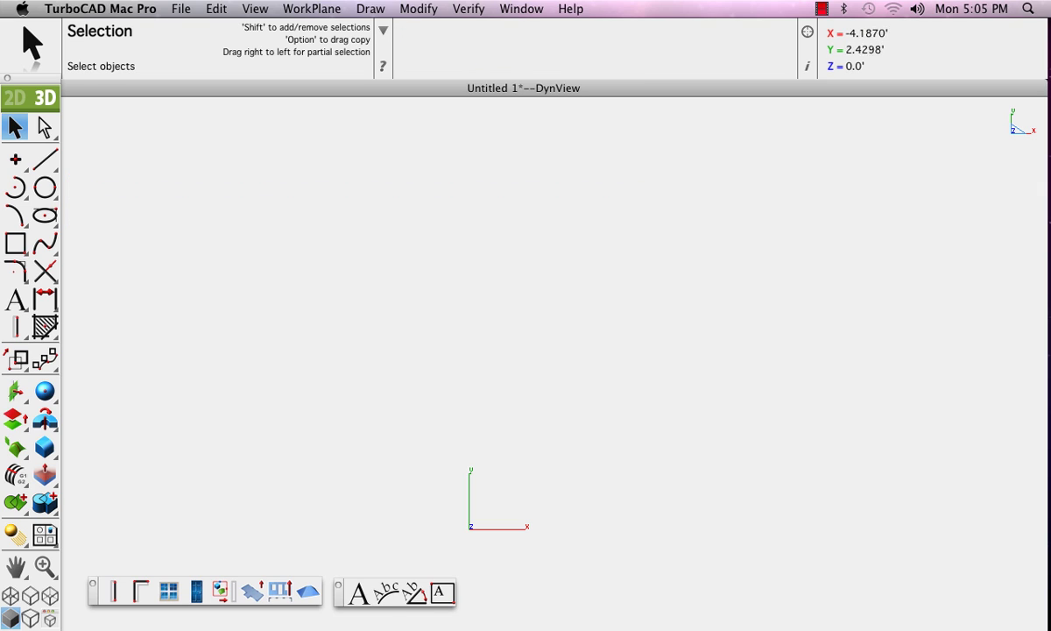
Step: Reactivate the wall tool and give the 0.750 in third layer a solid black fill
key(space)
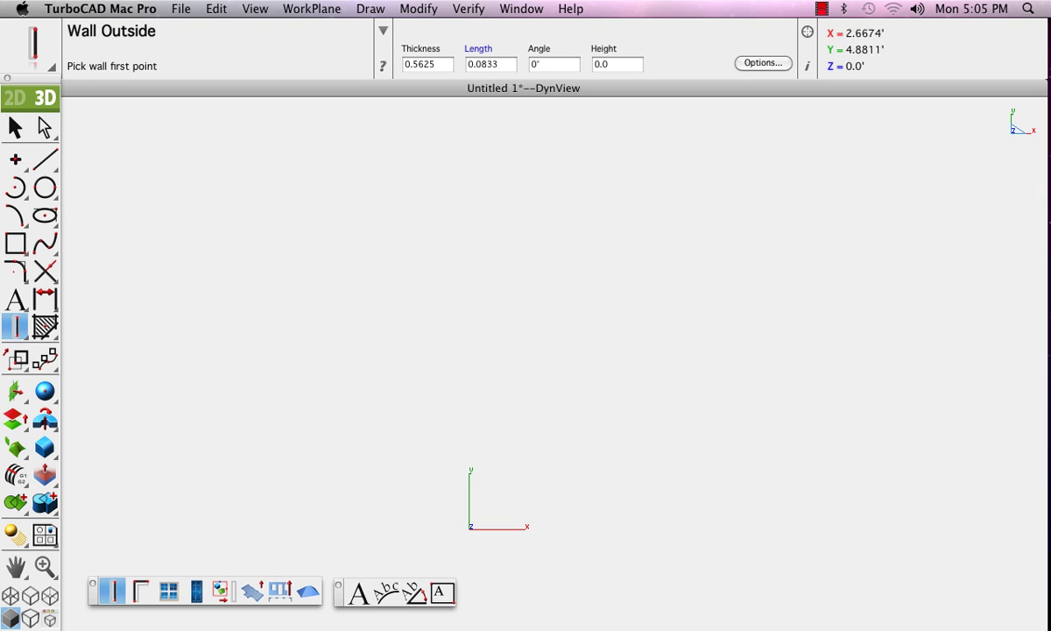
key(Return)
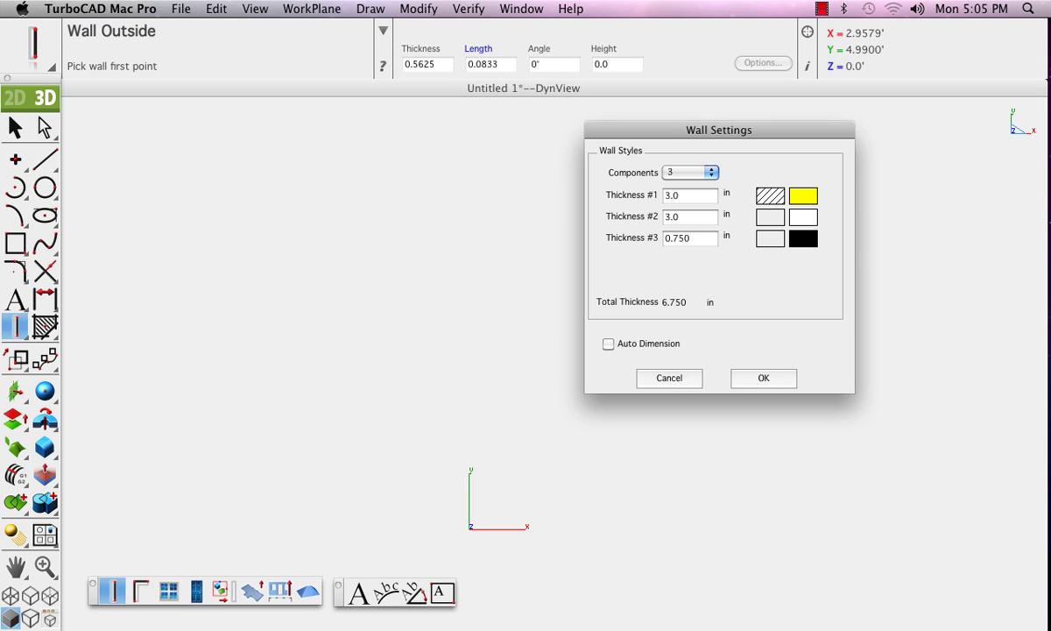
click(769, 239)
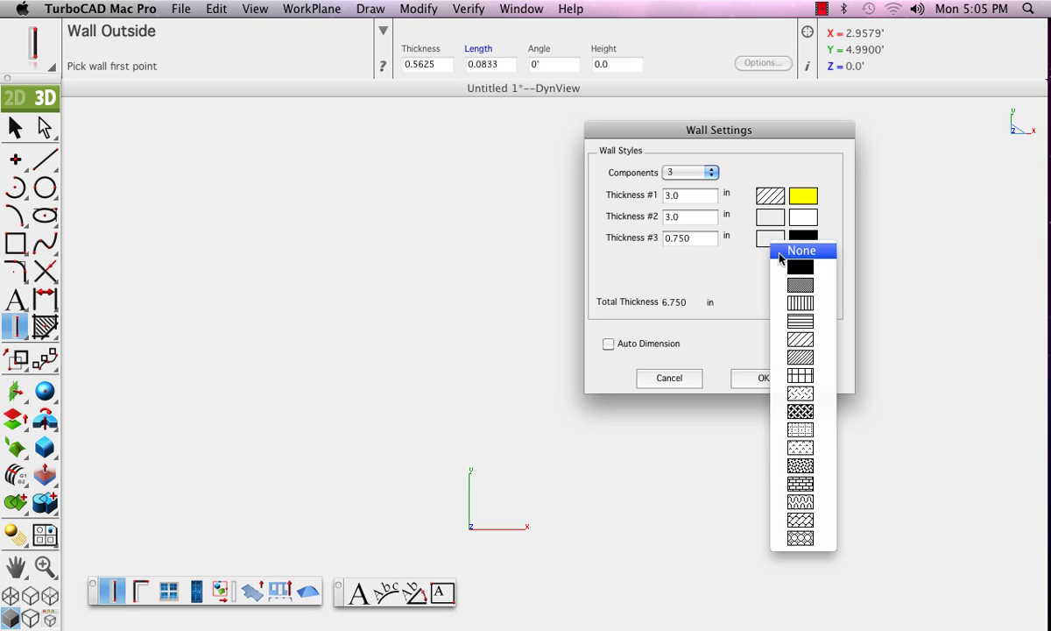
click(795, 270)
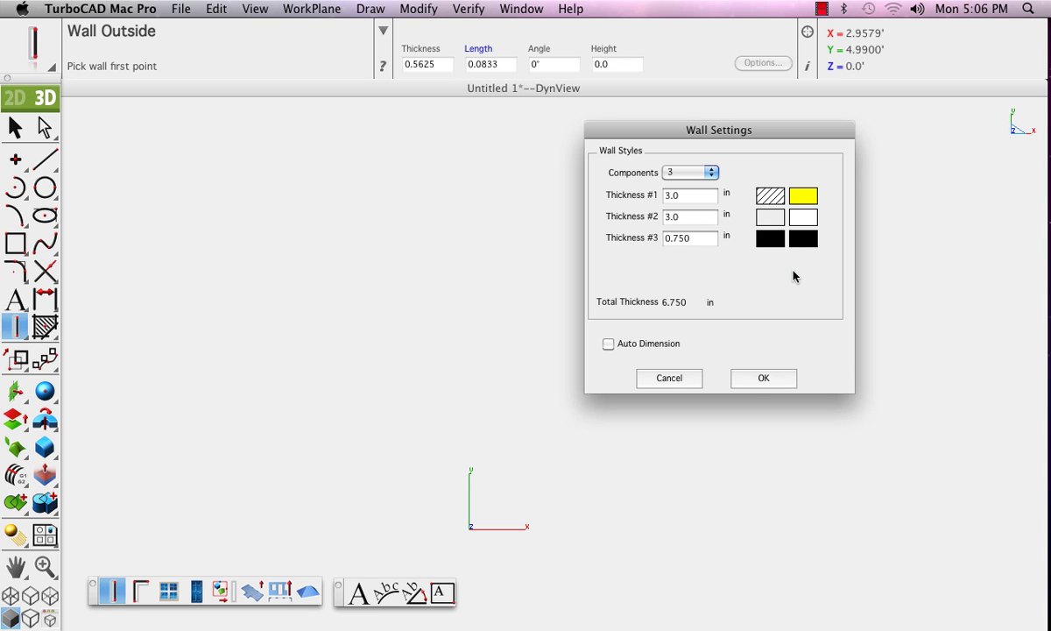
Step: Apply the wall settings and draw a trial horizontal wall across the drawing
click(762, 378)
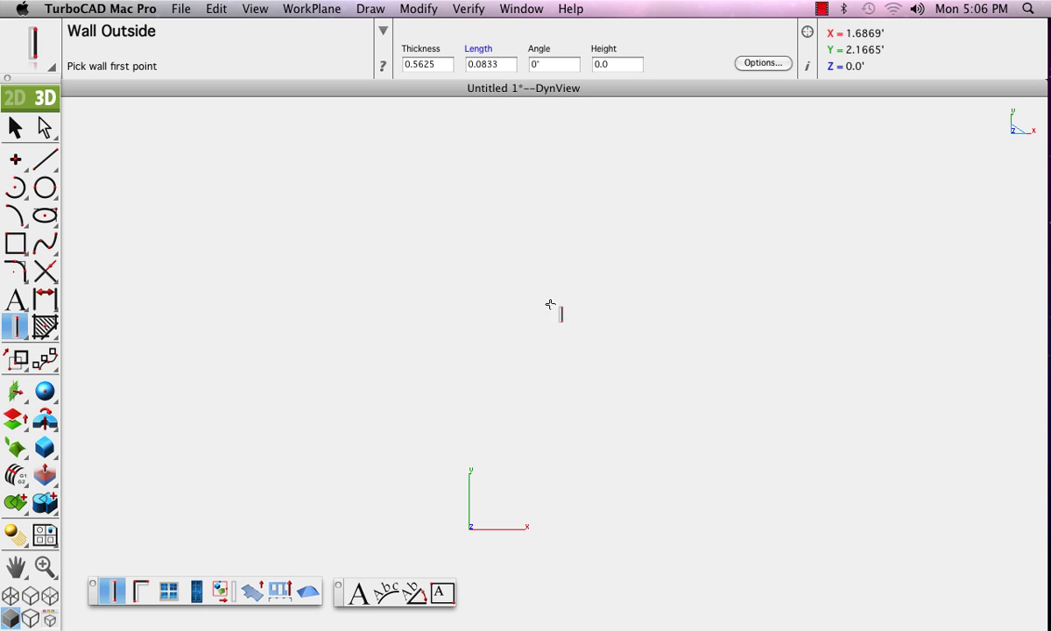
click(258, 202)
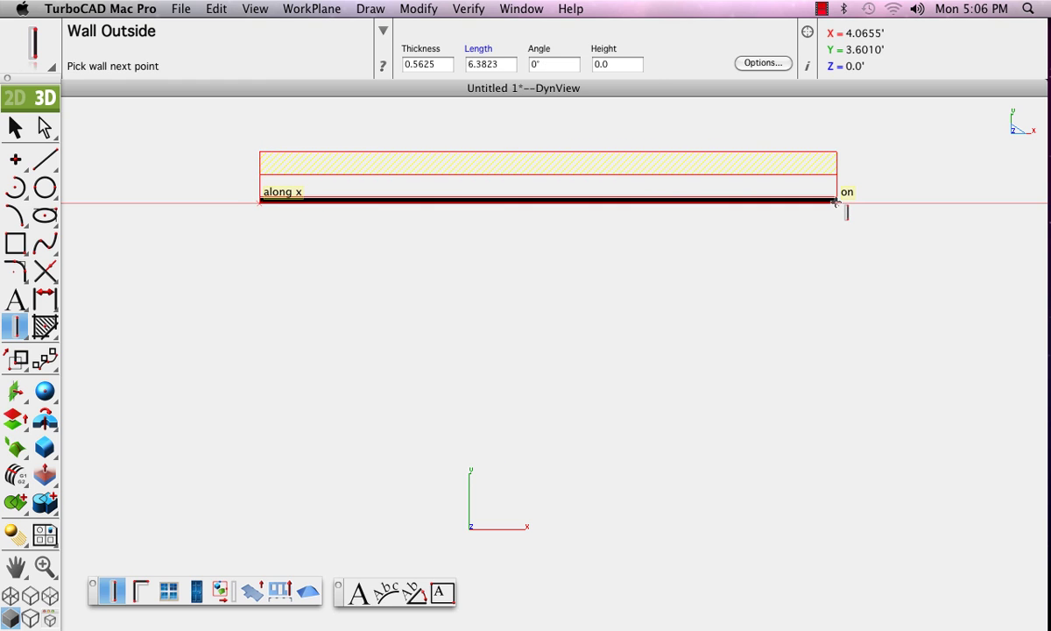
double_click(836, 201)
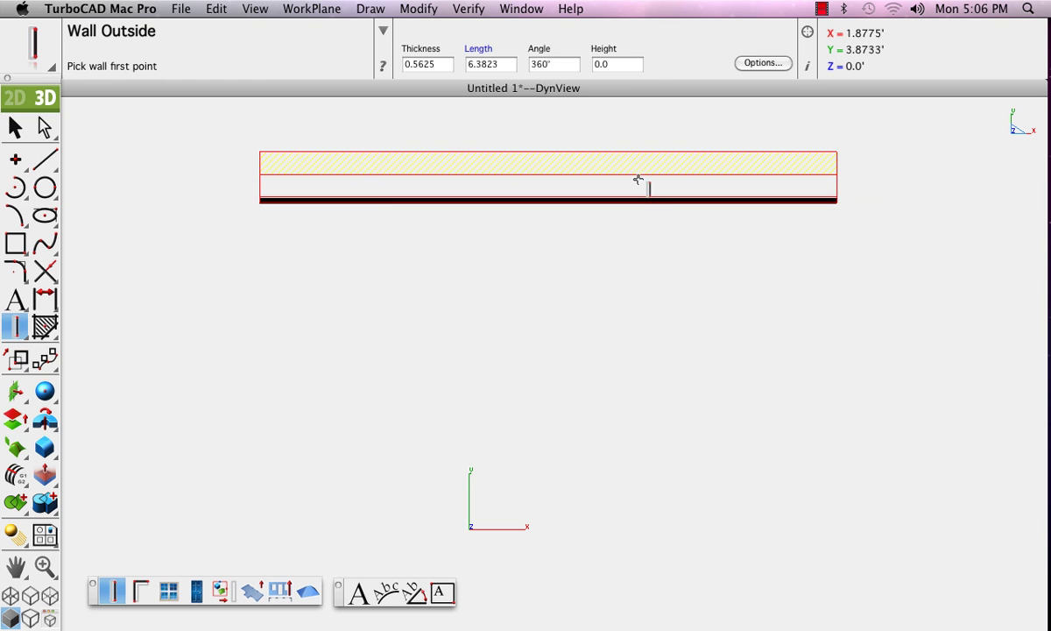
Step: Zoom to inspect the trial wall, then undo it to empty the drawing
scroll(638, 179, down, 5)
scroll(638, 179, up, 5)
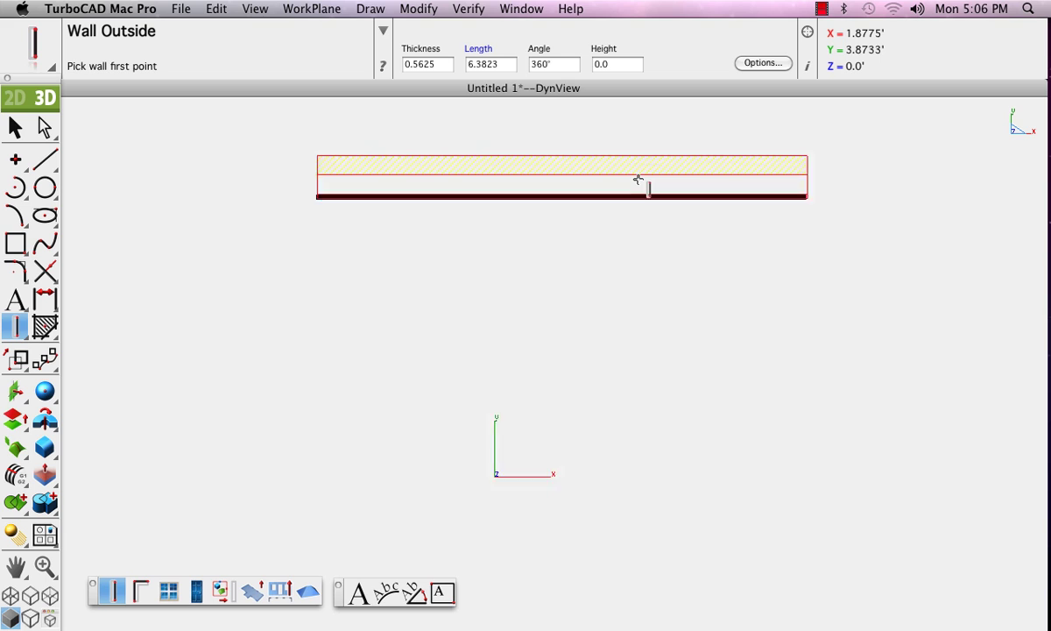
scroll(638, 180, up, 3)
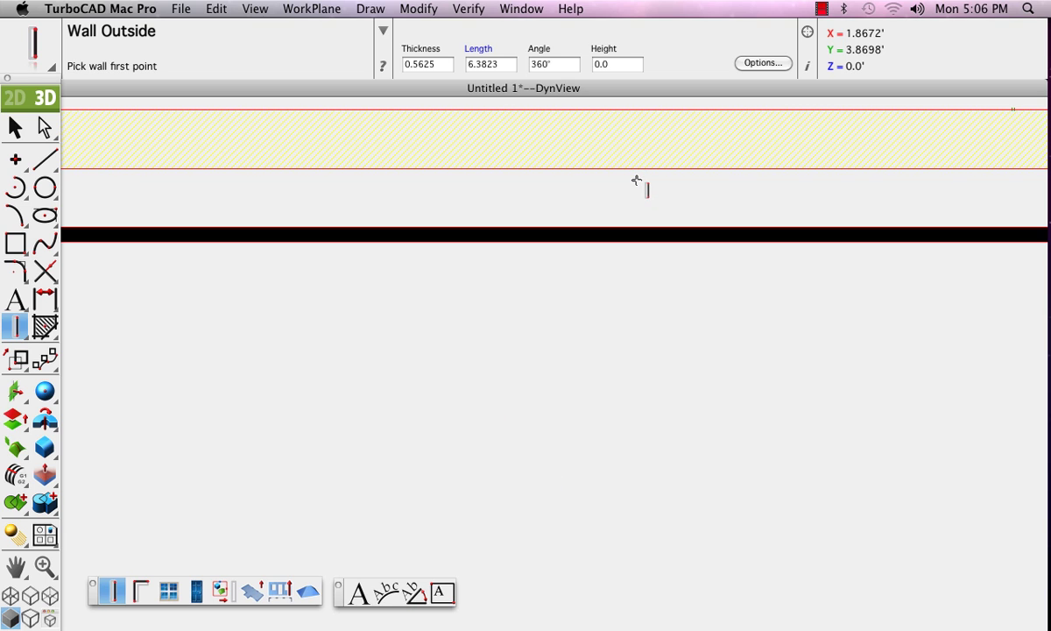
scroll(605, 164, up, 3)
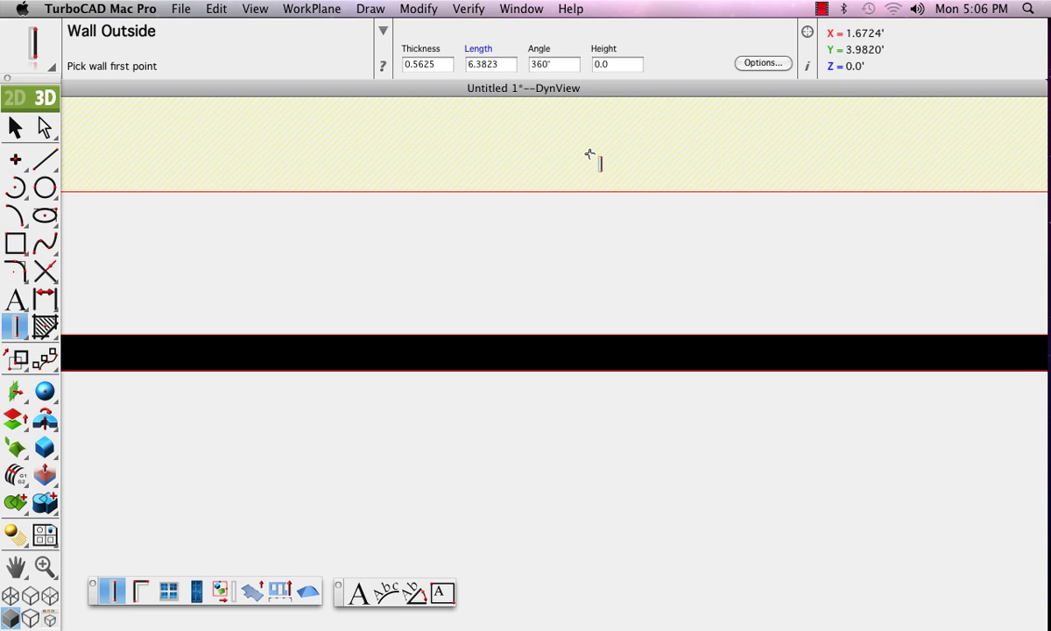
scroll(590, 154, down, 4)
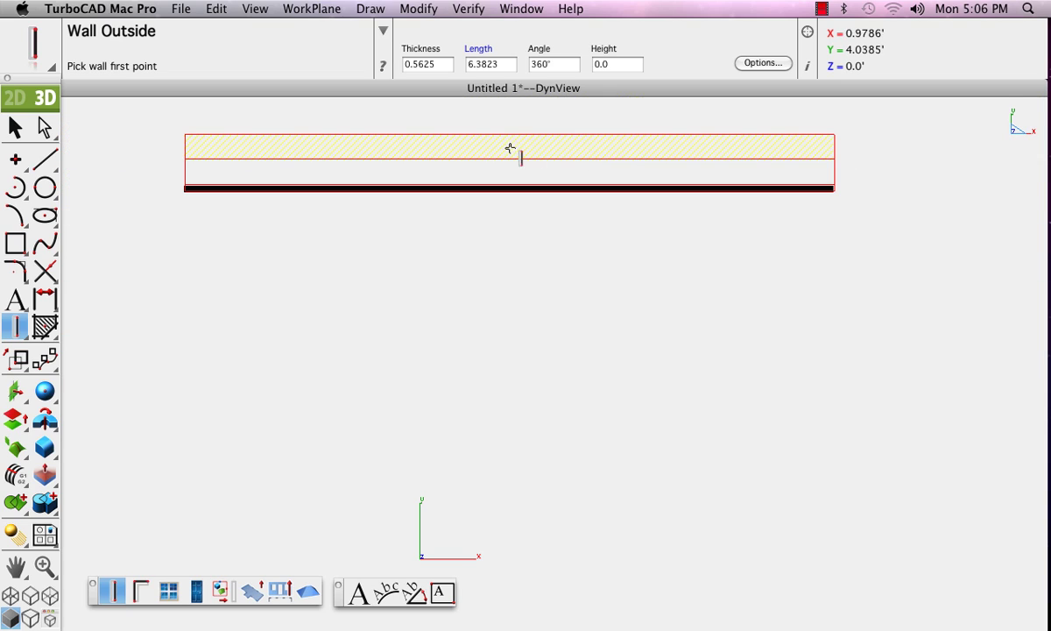
key(super+z)
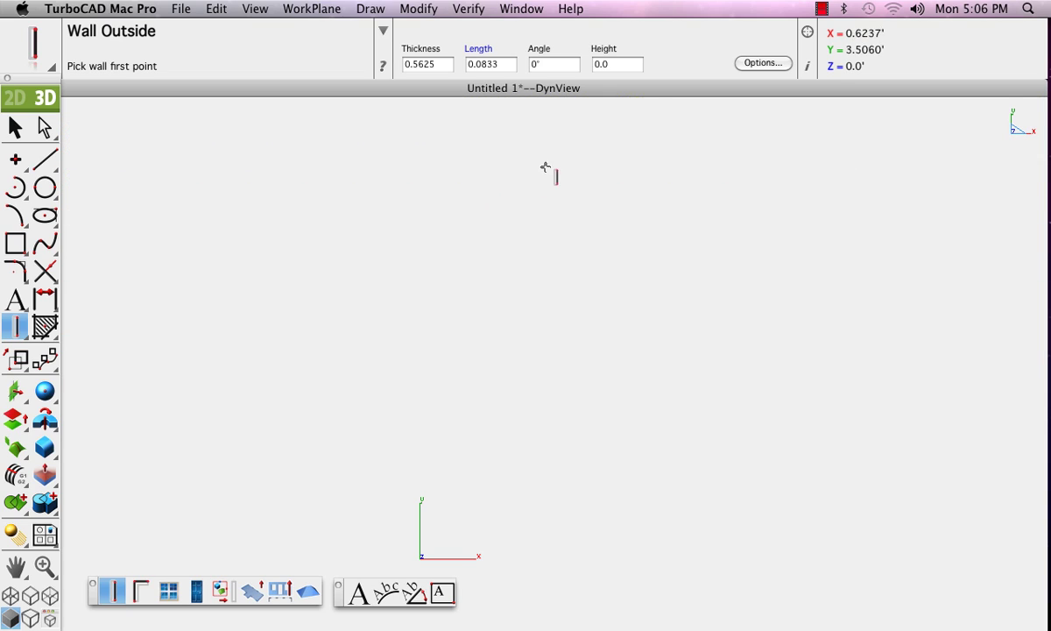
Step: In Wall Settings, recolour Thickness #1 from yellow to Brown and confirm
click(772, 63)
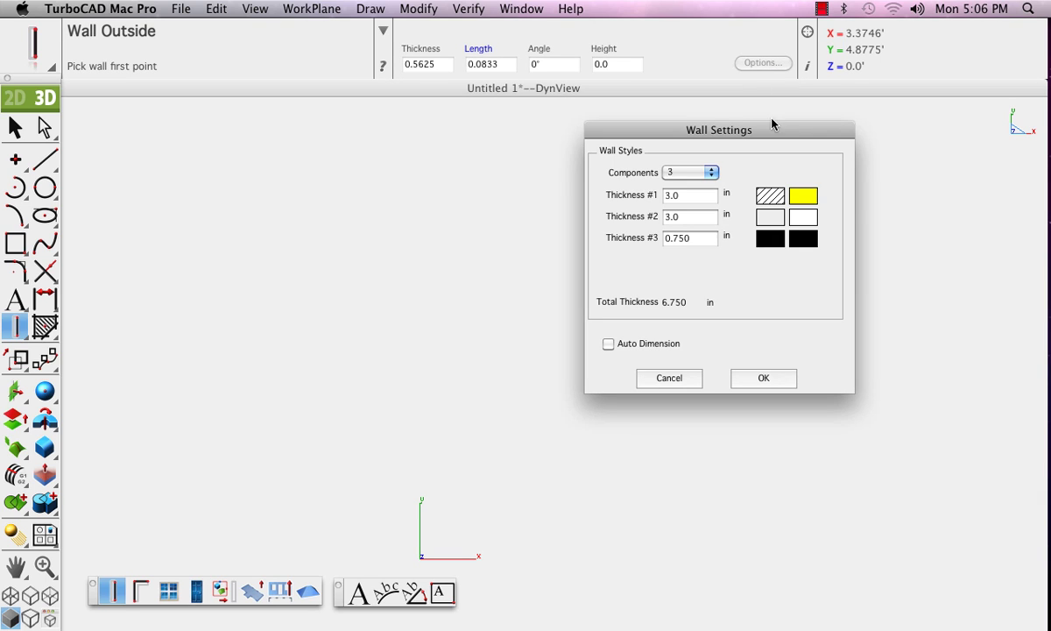
click(811, 201)
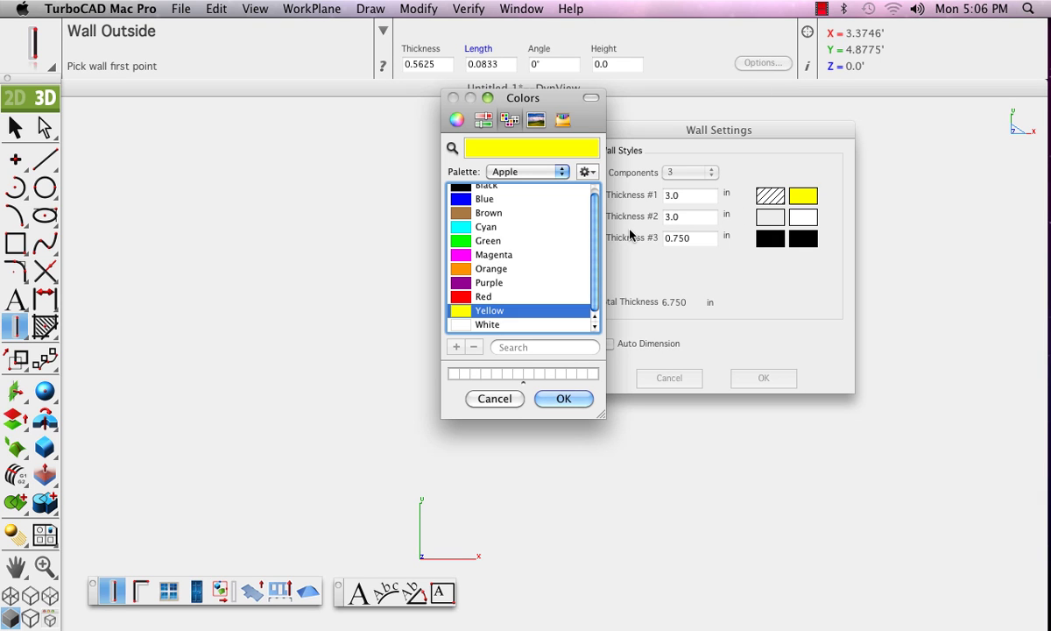
click(487, 213)
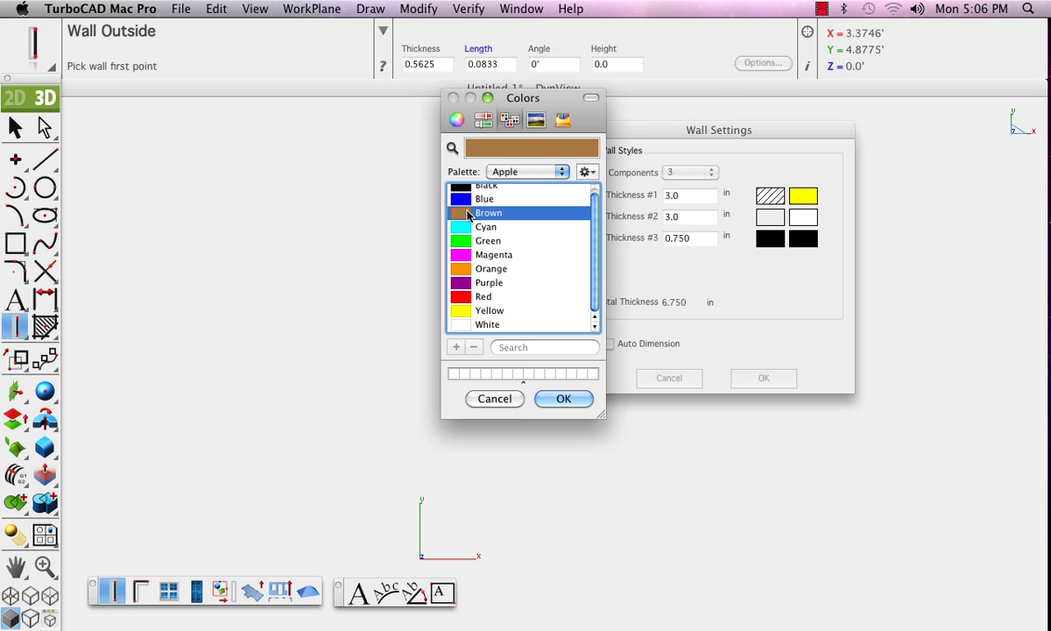
click(563, 398)
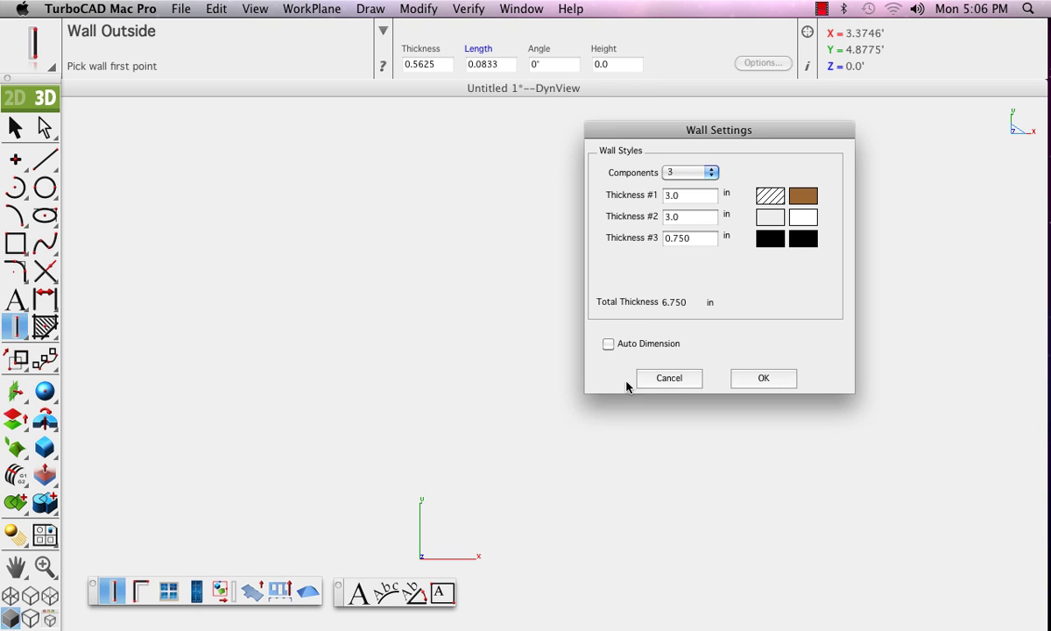
Step: Apply the brown-hatched style and draw a horizontal outside wall from left to right
click(764, 377)
click(282, 245)
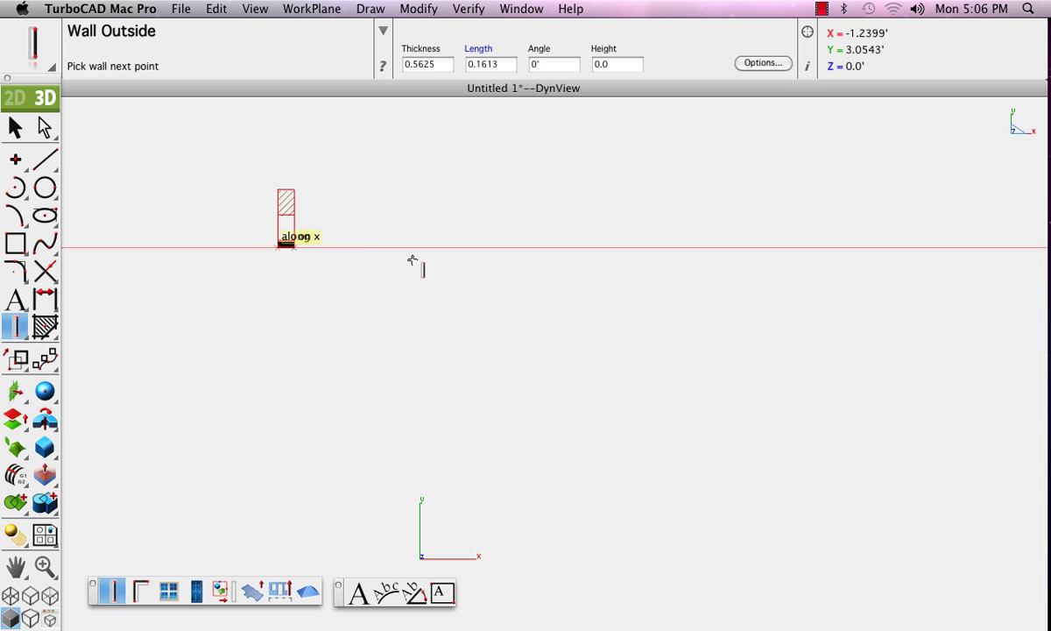
click(826, 245)
key(Escape)
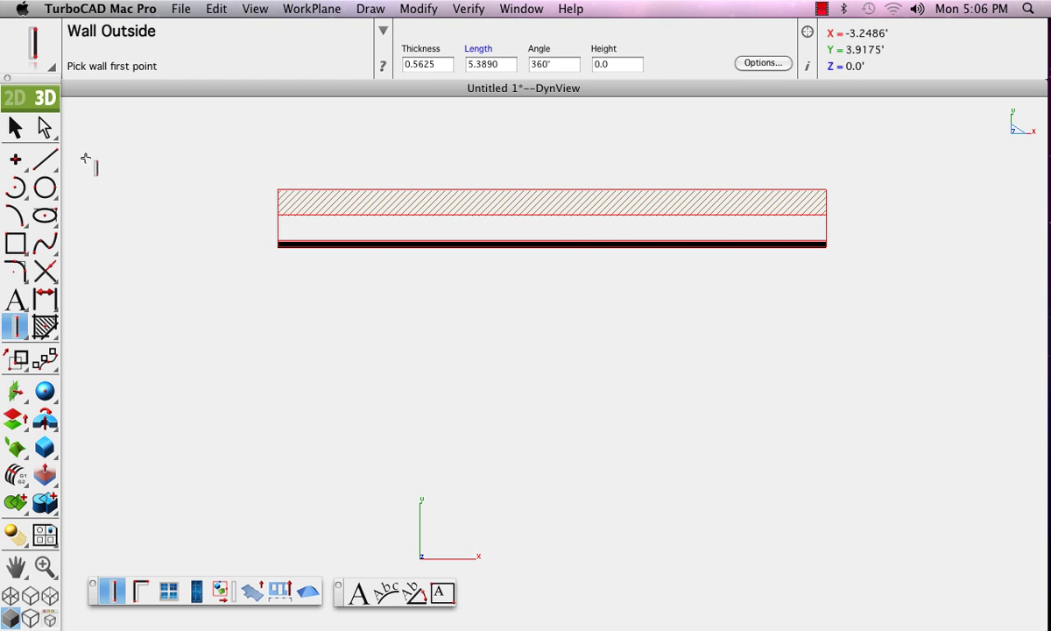
Step: Move the wall left, stretch its right end longer, and reopen the Wall Outside settings
click(15, 127)
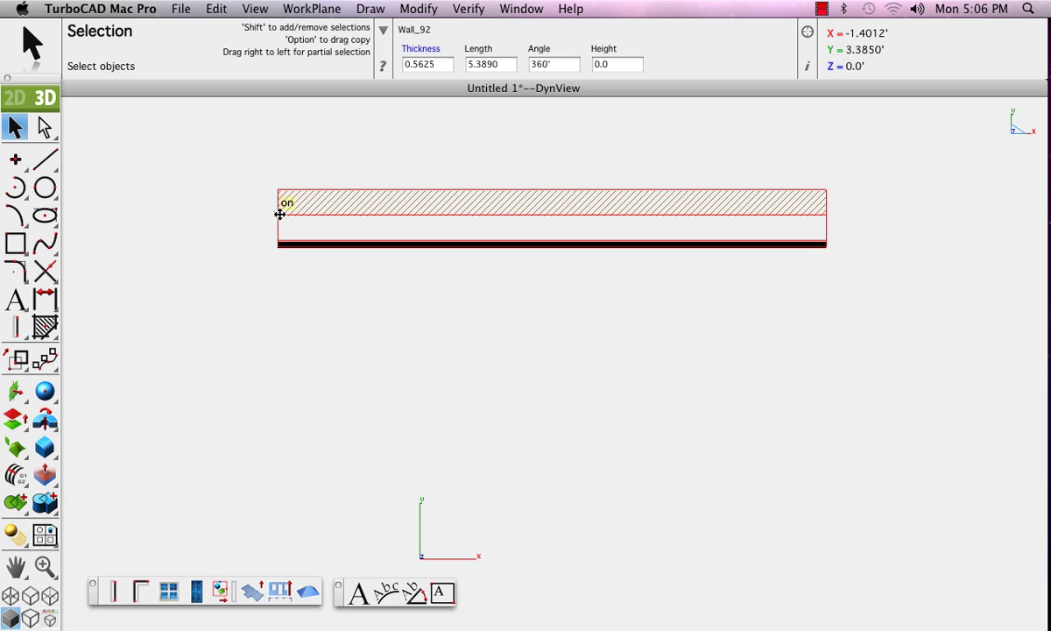
drag(275, 213, 173, 215)
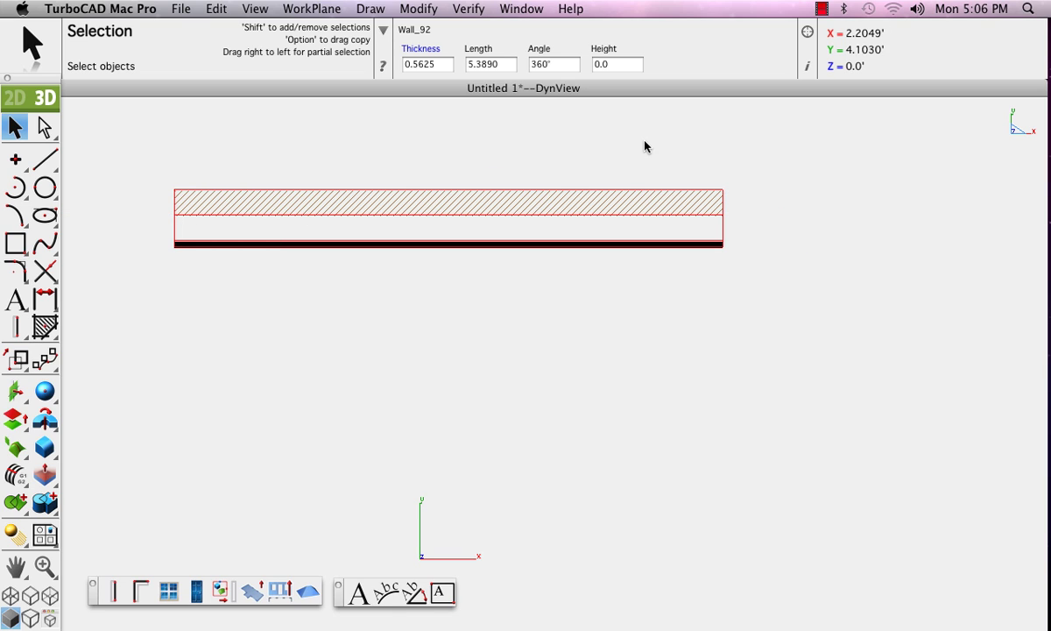
drag(644, 140, 776, 324)
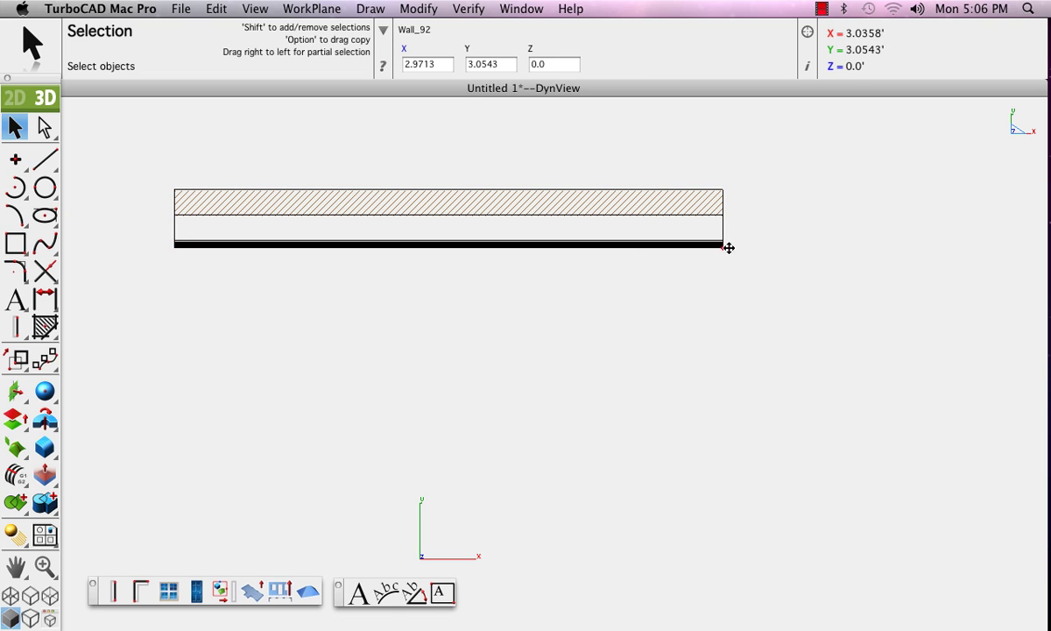
drag(728, 248, 852, 251)
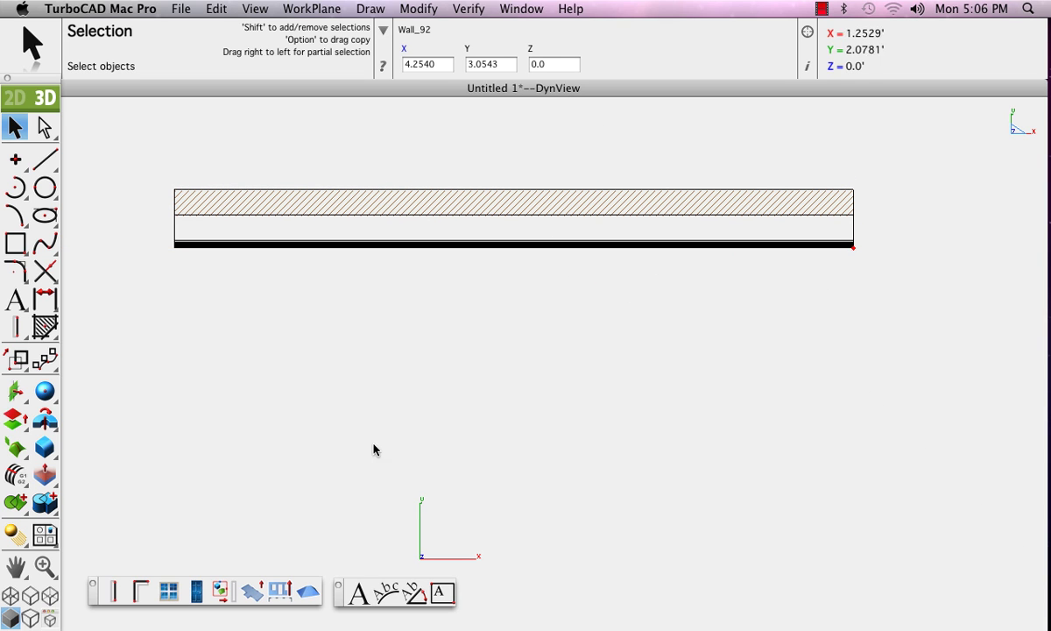
click(119, 596)
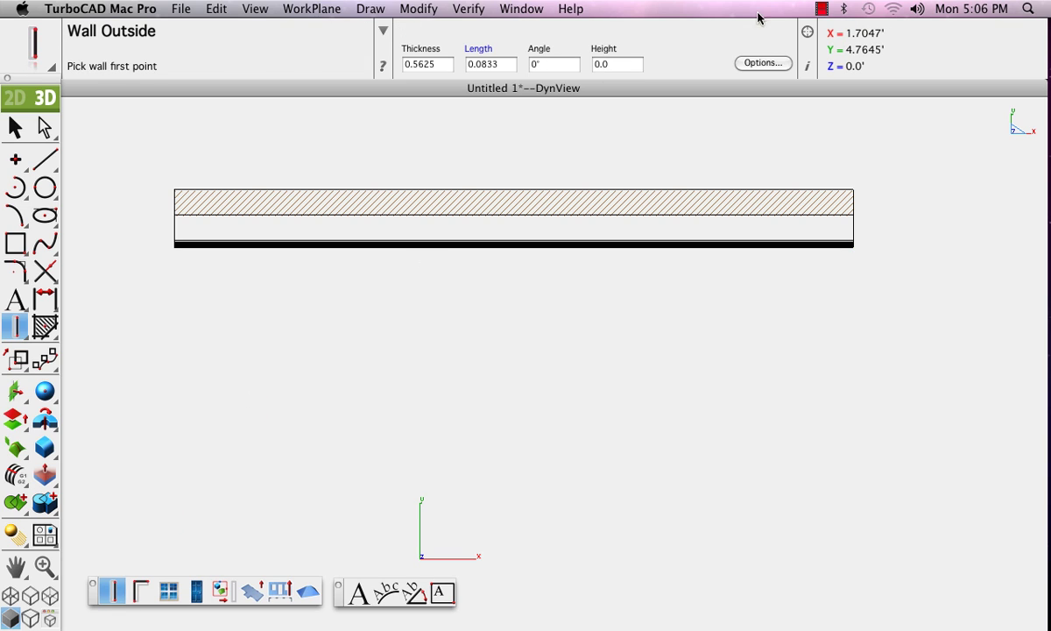
click(769, 64)
Step: Reduce the wall style to a single component with a solid yellow fill
click(711, 171)
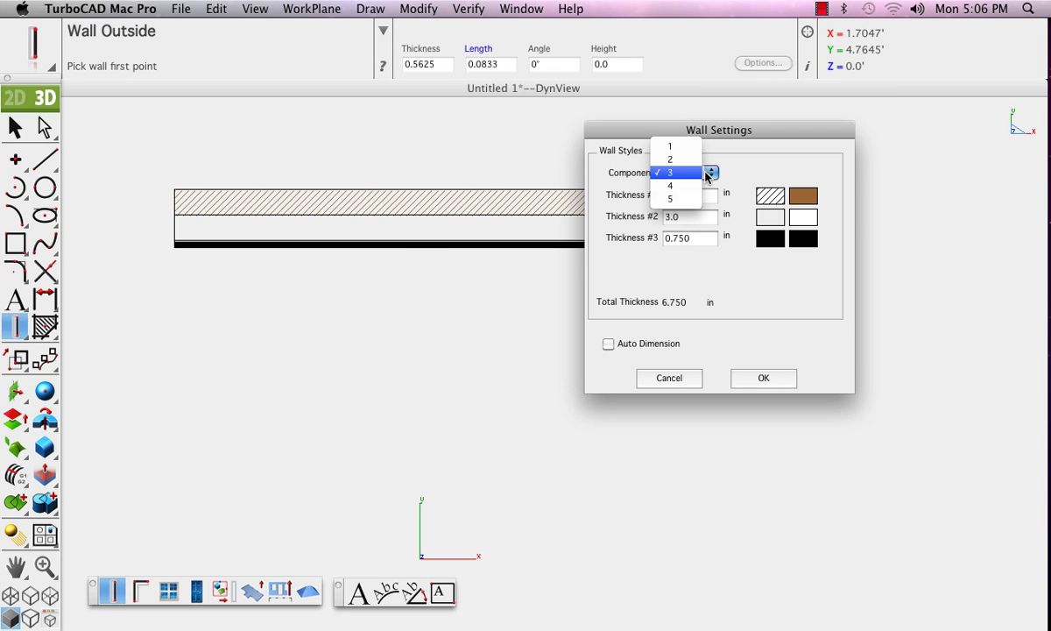
click(674, 149)
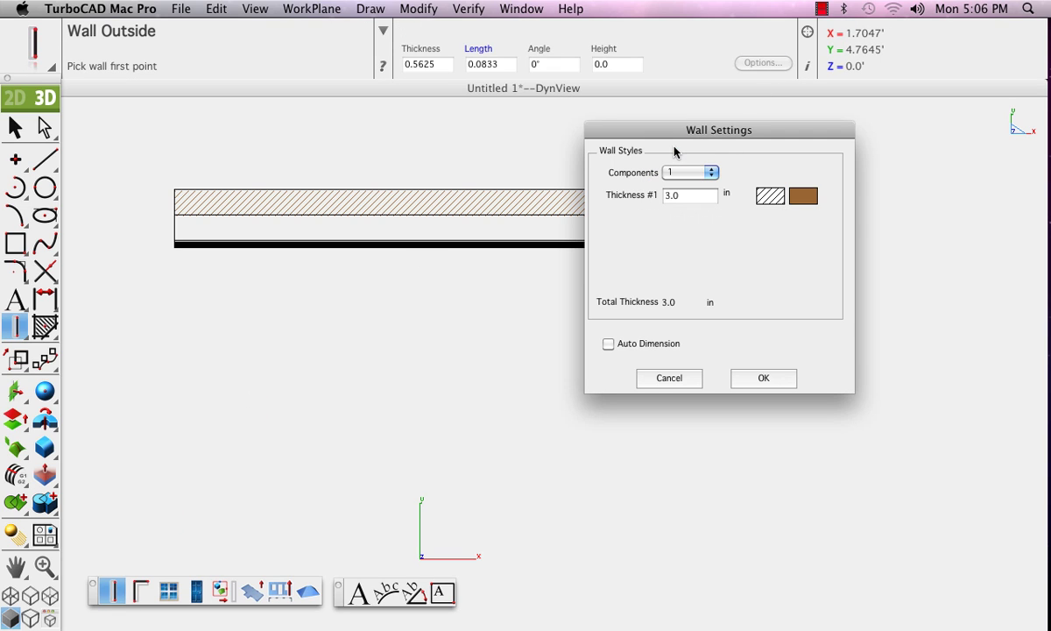
click(776, 200)
click(799, 219)
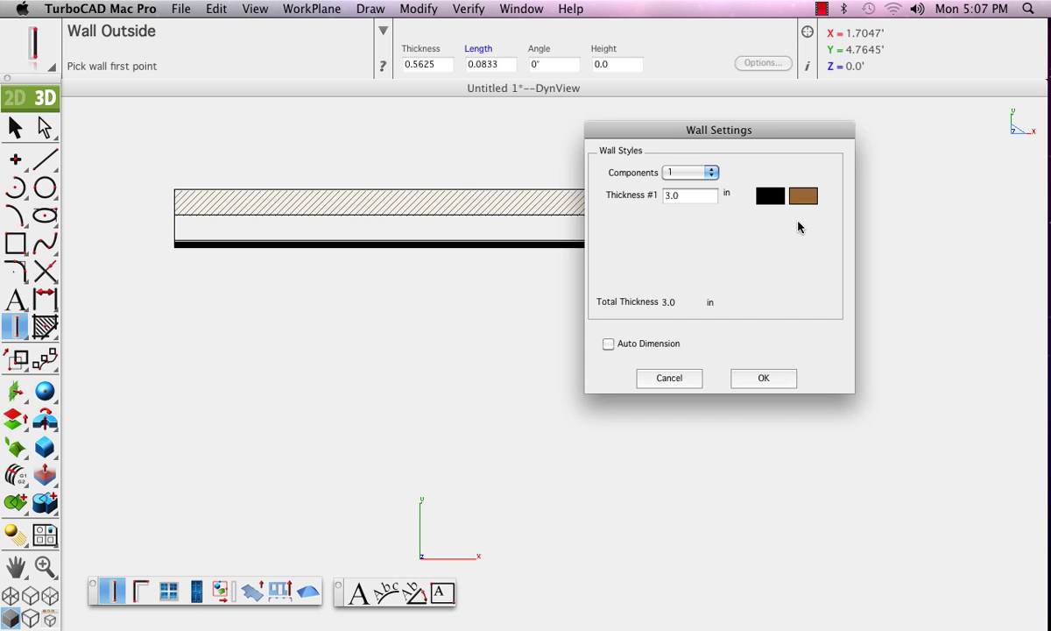
click(803, 196)
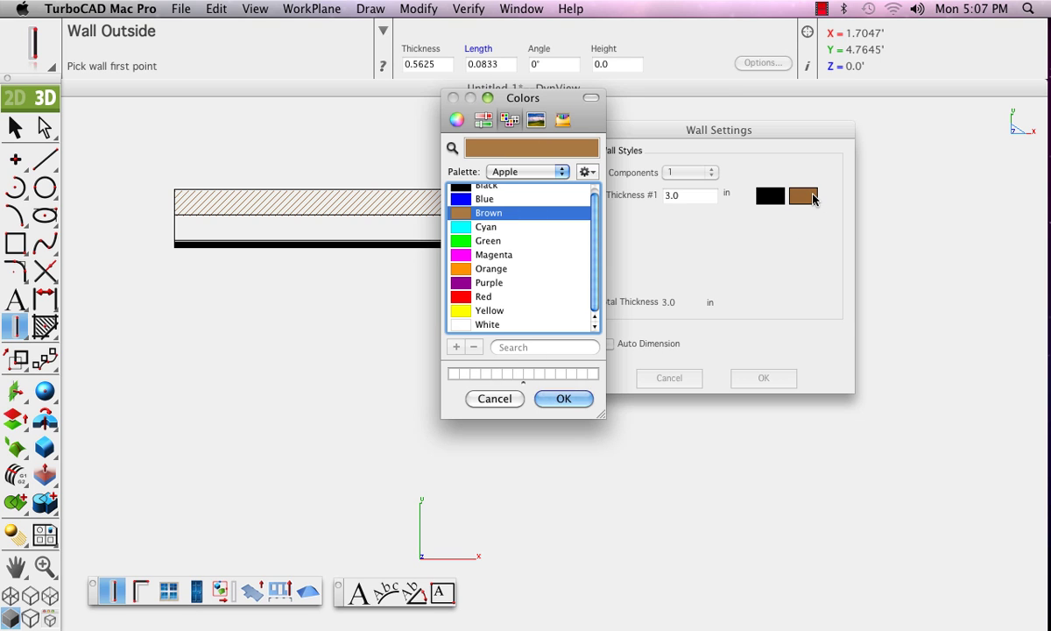
click(467, 315)
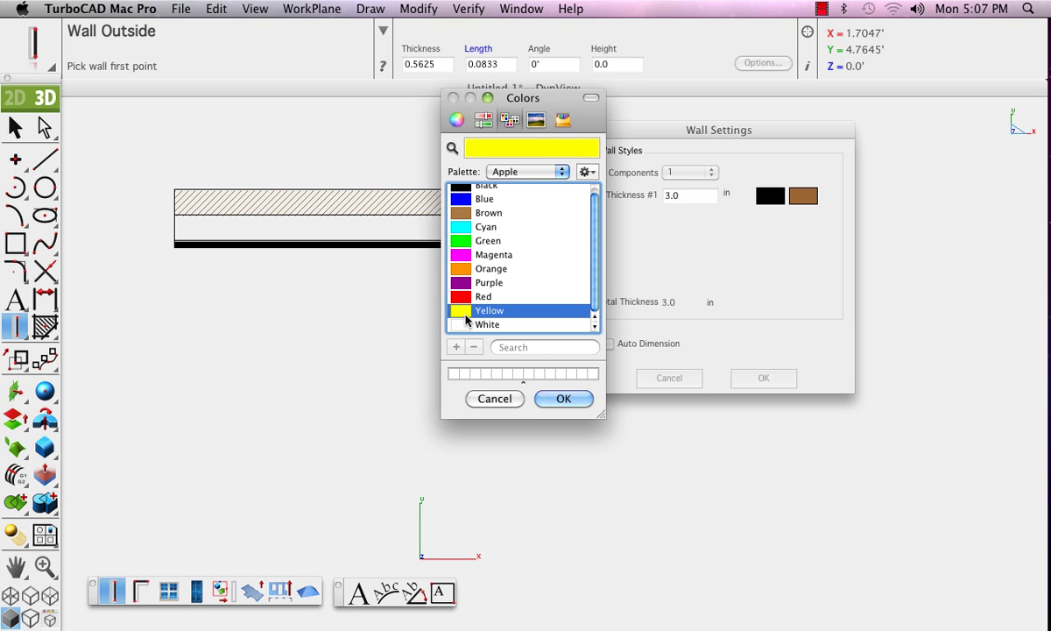
click(550, 399)
click(764, 379)
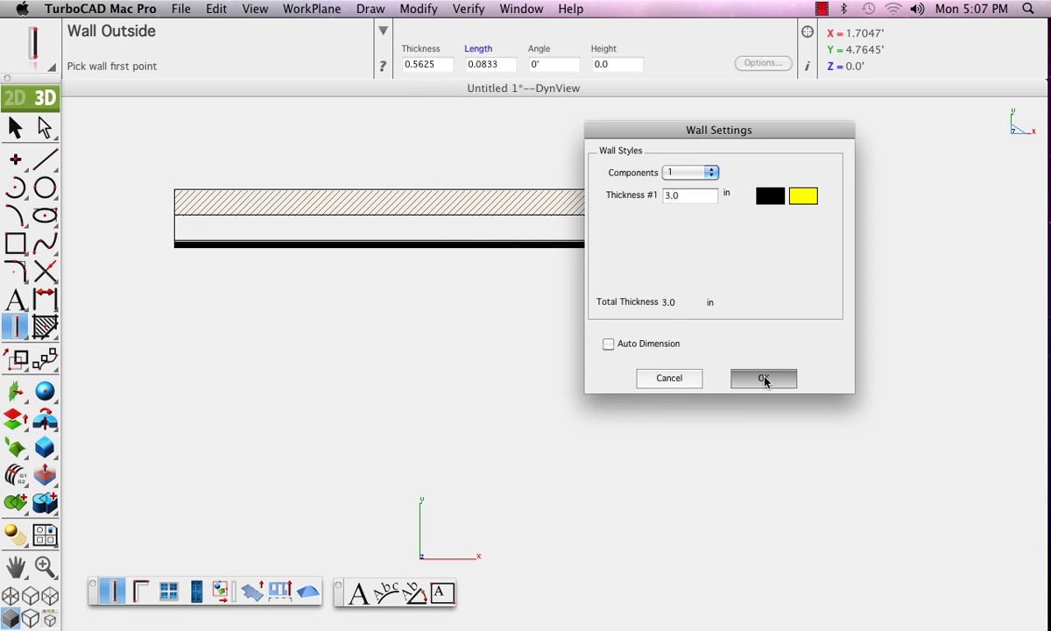
Step: Set the single layer's Thickness #1 to 4 inches in Wall Settings
drag(764, 380, 764, 350)
key(Tab)
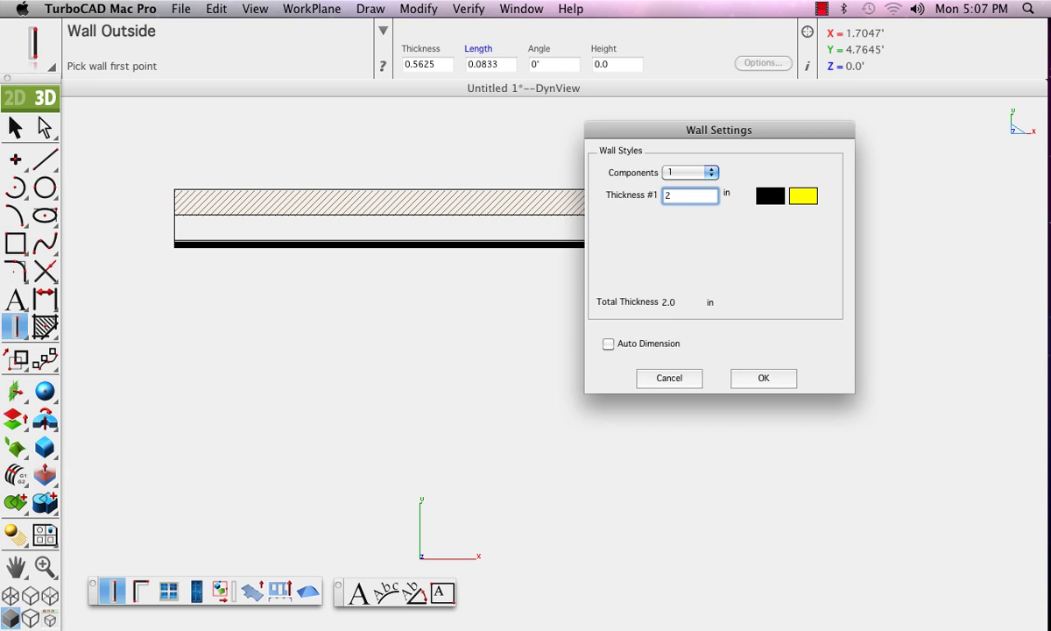
key(Return)
click(746, 62)
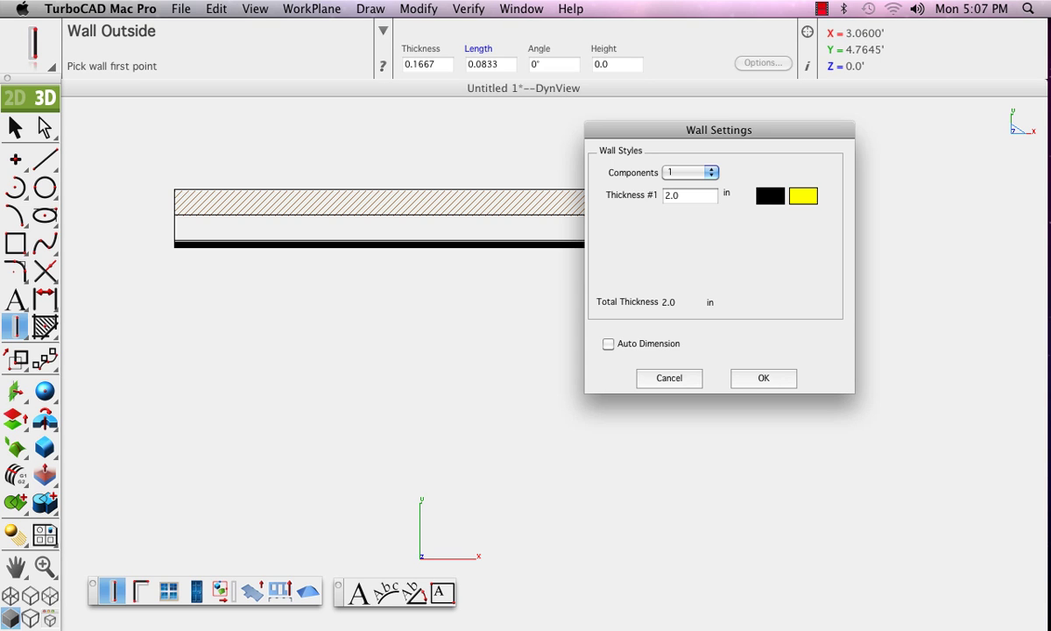
key(Tab)
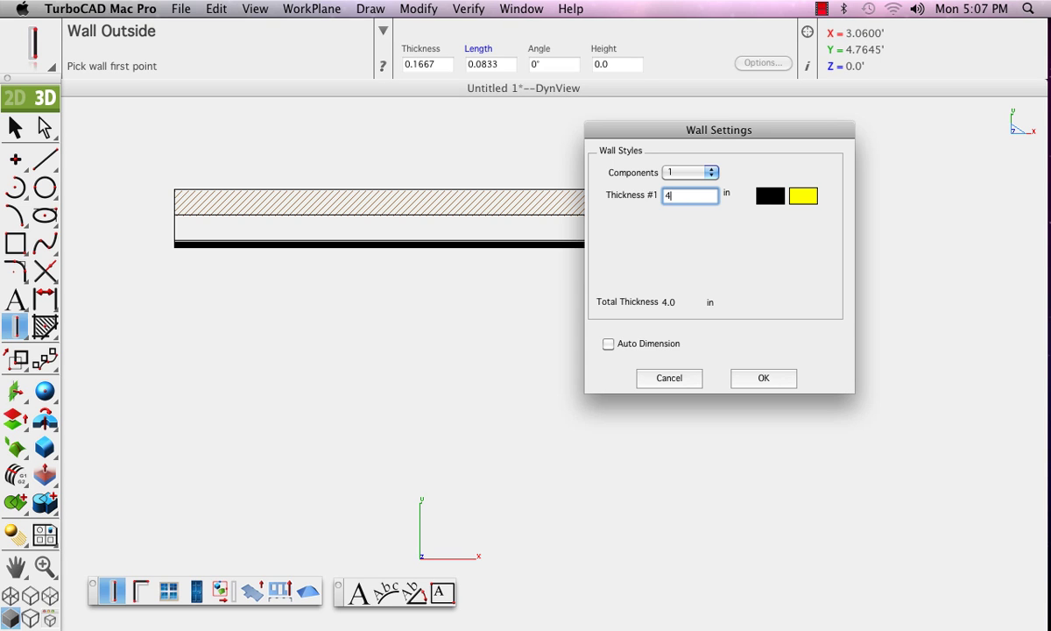
key(Return)
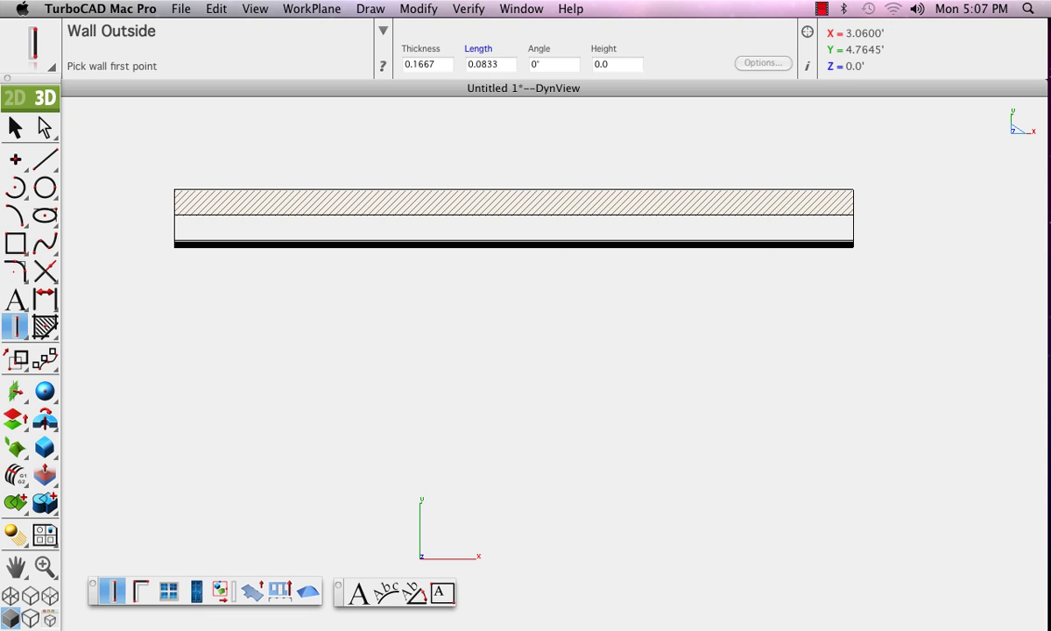
Step: Draw a yellow wall down from the hatched wall and a shorter one branching right
click(734, 212)
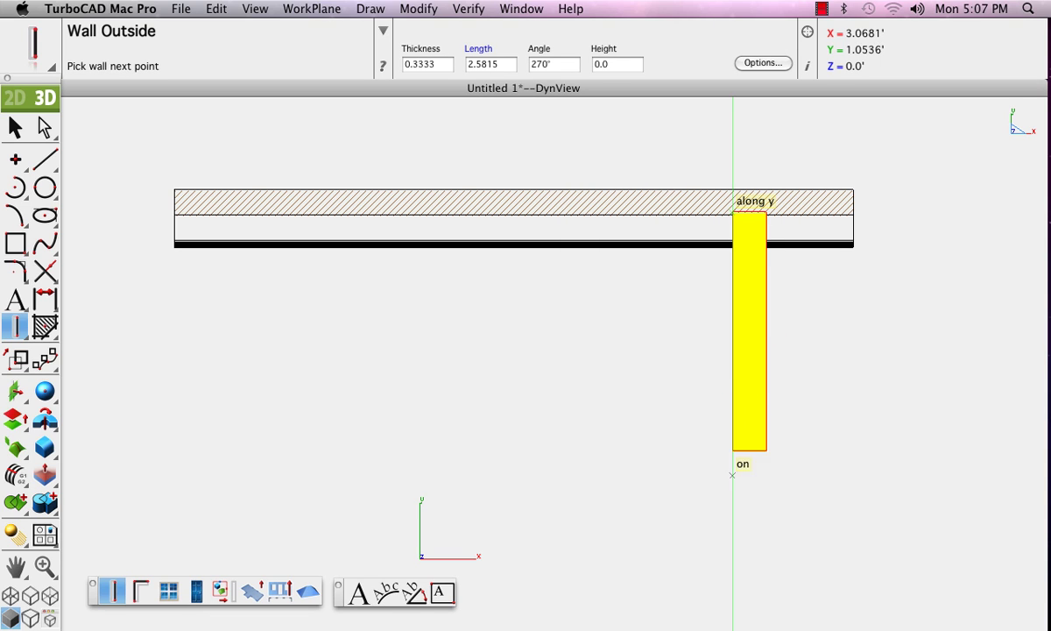
double_click(749, 493)
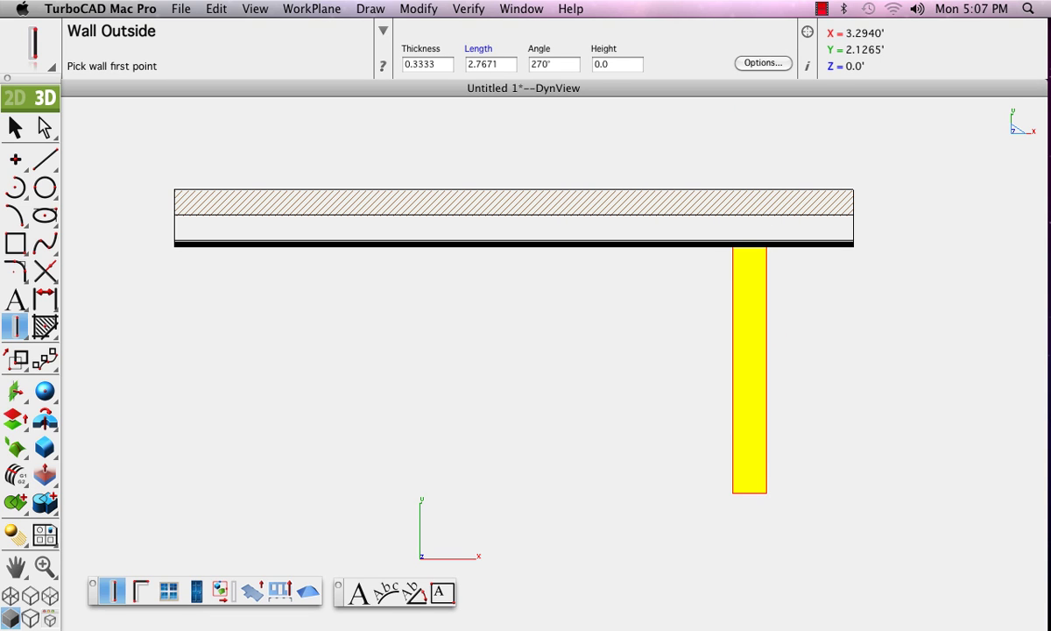
click(756, 341)
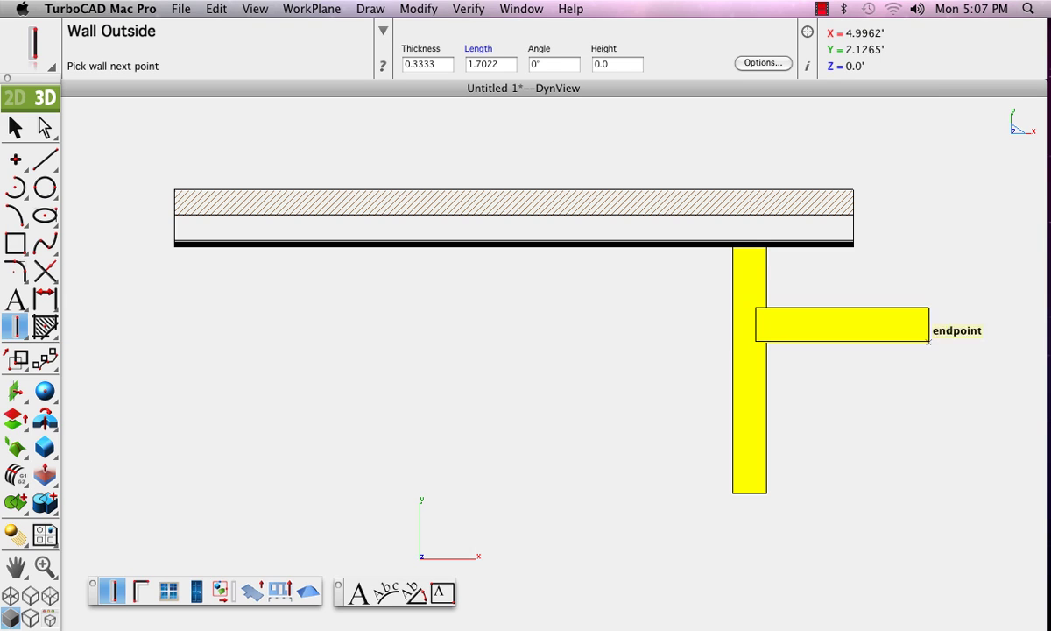
double_click(928, 342)
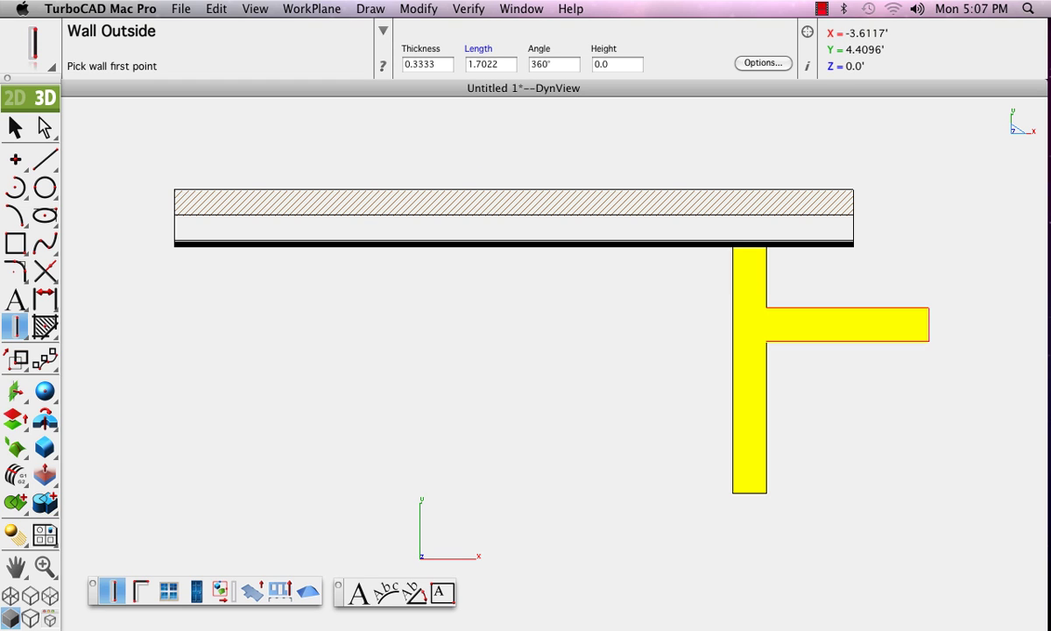
click(15, 127)
Step: Delete all the hatched and yellow walls, then reactivate the Wall Outside tool
scroll(286, 224, down, 2)
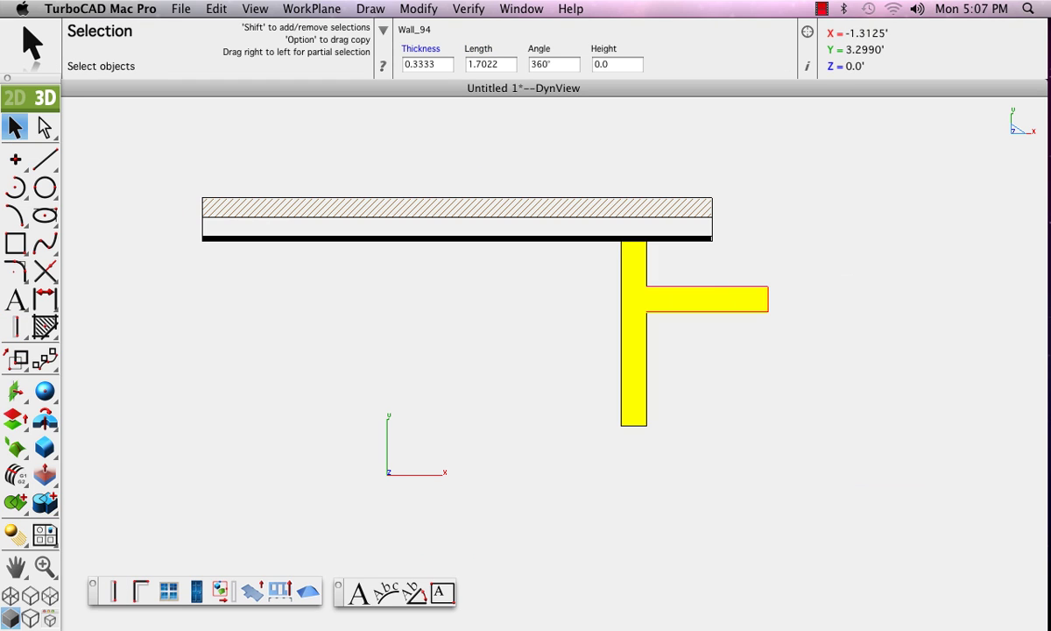
scroll(284, 226, up, 2)
drag(720, 419, 915, 530)
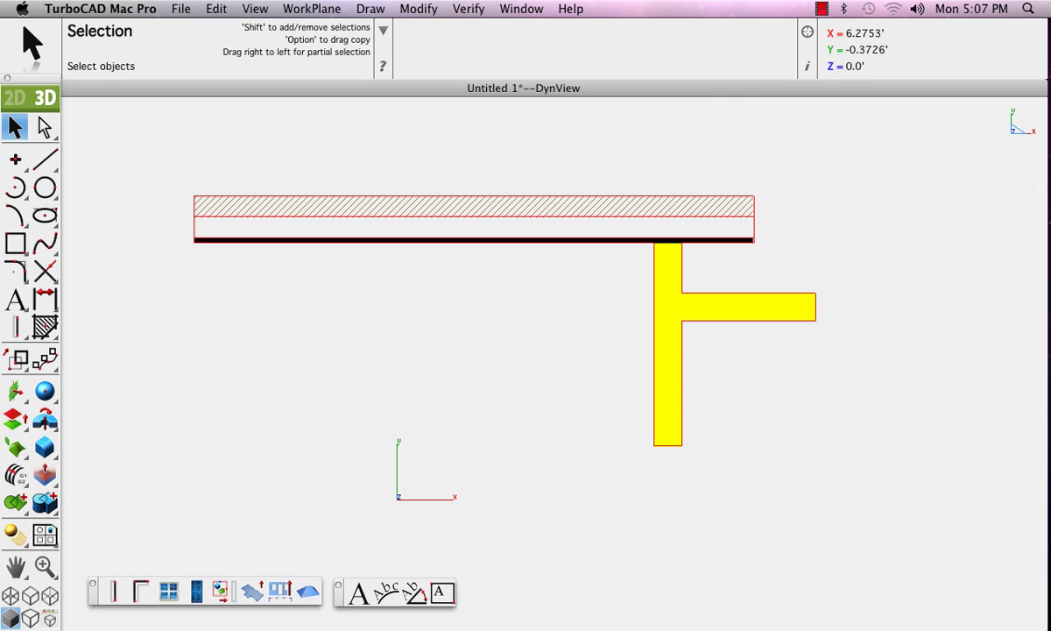
right_click(791, 435)
click(751, 410)
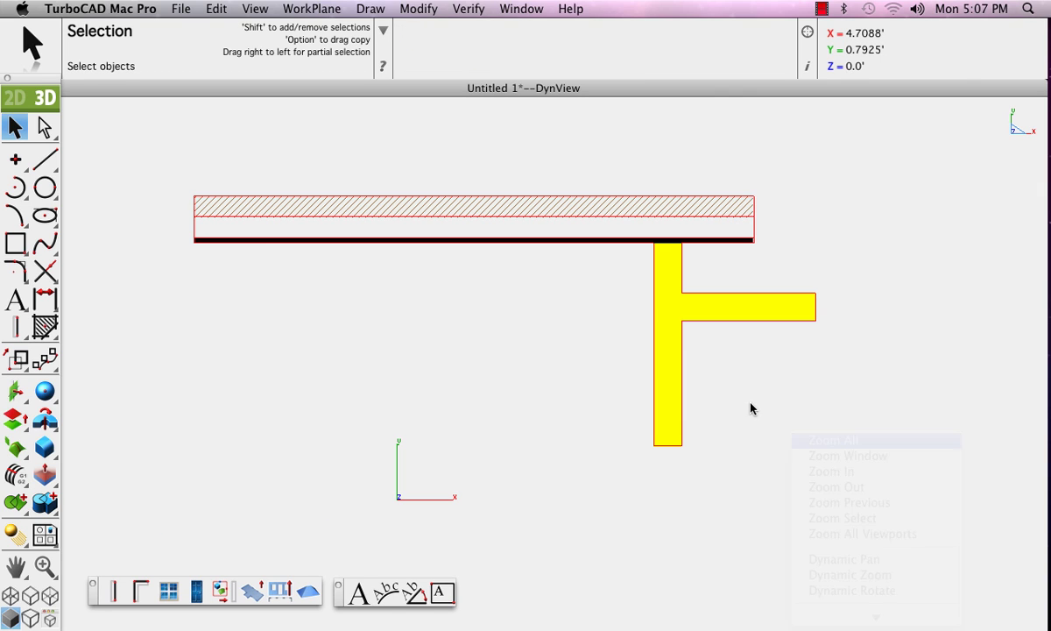
key(Delete)
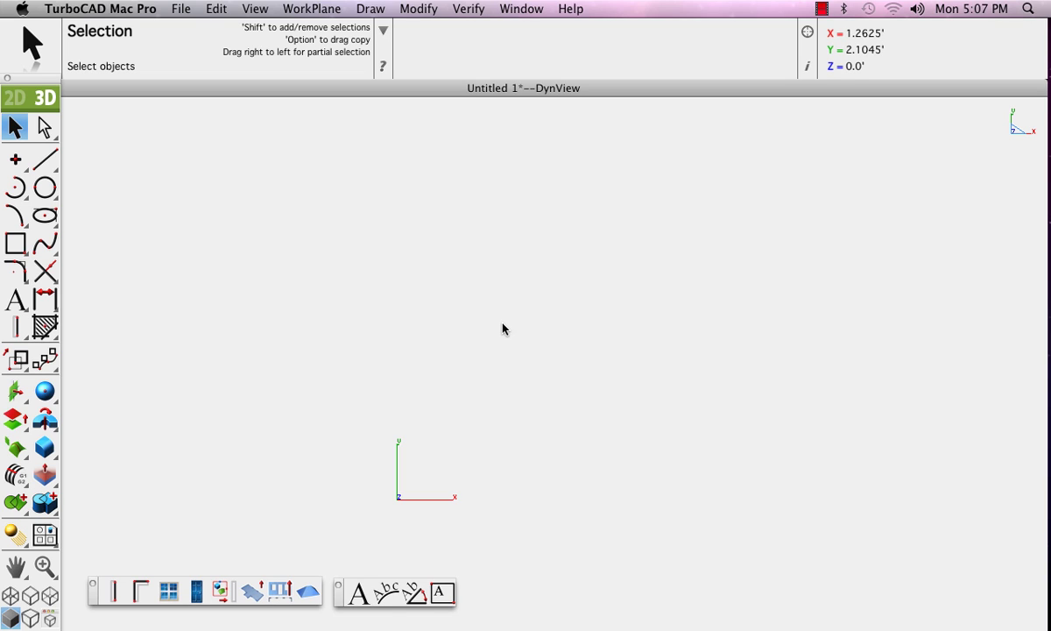
click(112, 592)
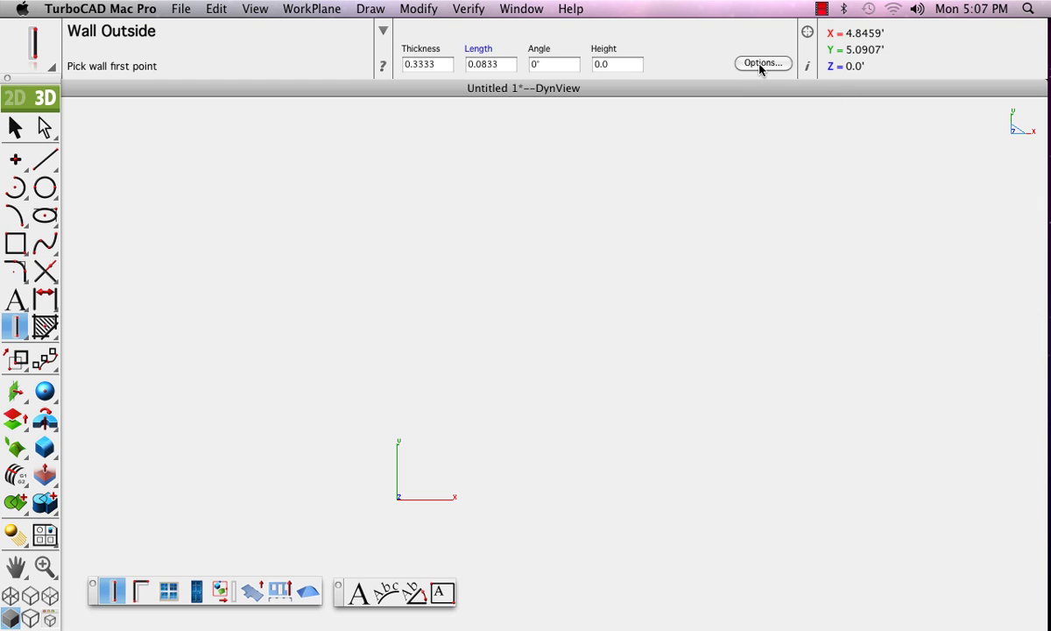
Step: Set the wall style to three components, the first a 2-inch brown diagonal hatch
click(760, 64)
click(711, 173)
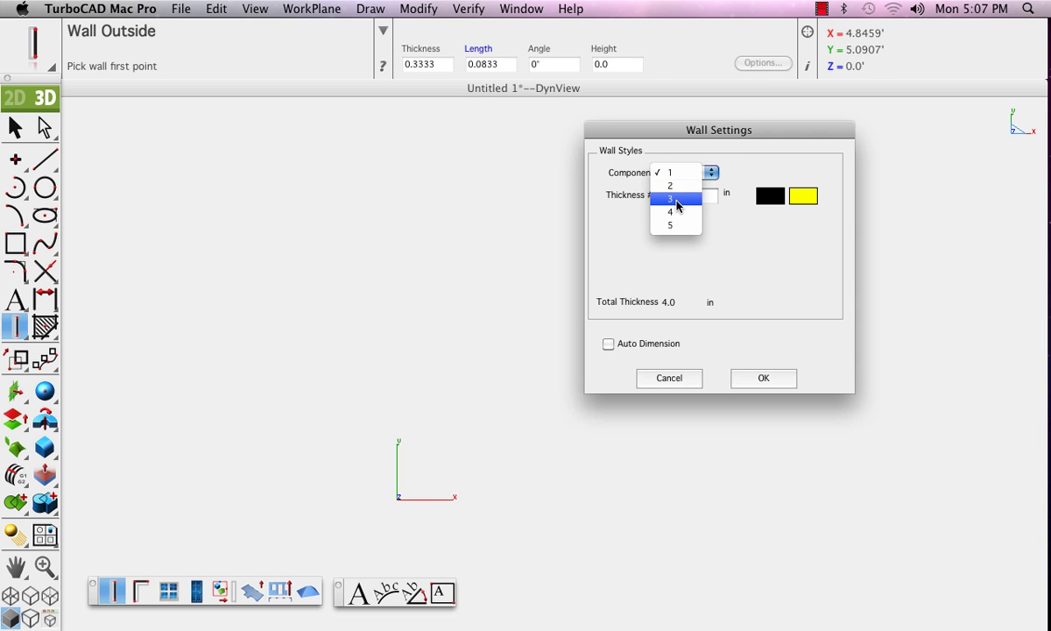
click(677, 200)
click(797, 203)
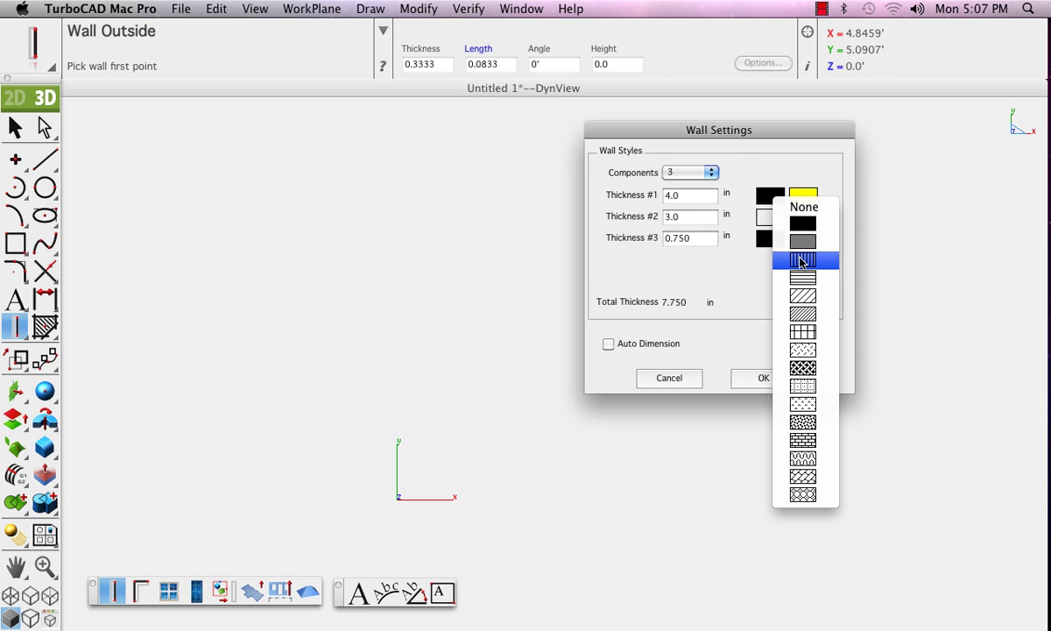
click(808, 300)
click(811, 201)
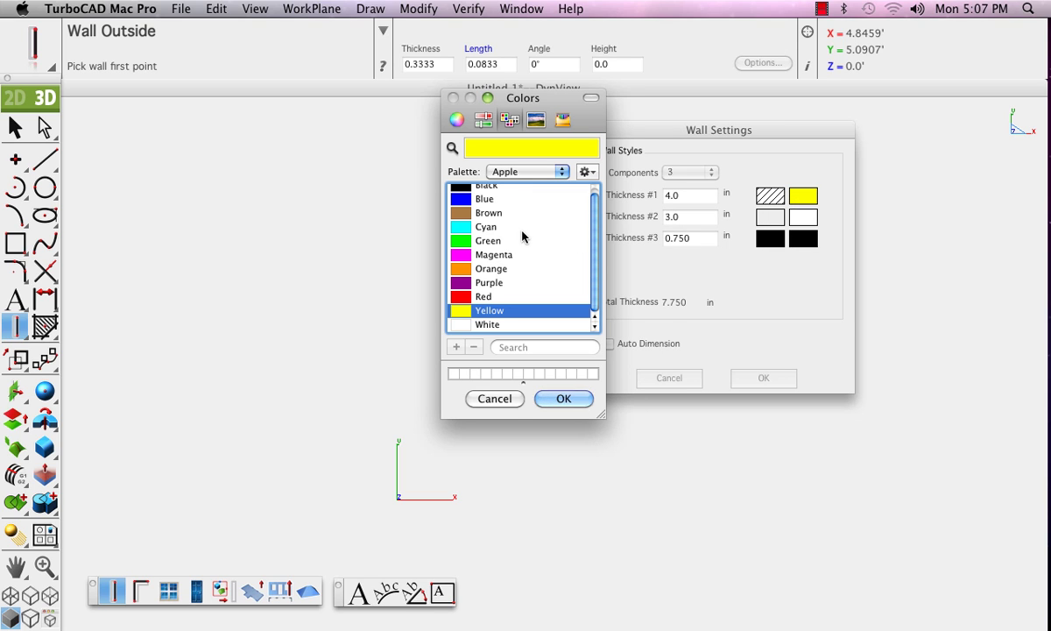
click(485, 214)
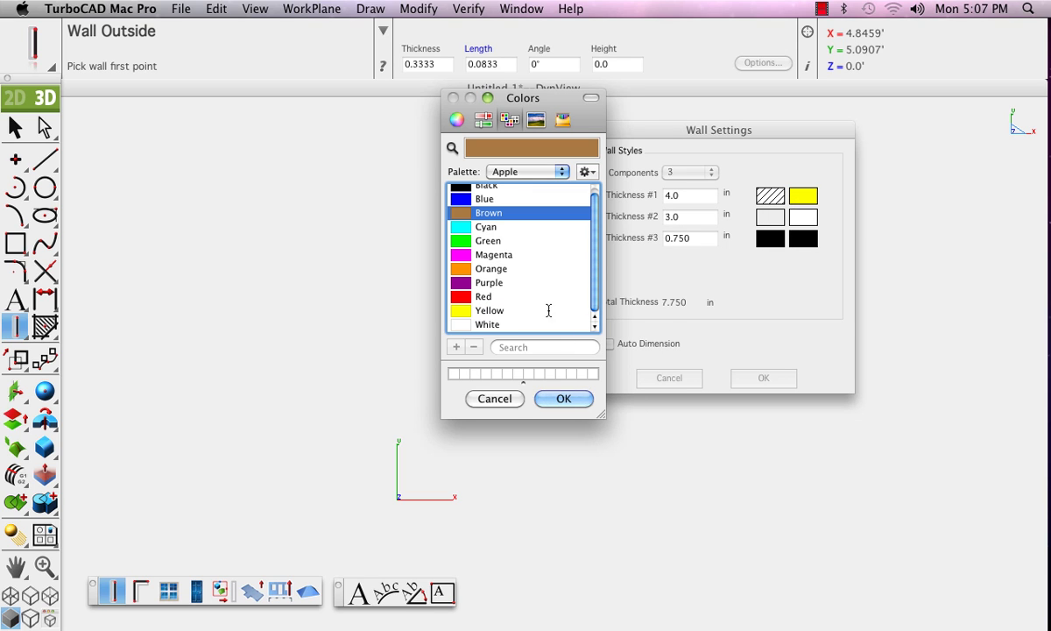
click(565, 400)
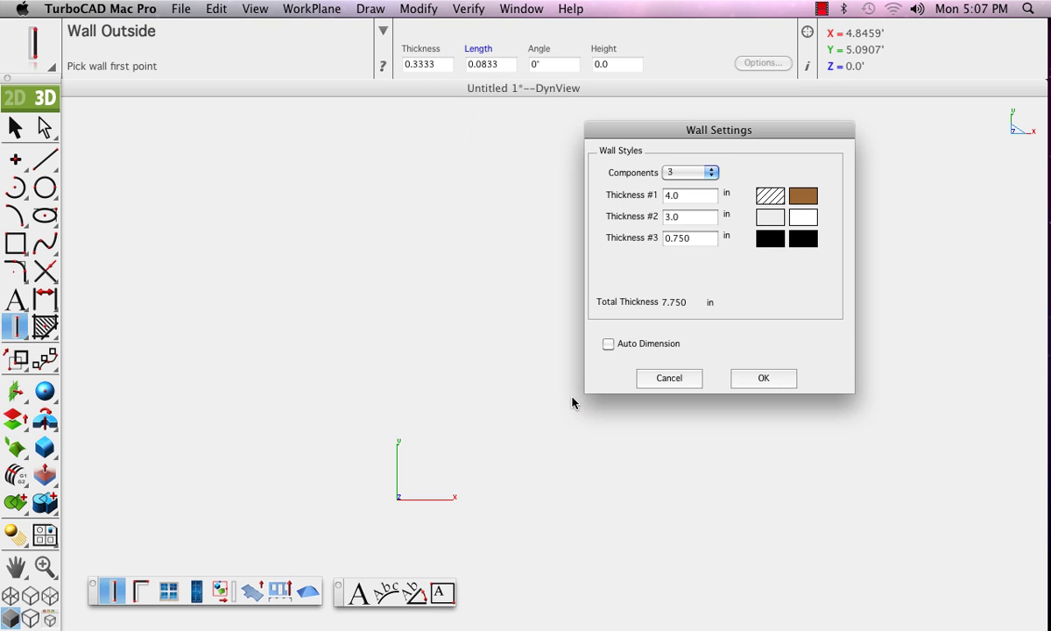
double_click(686, 197)
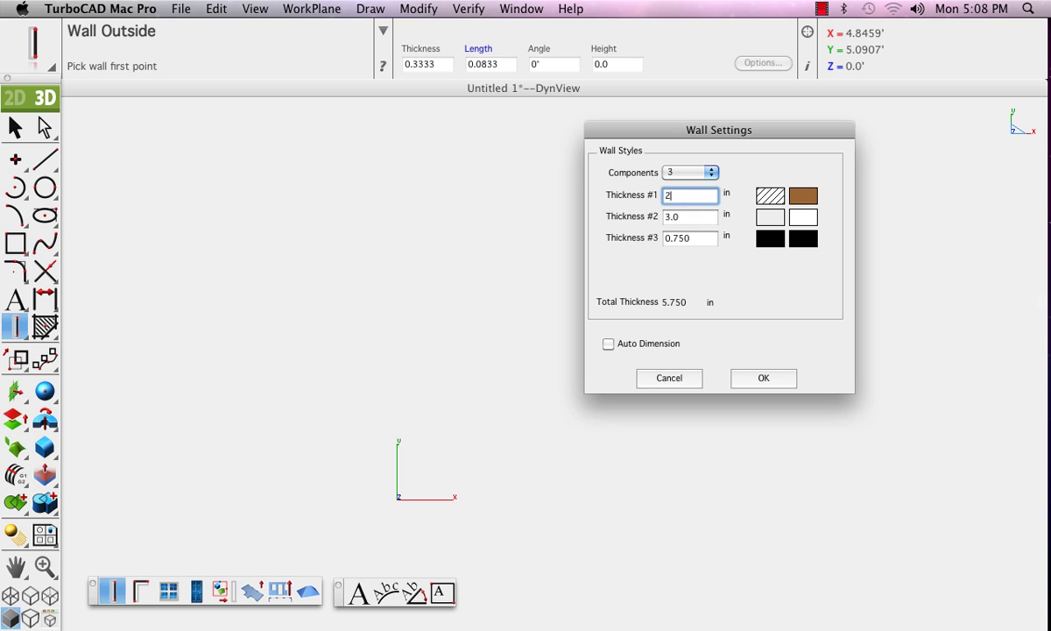
click(690, 216)
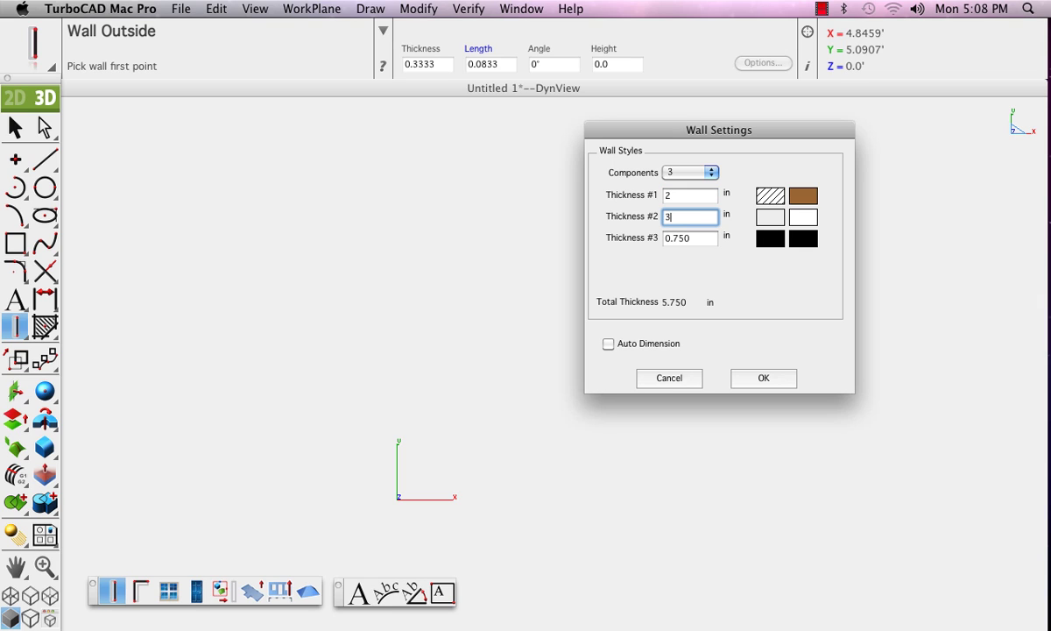
key(Return)
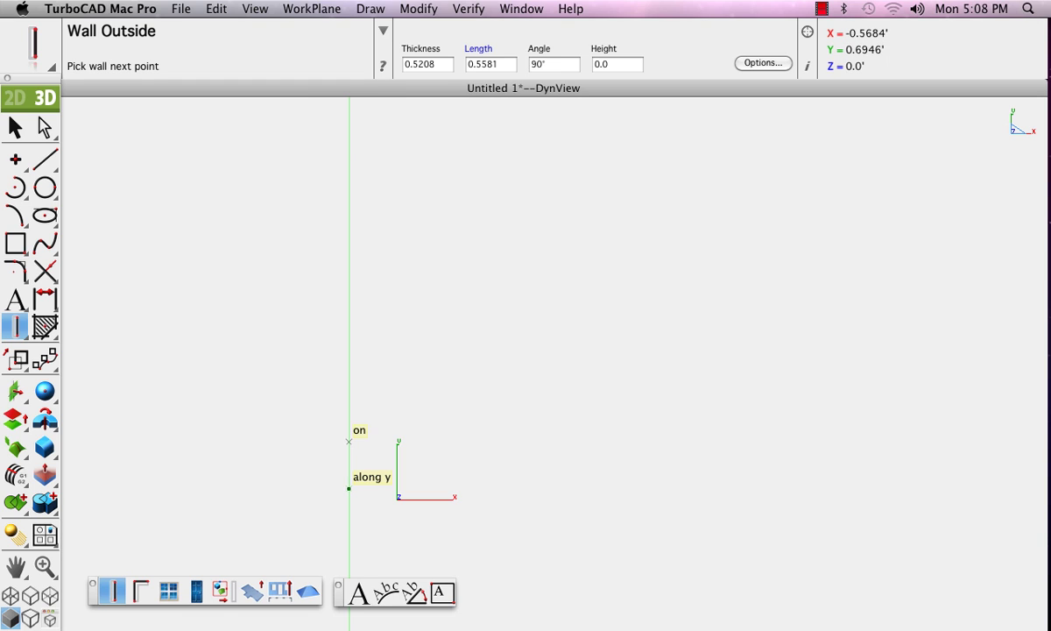
Step: Draw a left L running up then right, and a right L running up then left
click(349, 487)
click(349, 210)
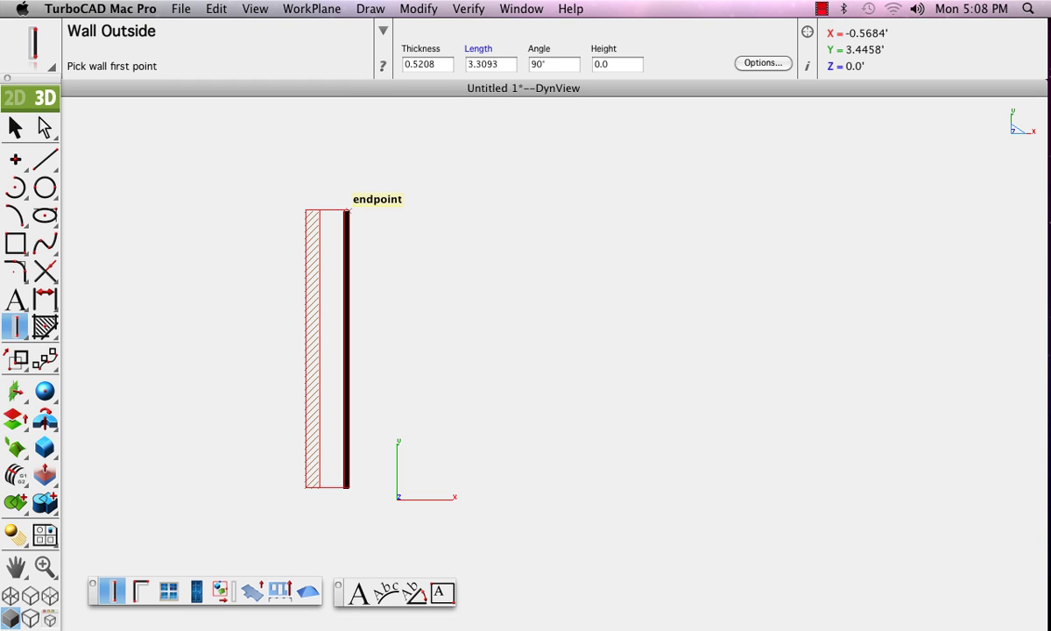
click(347, 210)
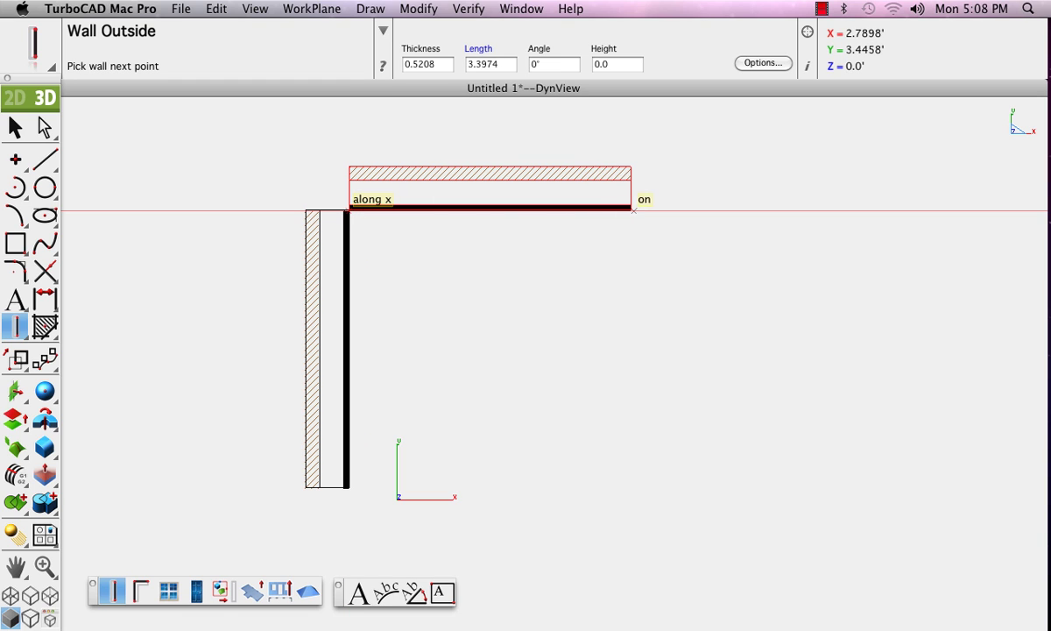
click(640, 210)
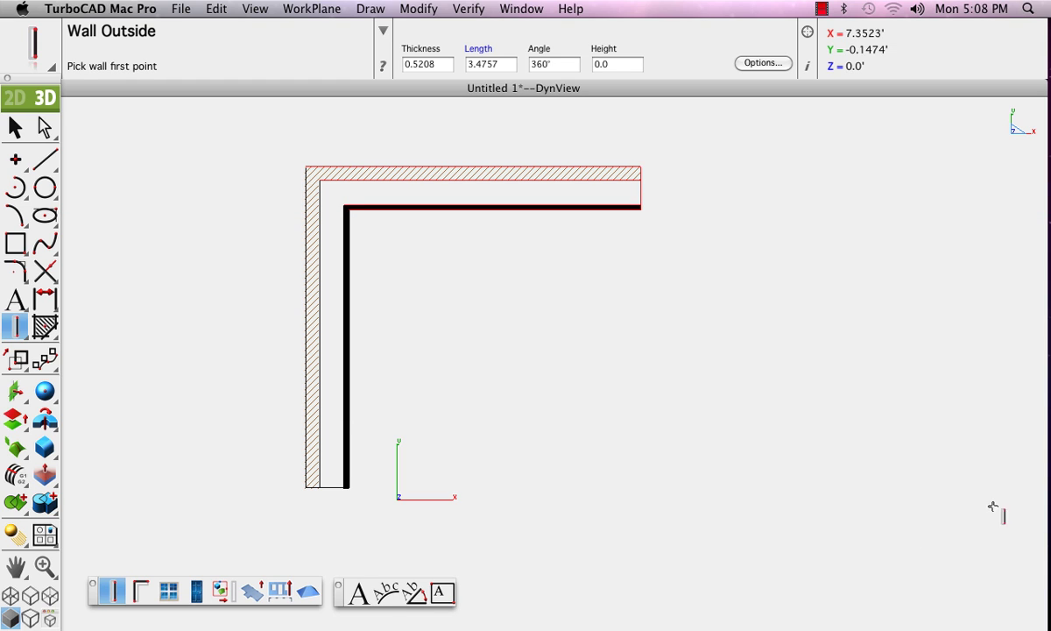
click(953, 530)
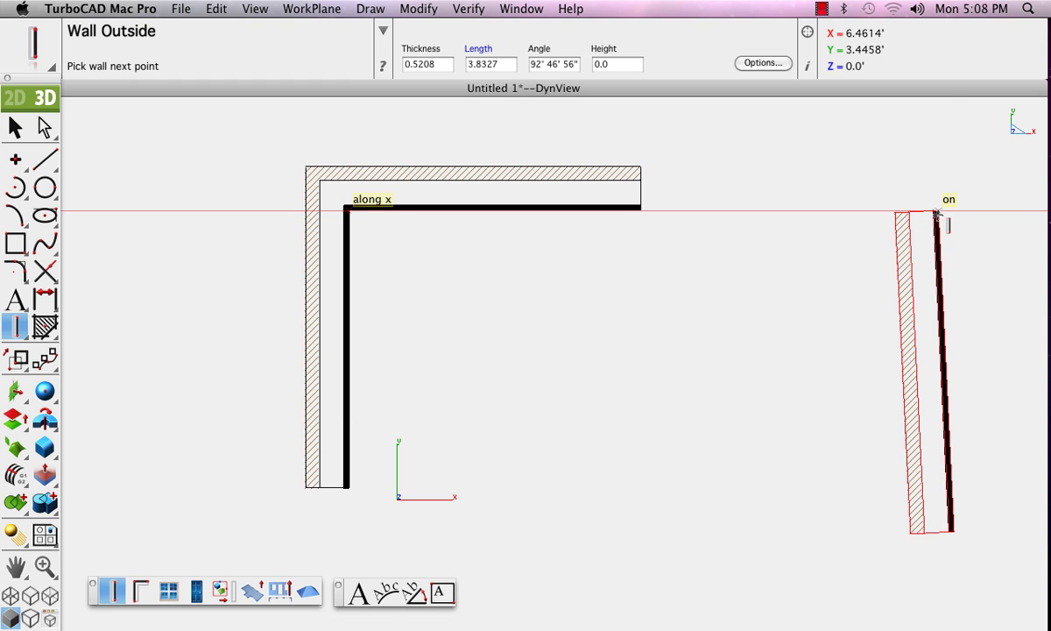
click(953, 210)
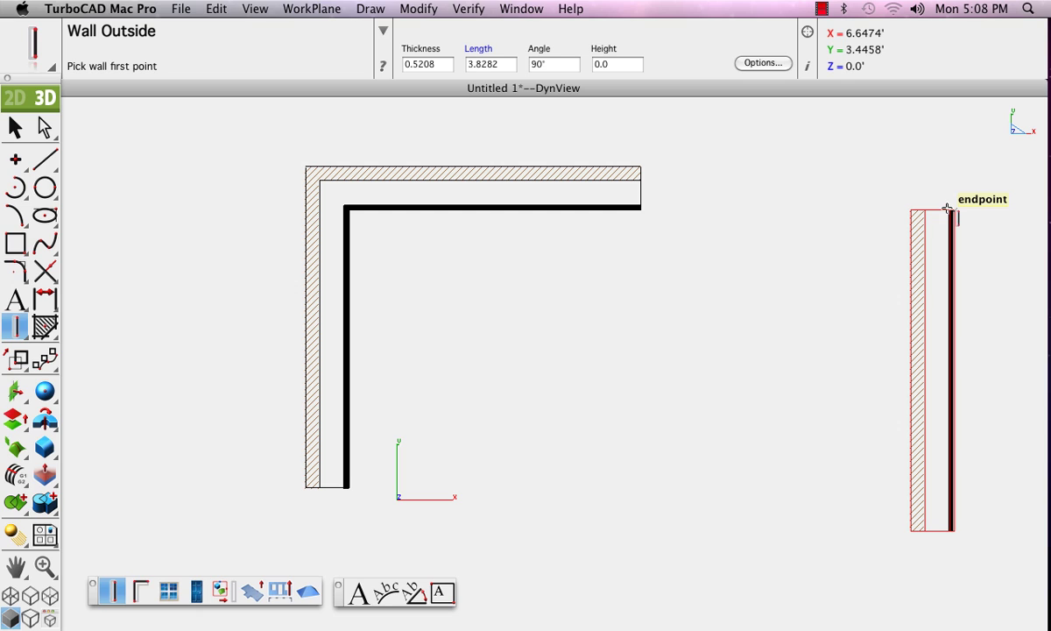
click(952, 210)
click(743, 211)
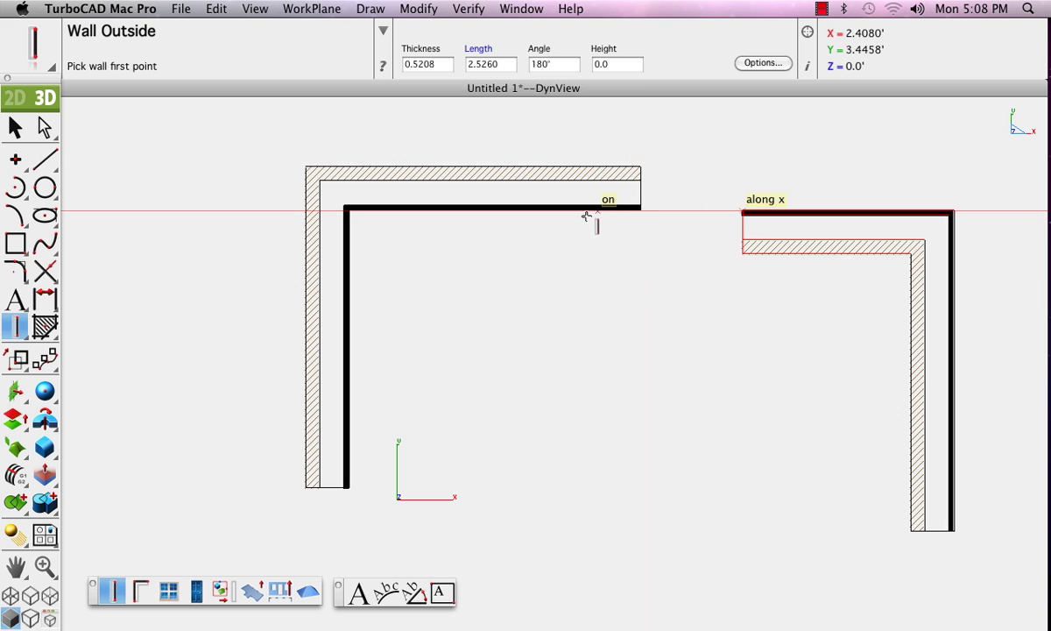
Step: Select all walls with Cmd+A, delete them, and reactivate the Wall tool
scroll(588, 218, down, 3)
scroll(669, 215, up, 5)
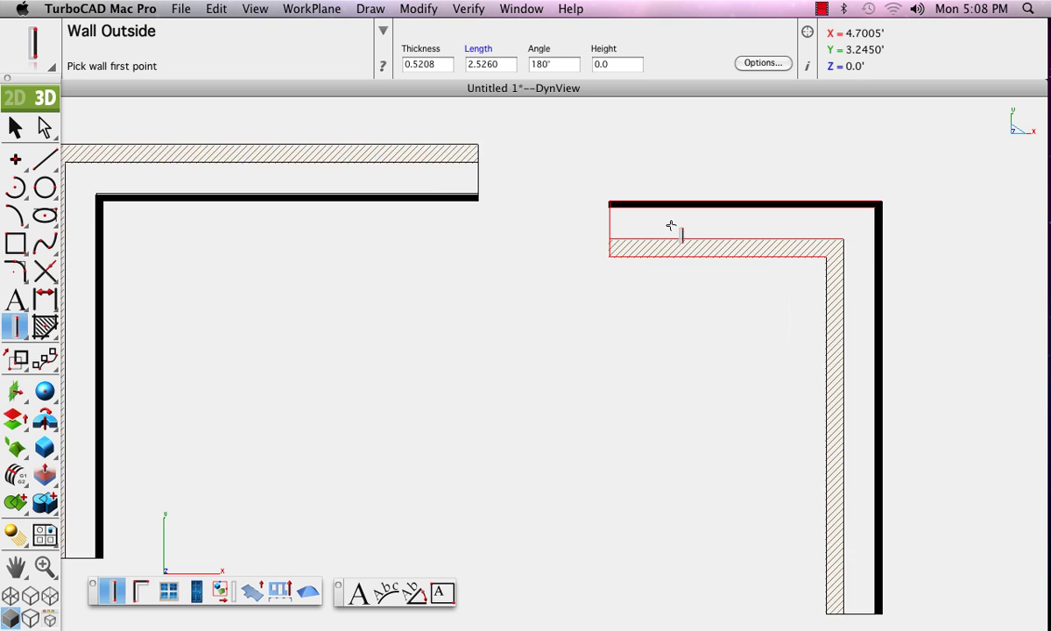
scroll(605, 238, down, 3)
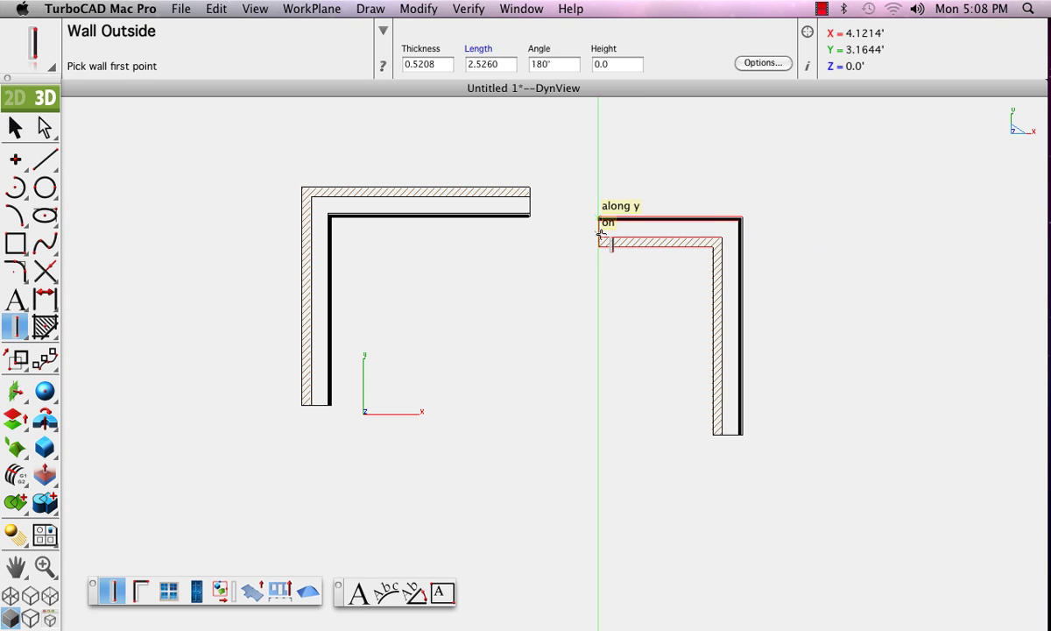
click(15, 127)
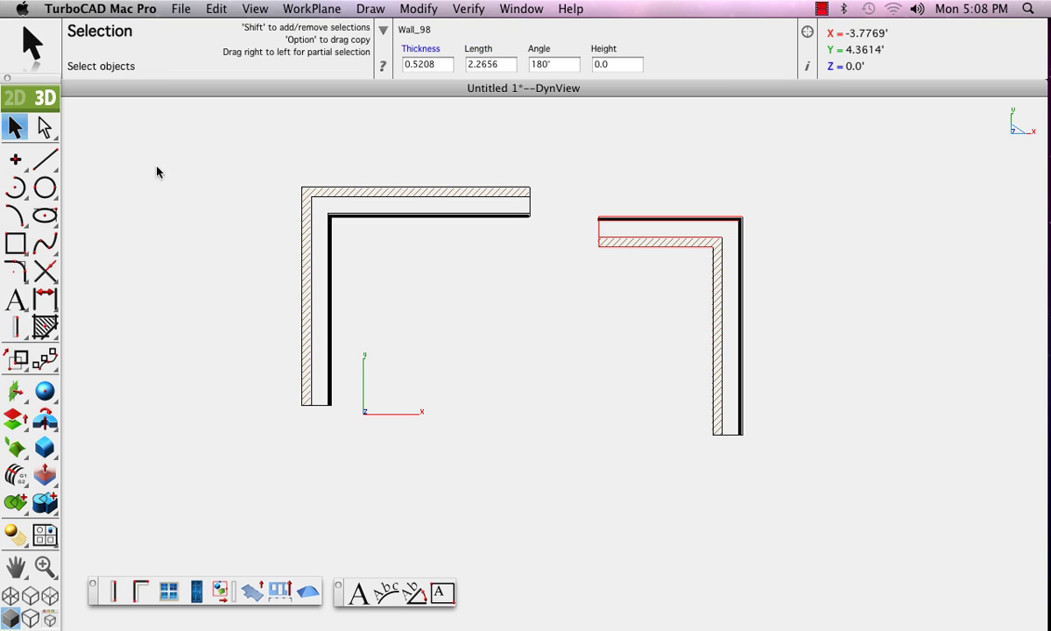
key(super+a)
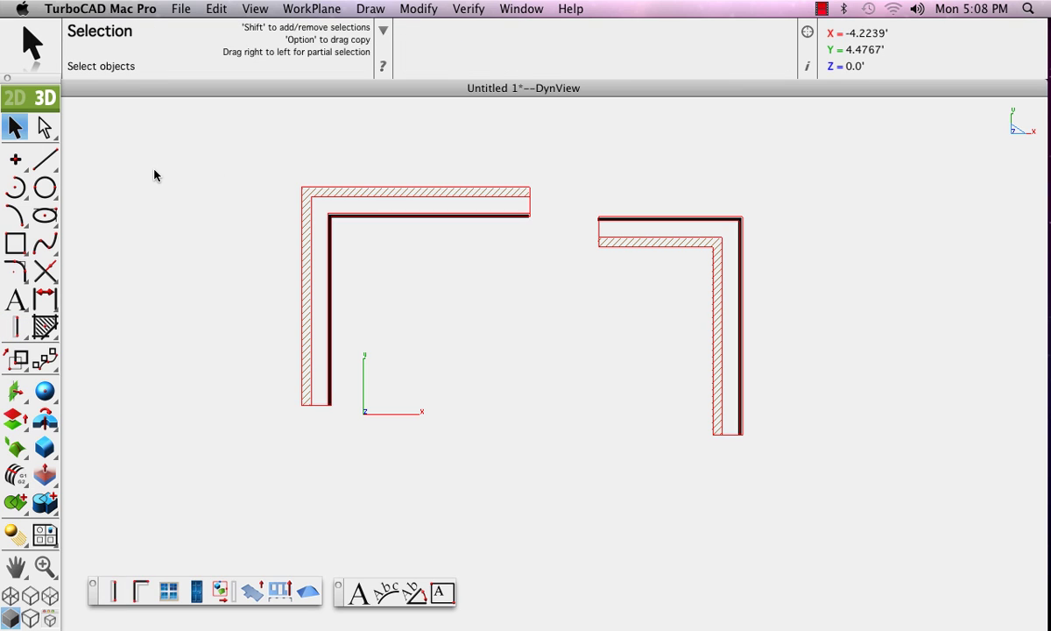
key(Delete)
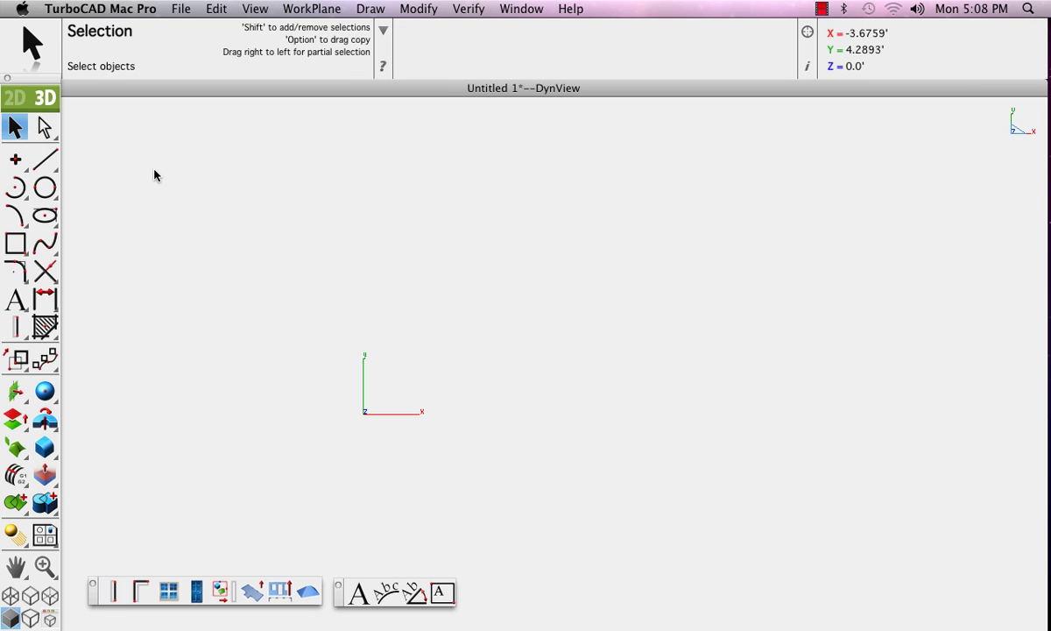
click(113, 592)
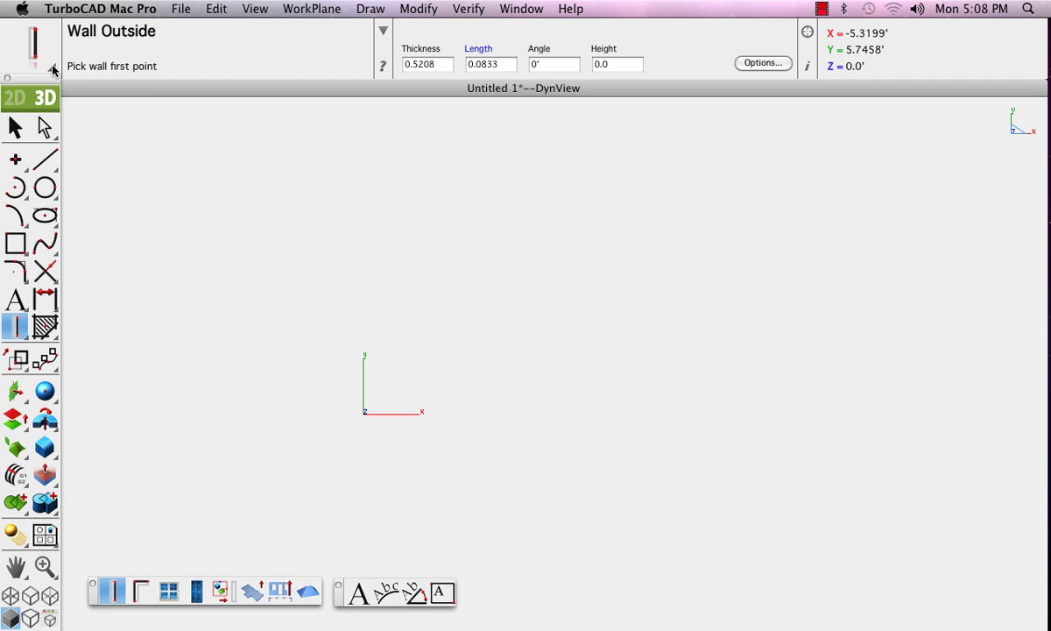
Step: Using a torn-off Wall CenterLine tool, draw an L 4.1532' down then 3.3456' right
drag(51, 66, 105, 503)
click(144, 394)
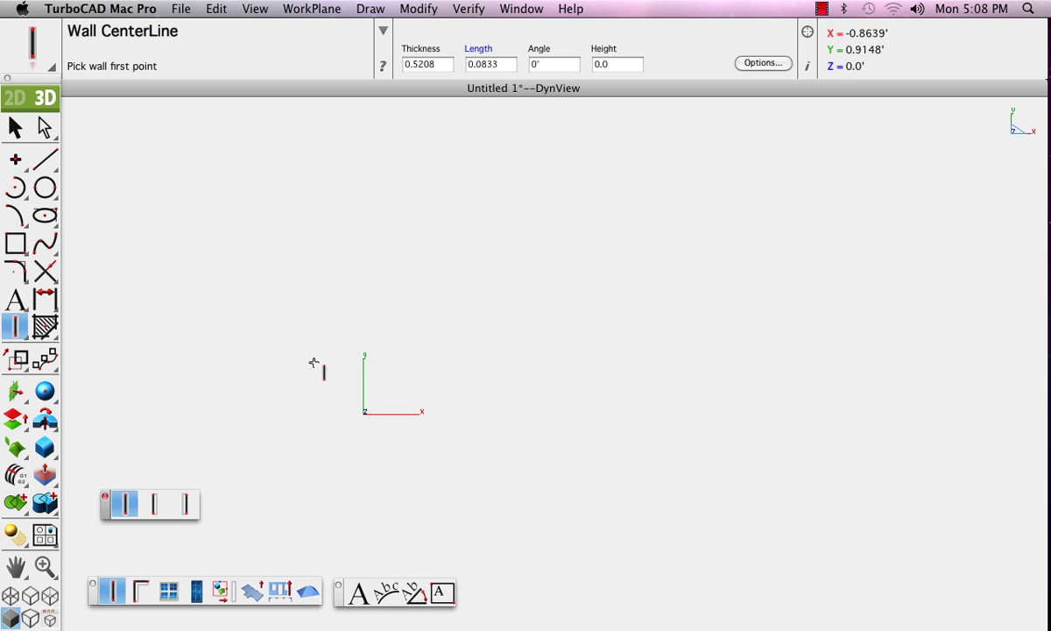
click(266, 226)
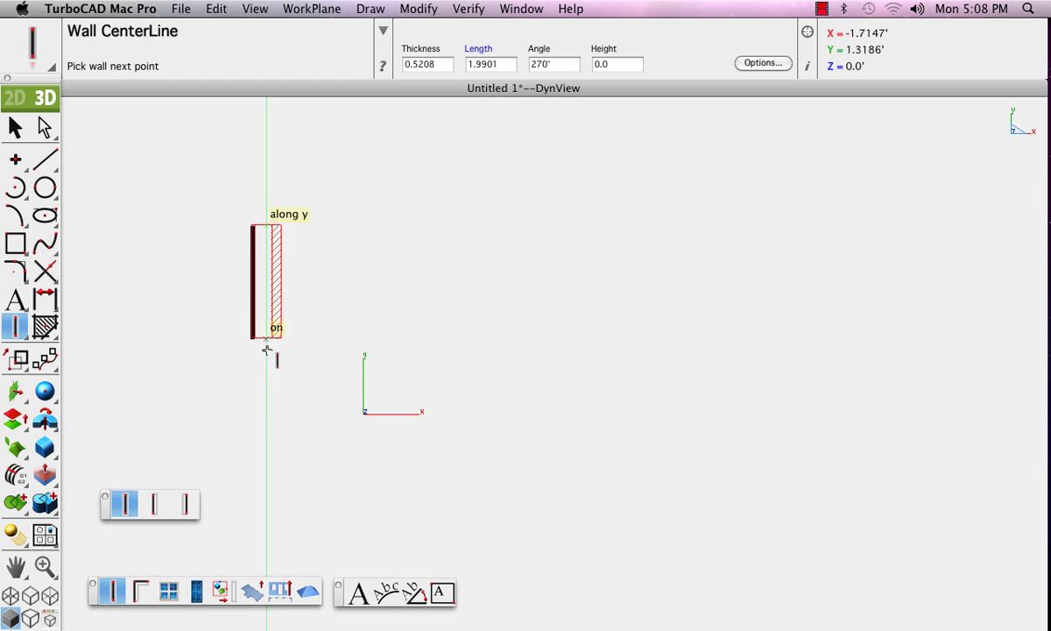
click(265, 462)
key(Escape)
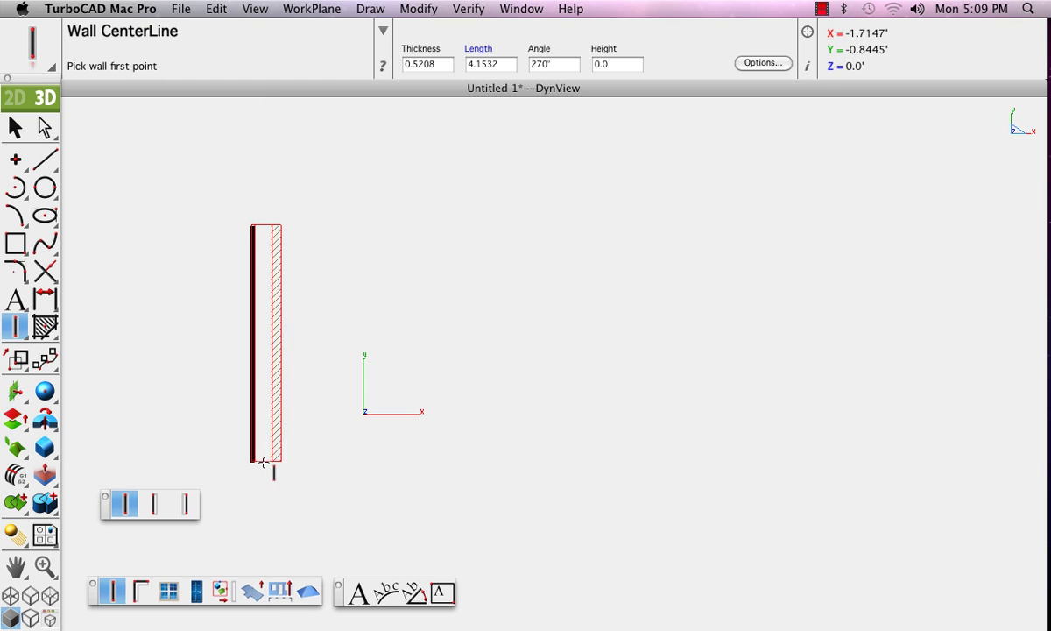
click(266, 464)
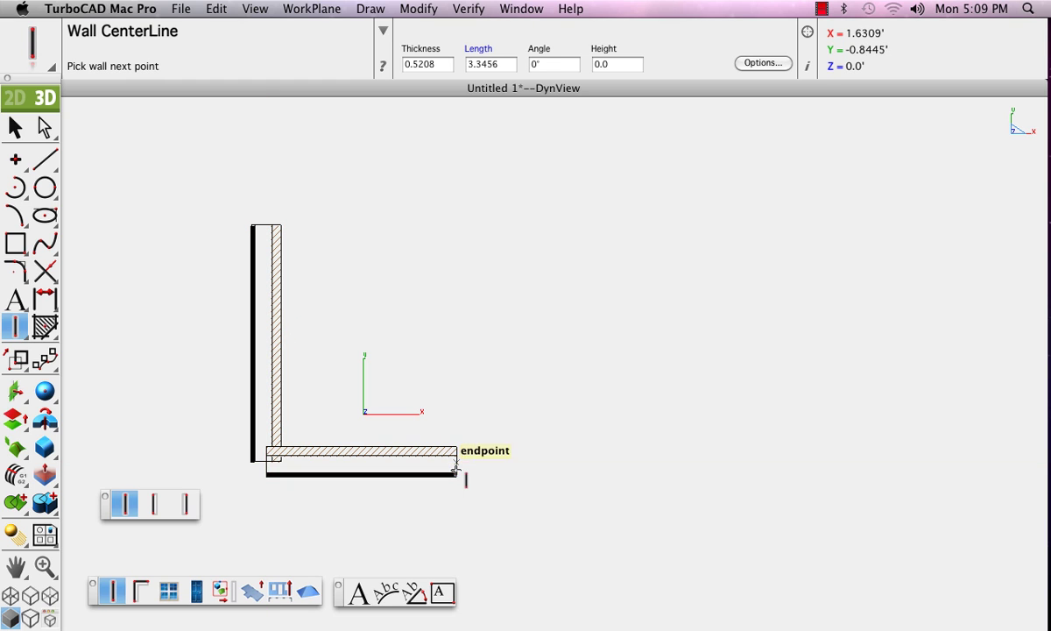
click(455, 470)
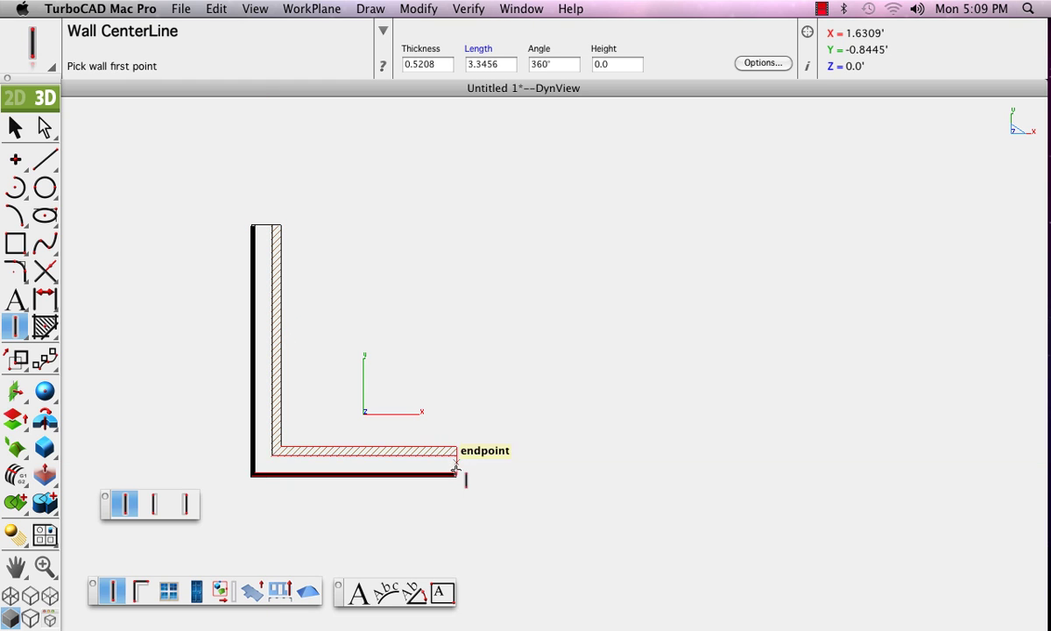
Step: With Wall Inside, draw one L running down then left and another down then right
click(155, 505)
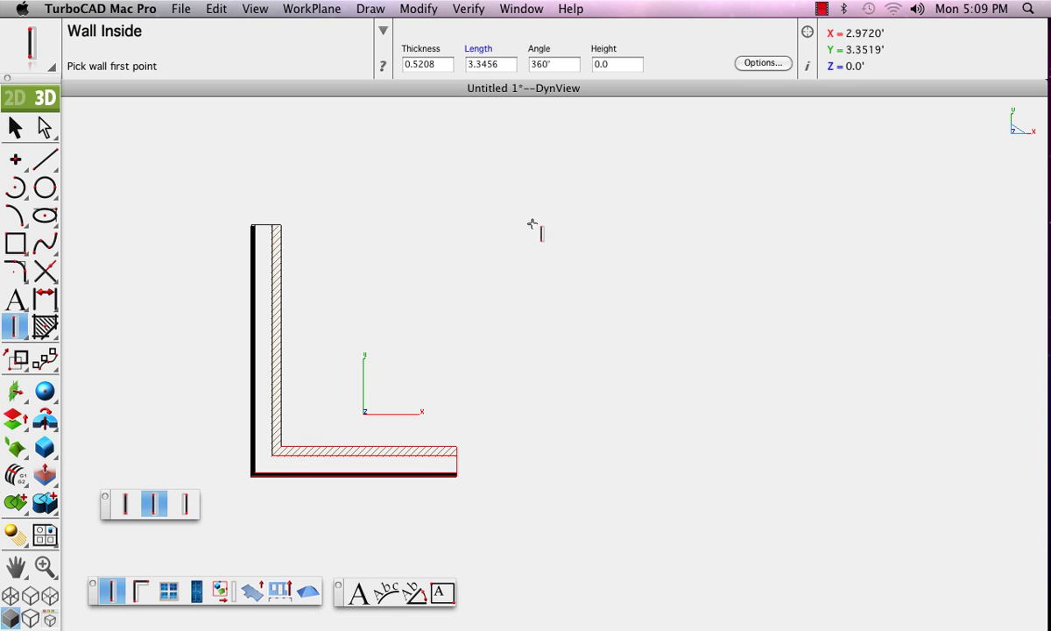
click(598, 217)
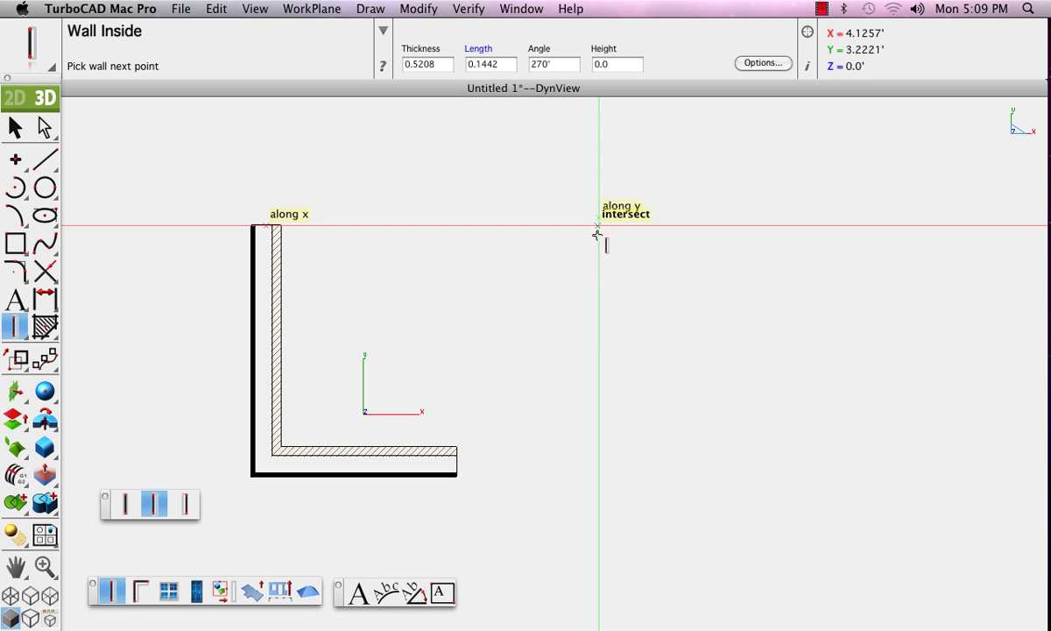
click(601, 436)
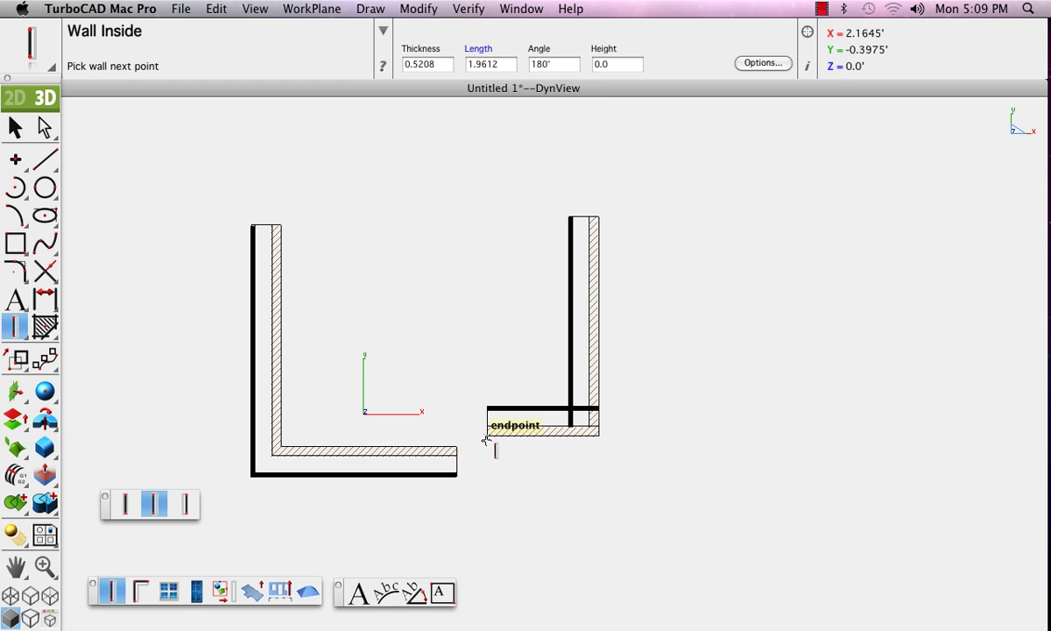
double_click(490, 438)
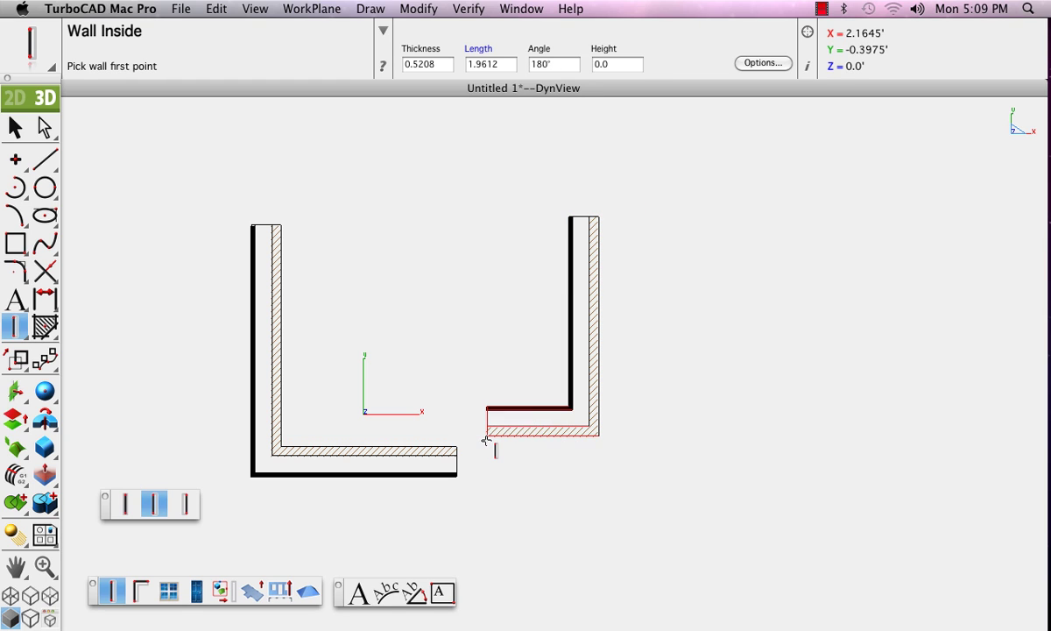
click(663, 225)
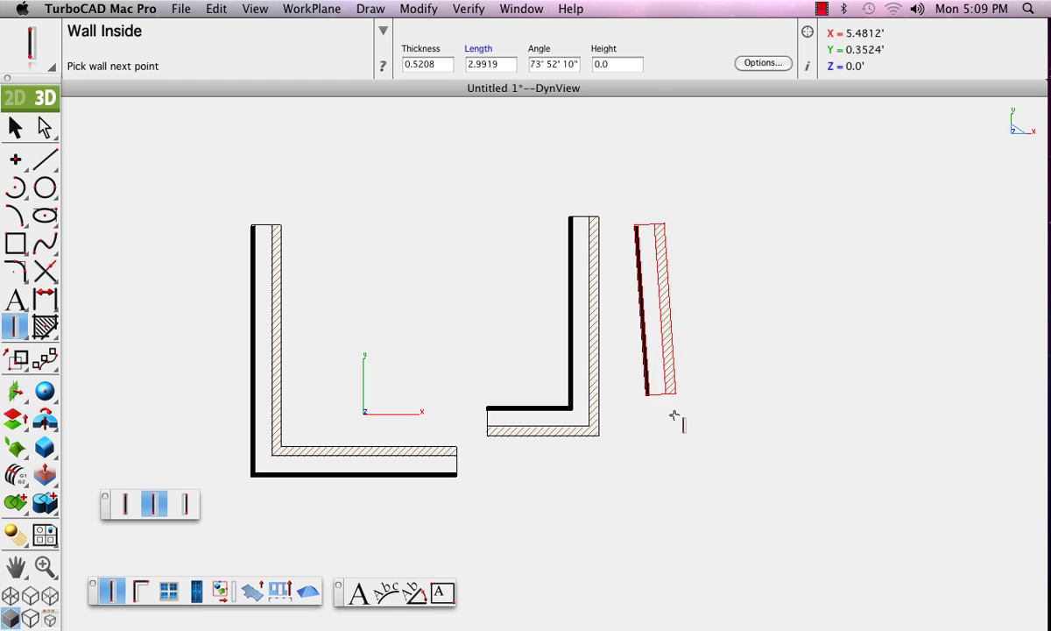
double_click(663, 461)
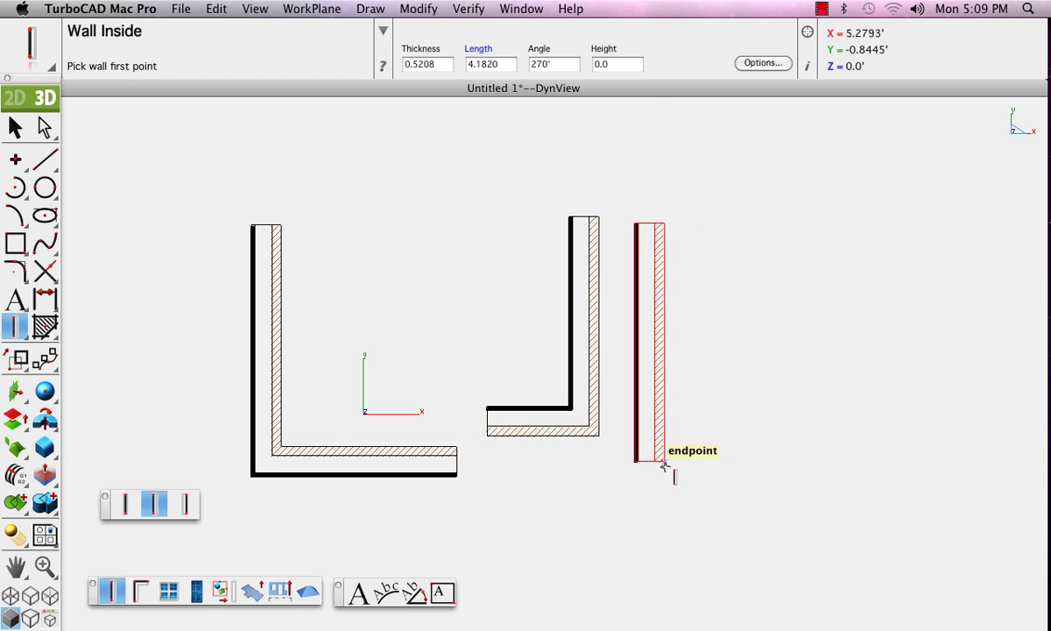
click(663, 462)
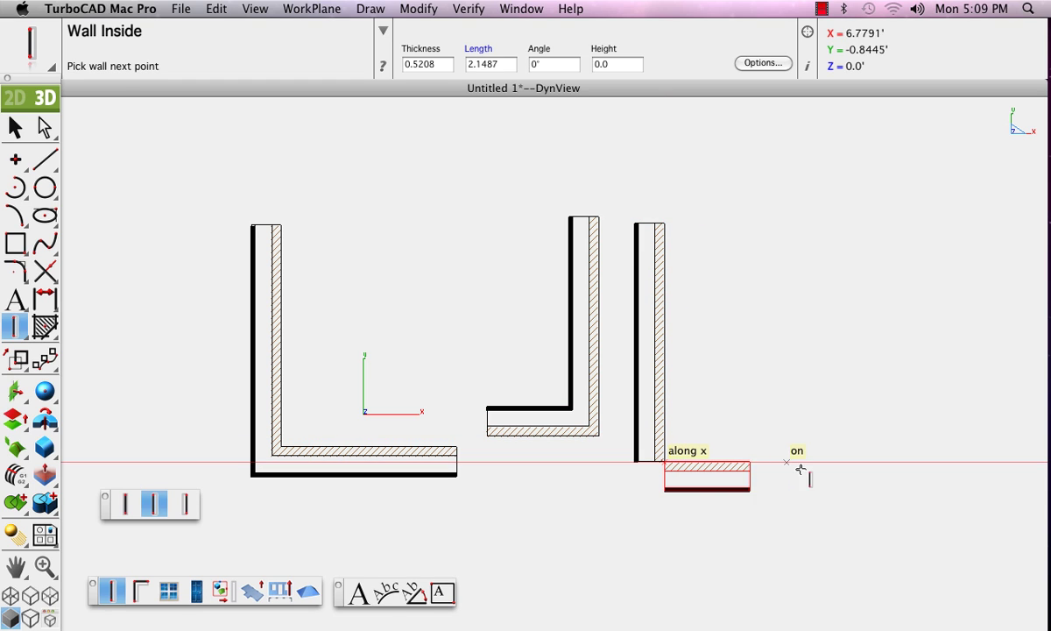
double_click(886, 464)
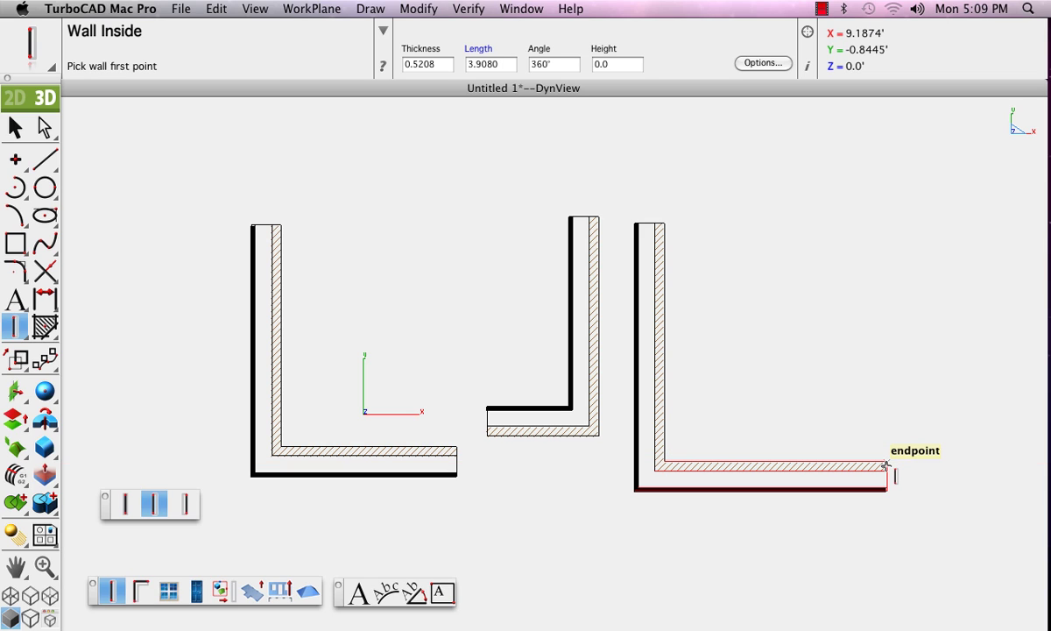
Step: Add an L running up then left, plus a smaller inner L running down then left
click(919, 414)
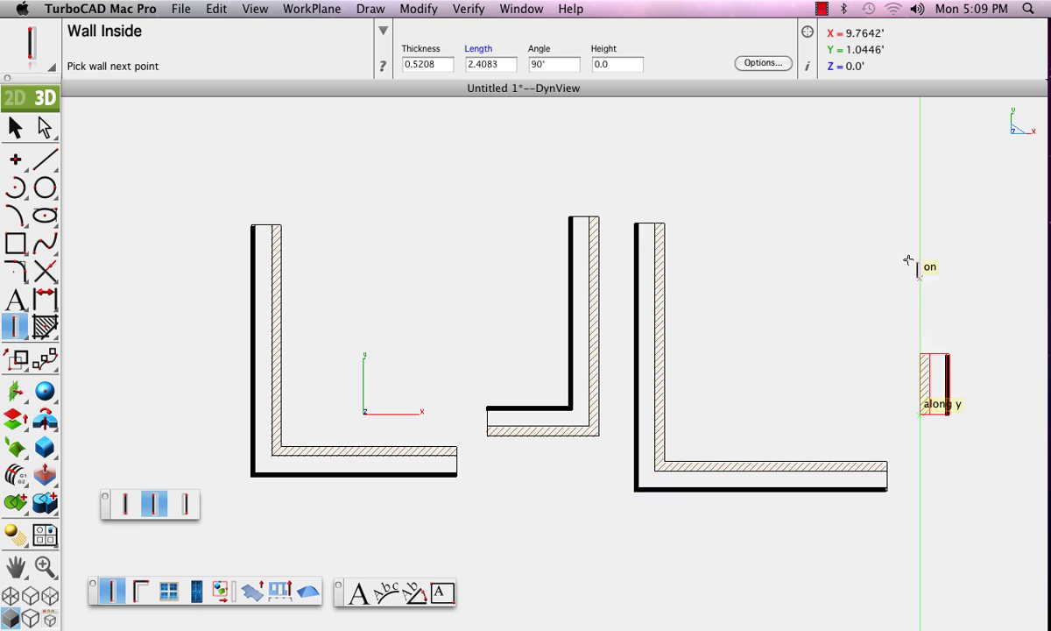
double_click(920, 195)
click(919, 195)
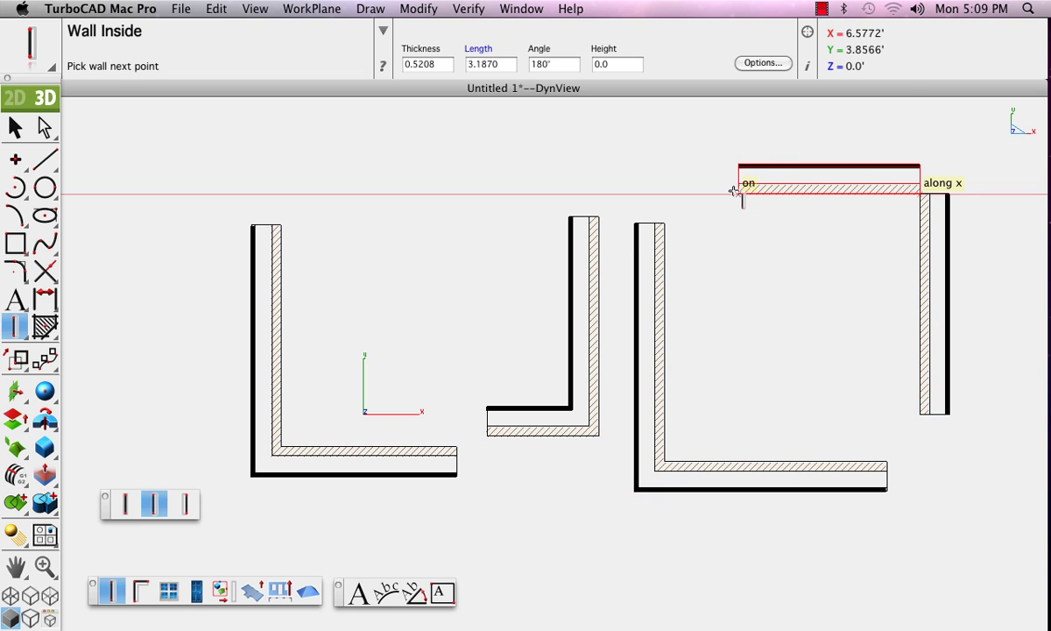
double_click(734, 184)
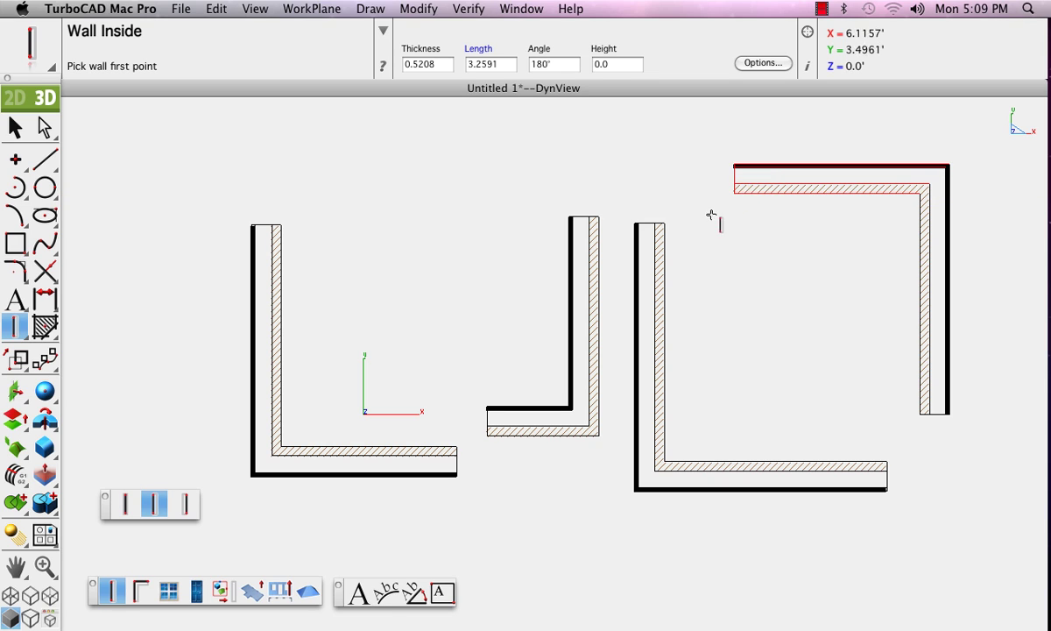
click(831, 234)
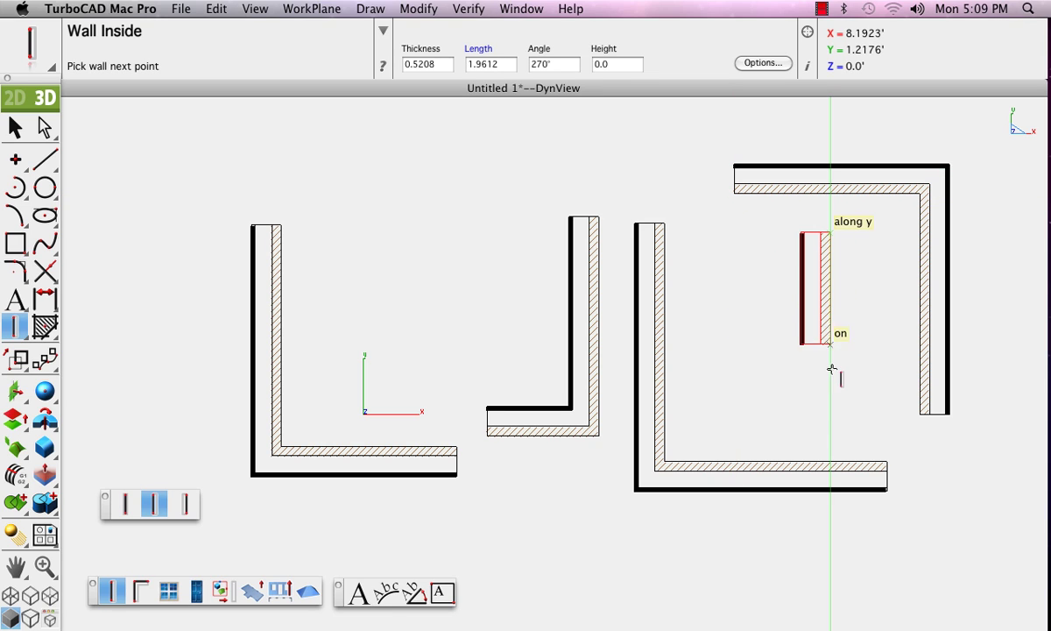
click(832, 396)
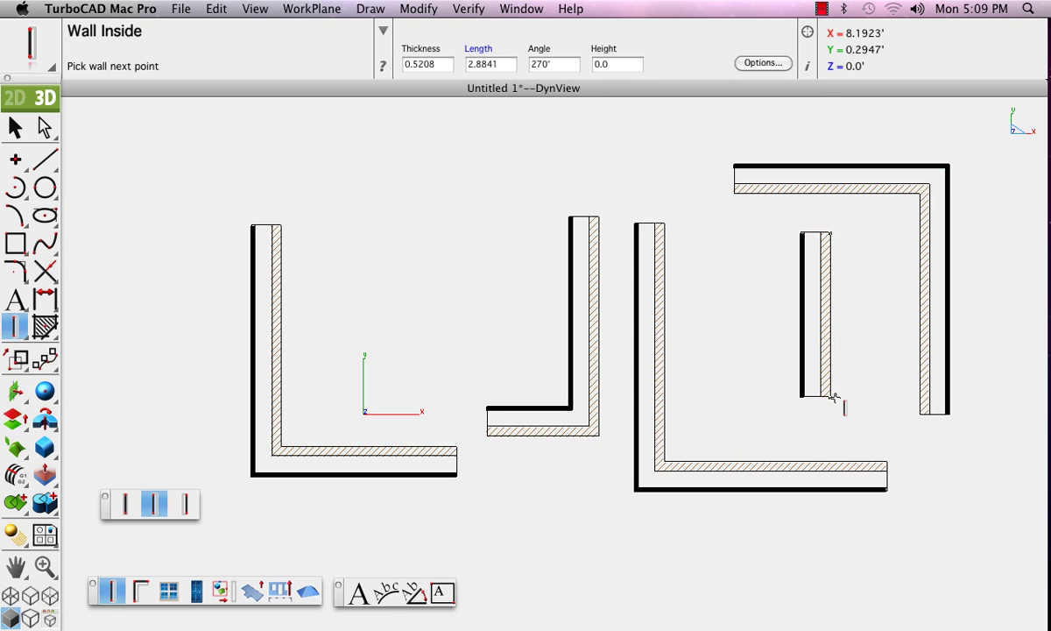
double_click(714, 396)
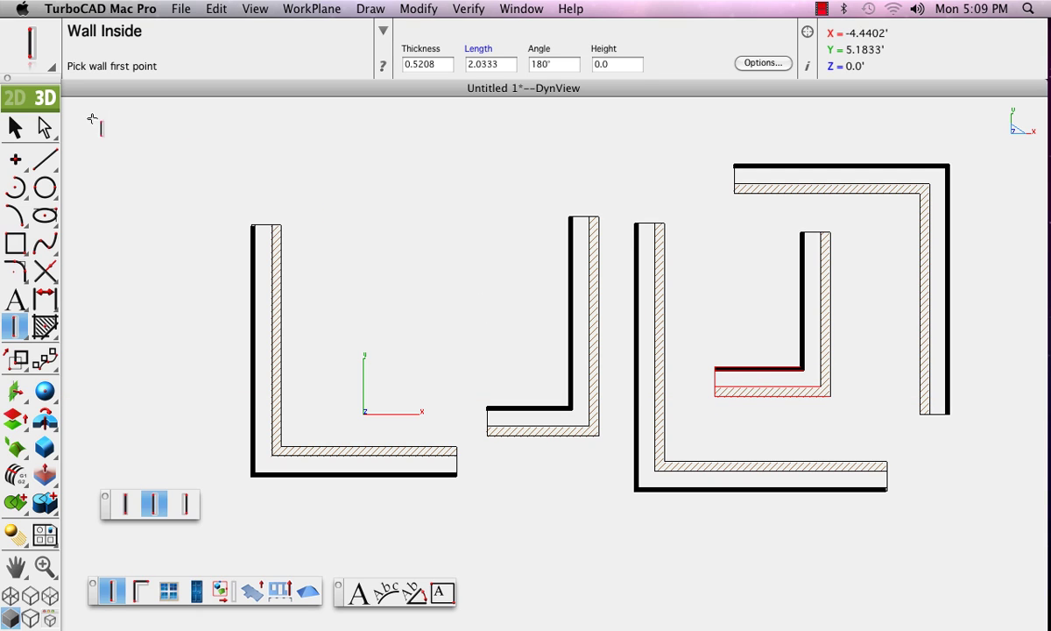
Step: Select and delete every wall, then reactivate the Wall Inside tool
click(13, 127)
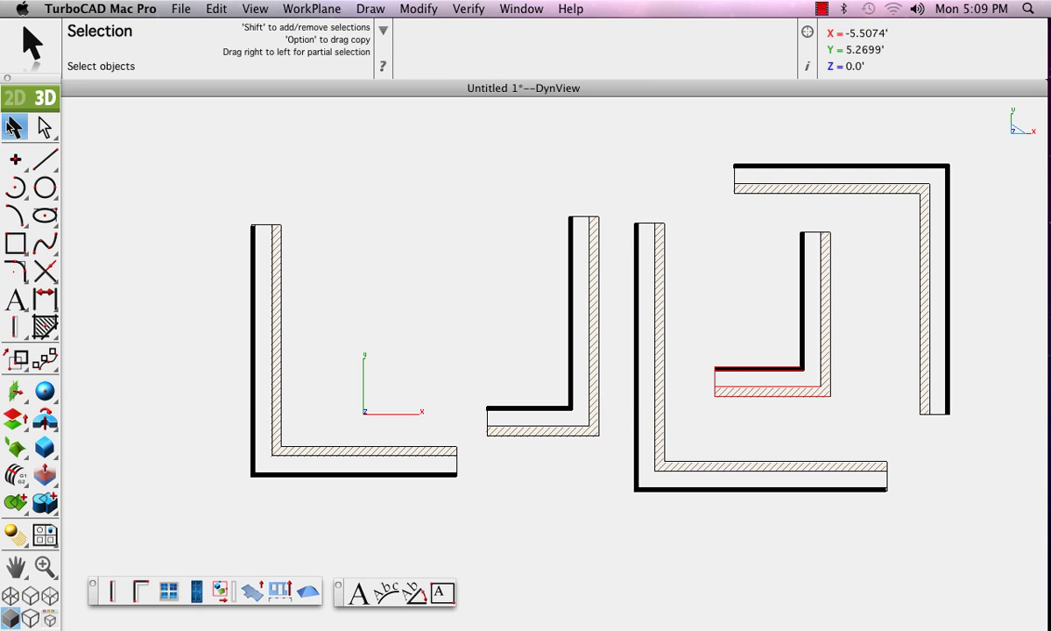
key(super+a)
key(Delete)
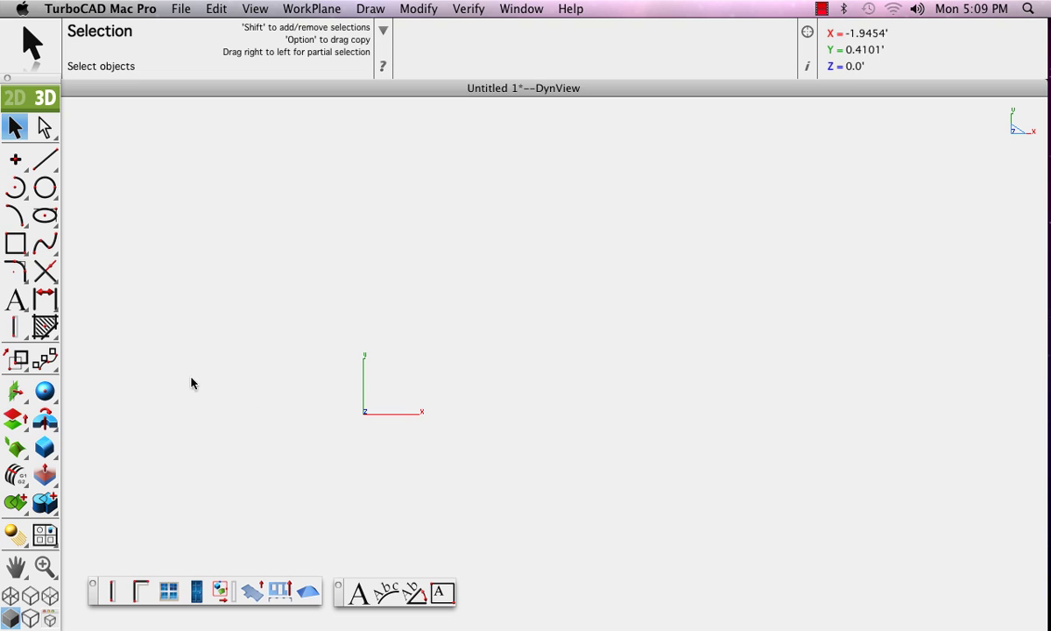
click(113, 590)
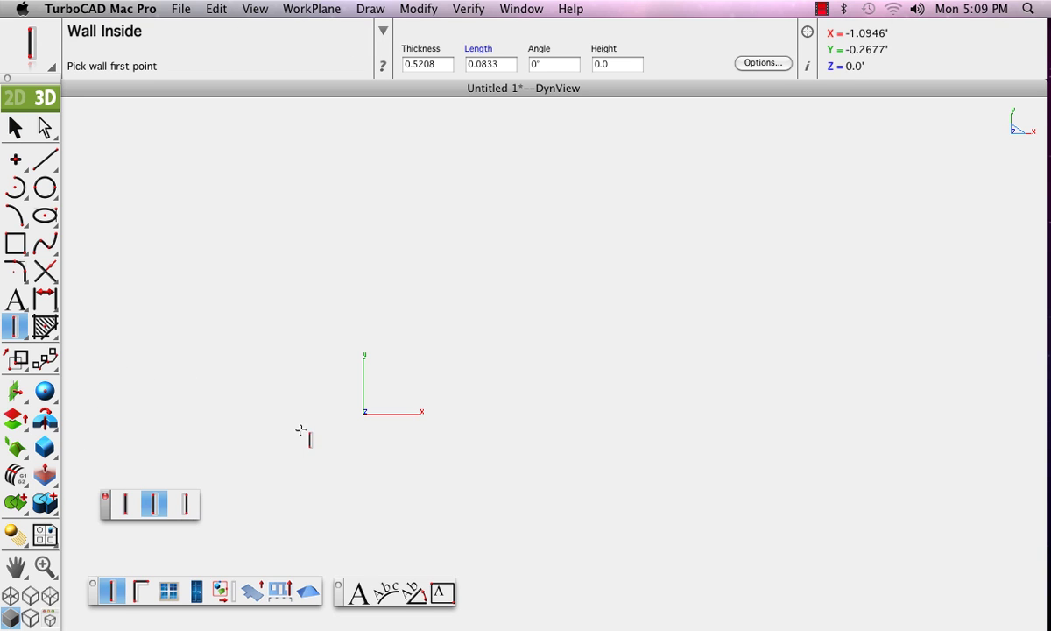
Step: Draw an L running down then right, and a right-hand L running down then left
click(297, 185)
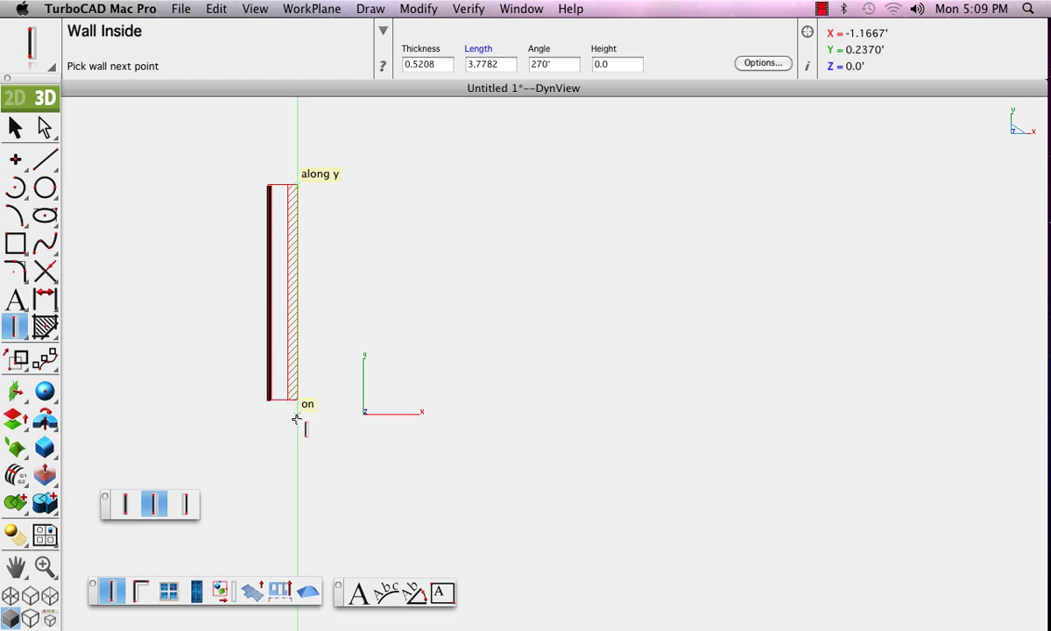
click(299, 455)
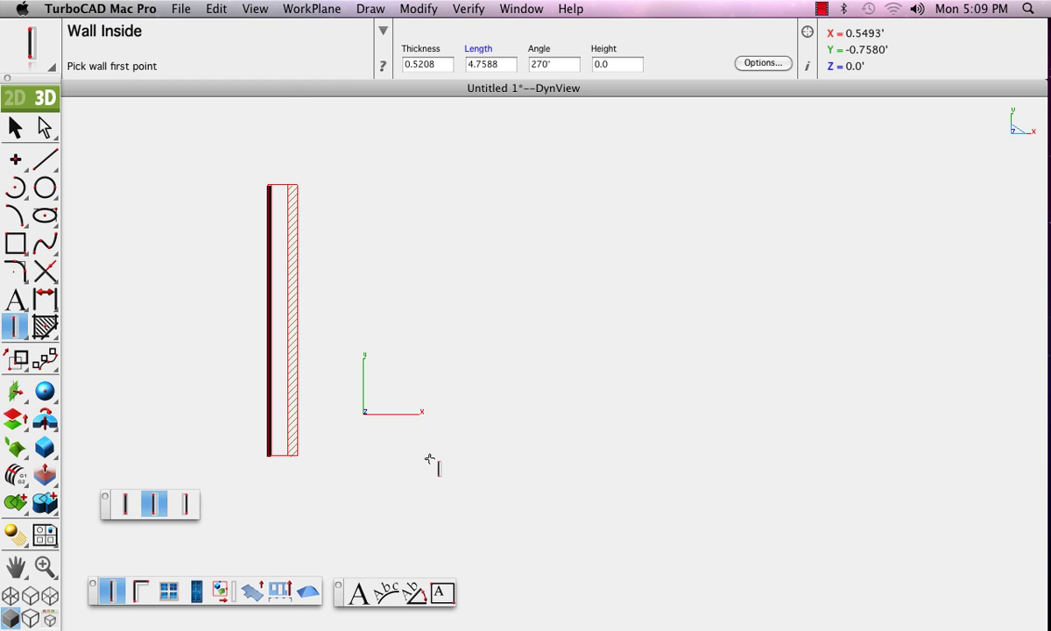
click(288, 456)
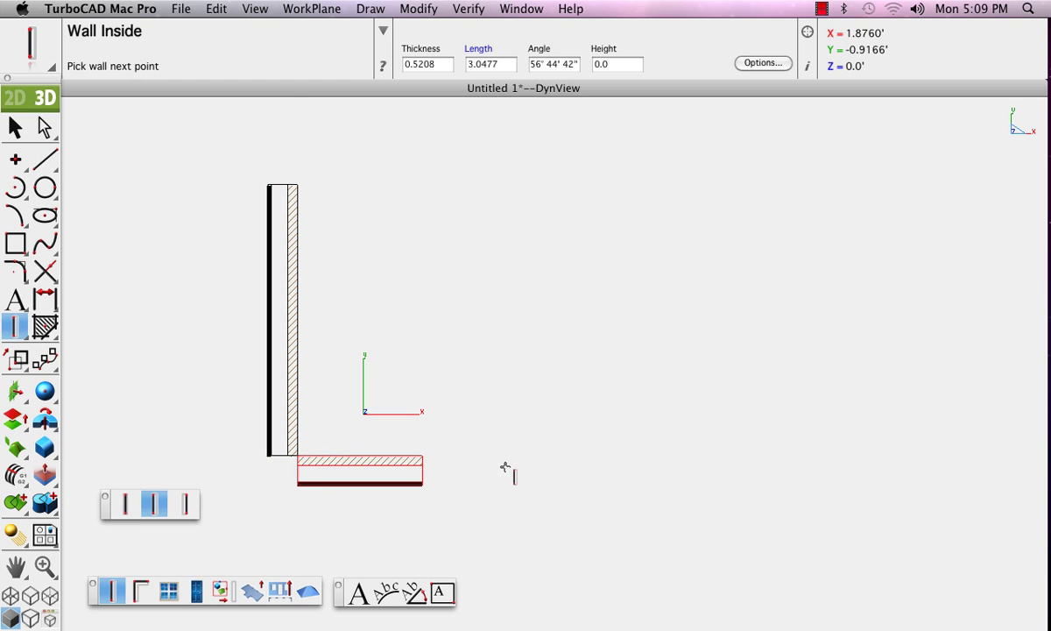
click(577, 456)
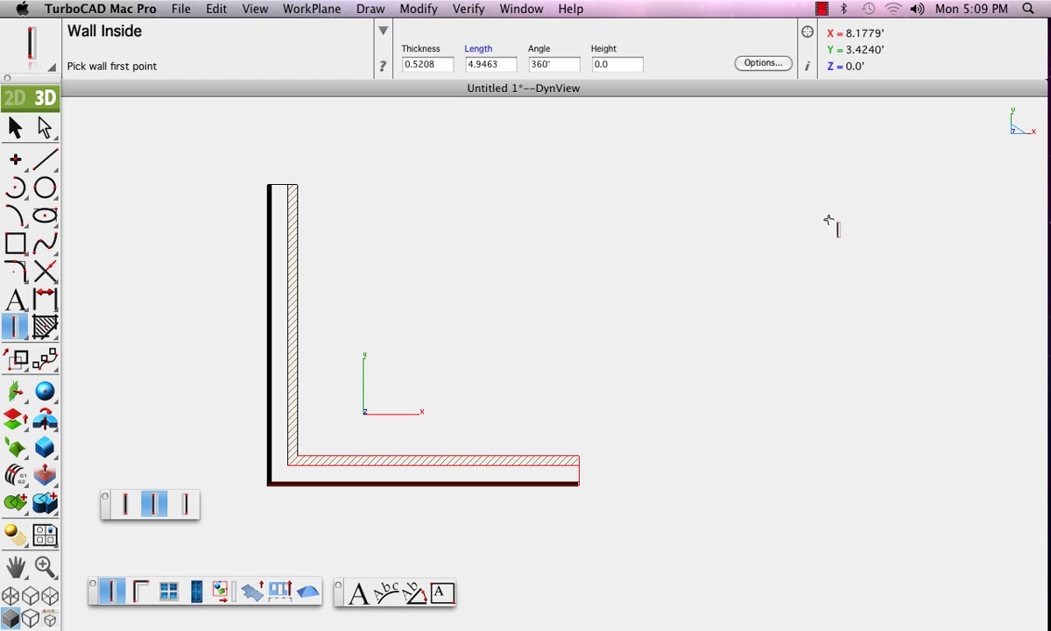
click(841, 160)
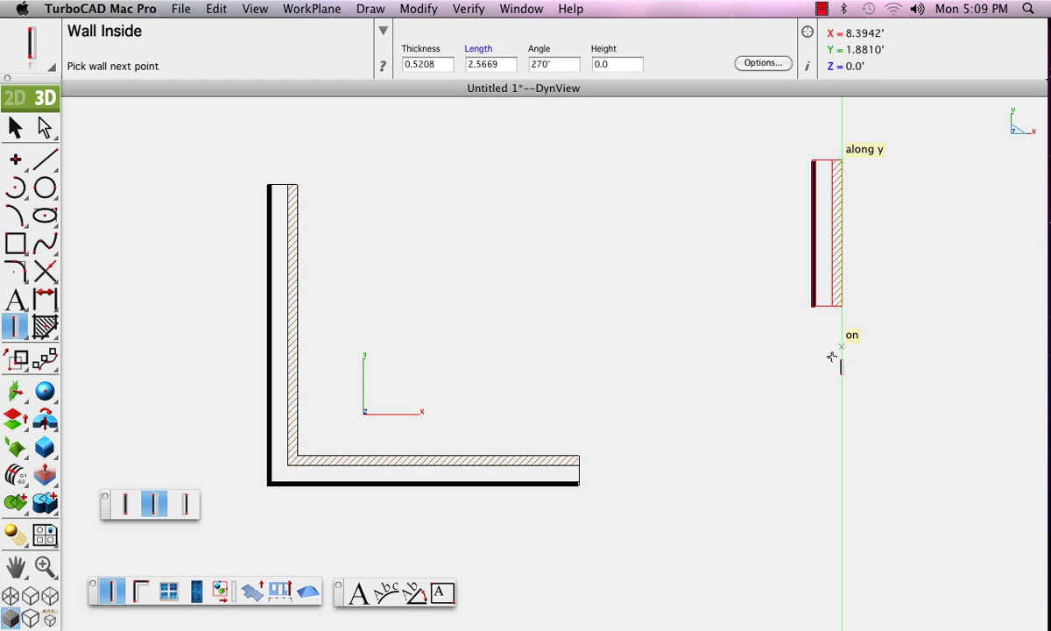
click(839, 409)
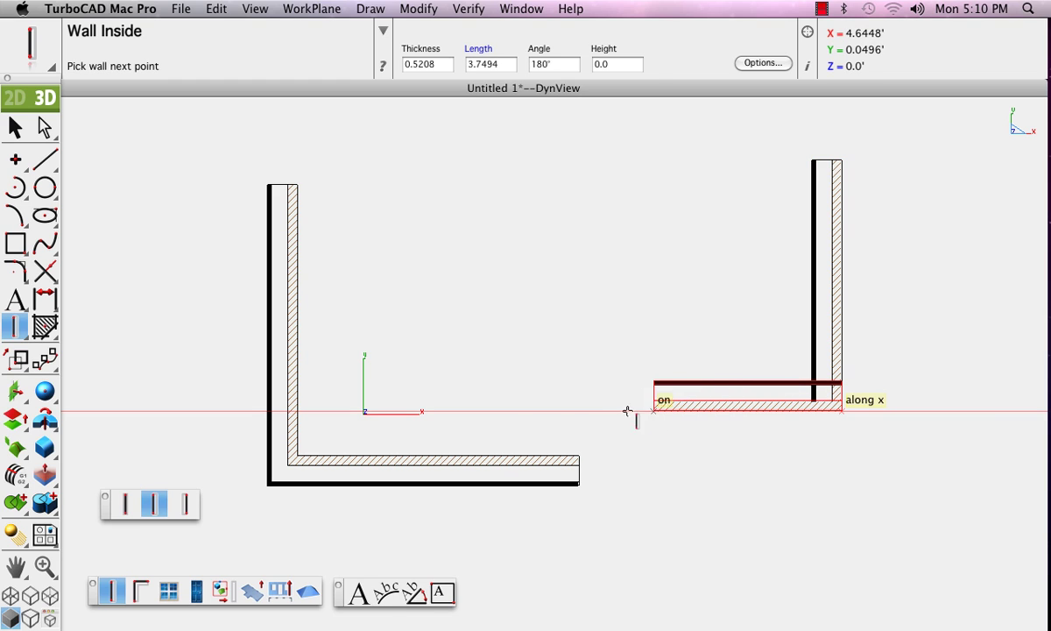
double_click(532, 408)
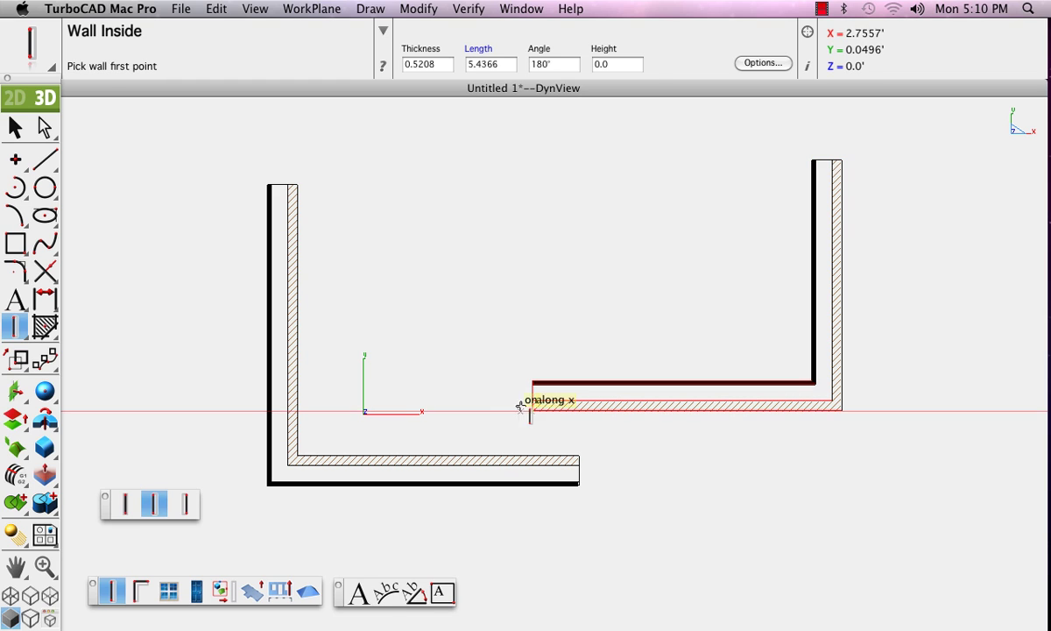
Step: Draw a corner with a short vertical wall and slanted lower wall, plus another vertical wall
click(353, 155)
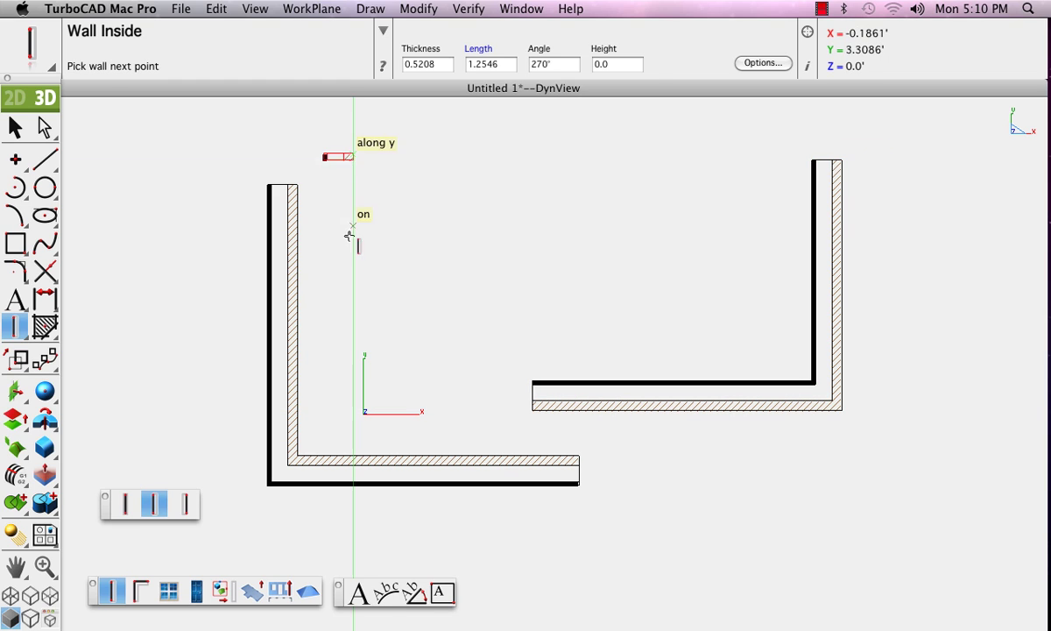
double_click(355, 311)
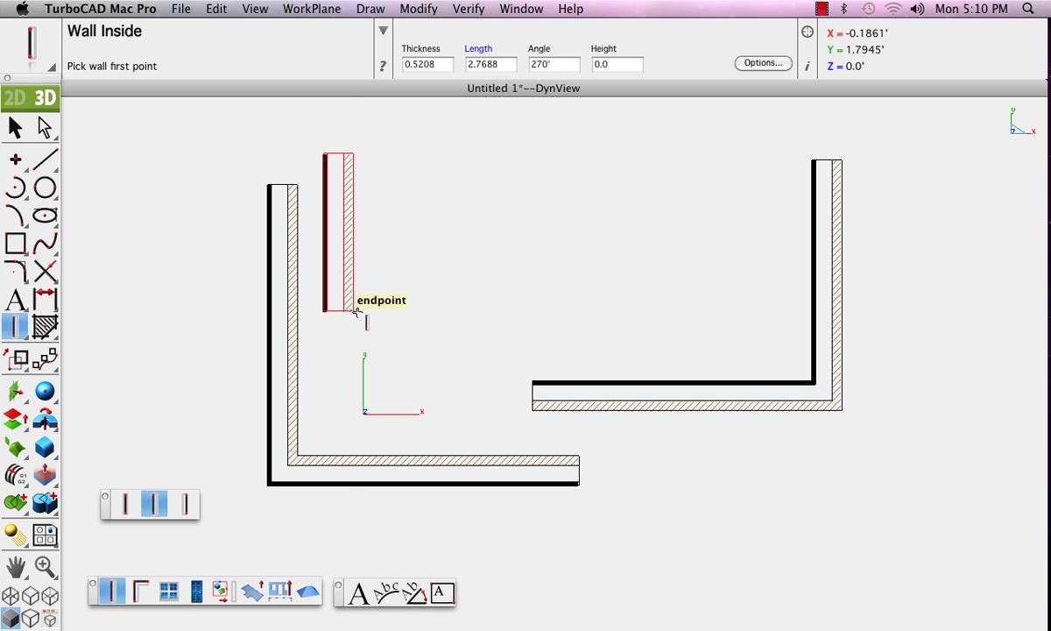
click(354, 312)
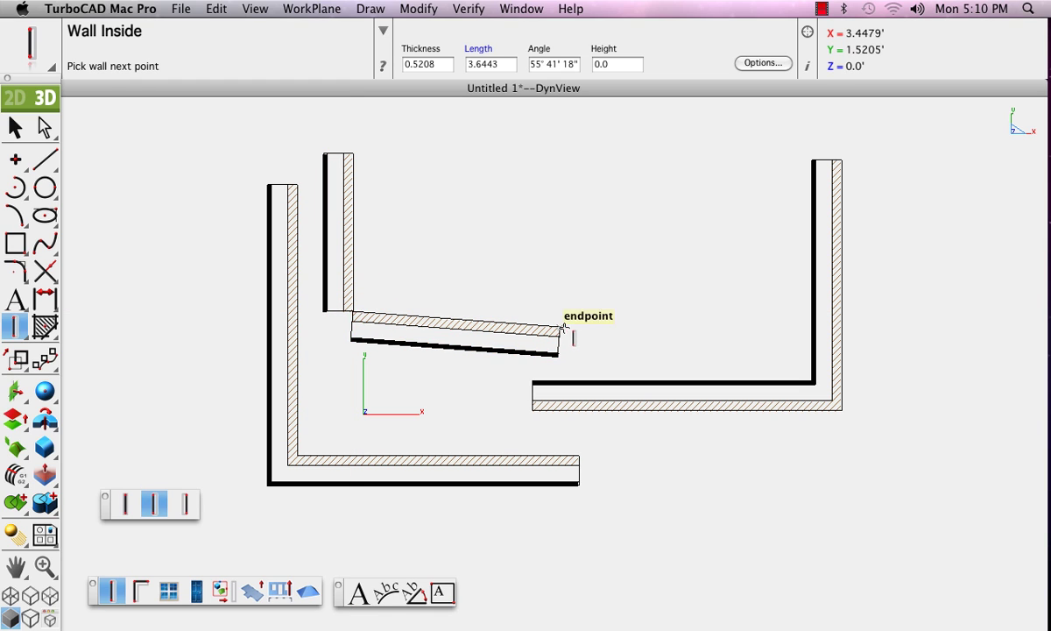
double_click(560, 327)
click(767, 164)
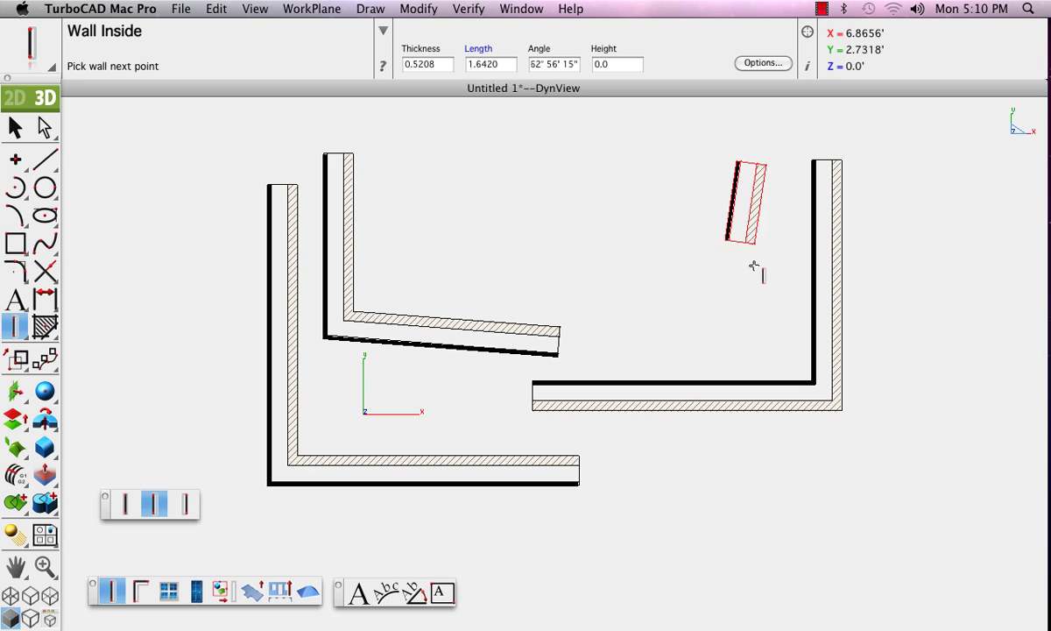
double_click(768, 296)
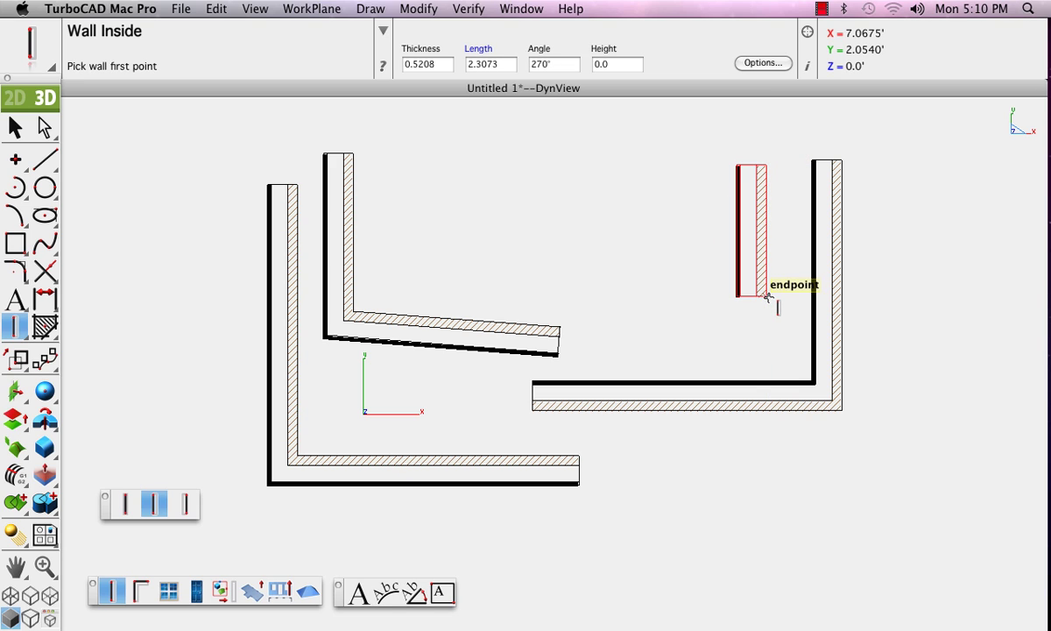